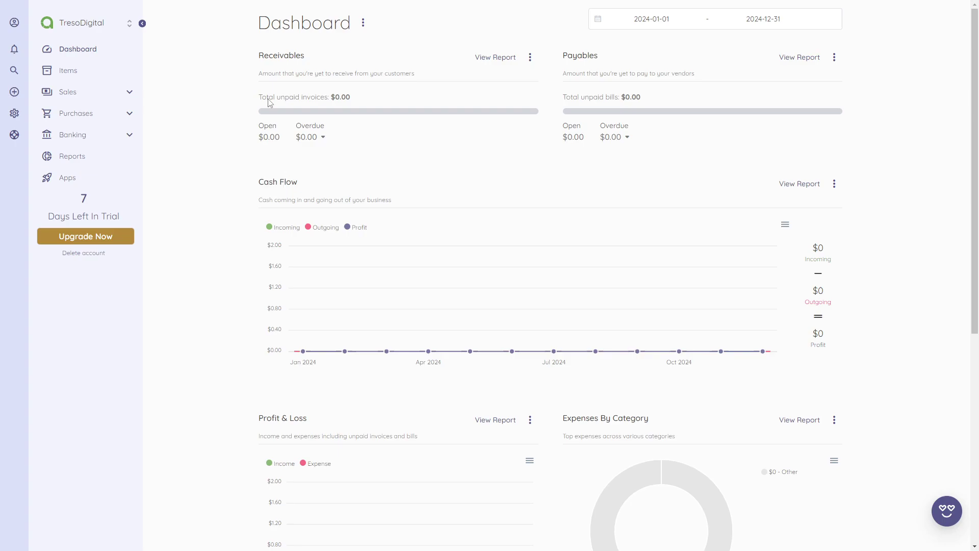
- Look over the dashboard, starting to add a widget and then cancelling it
left_click_drag(578, 56, 588, 56)
scroll(287, 218, "down", 7)
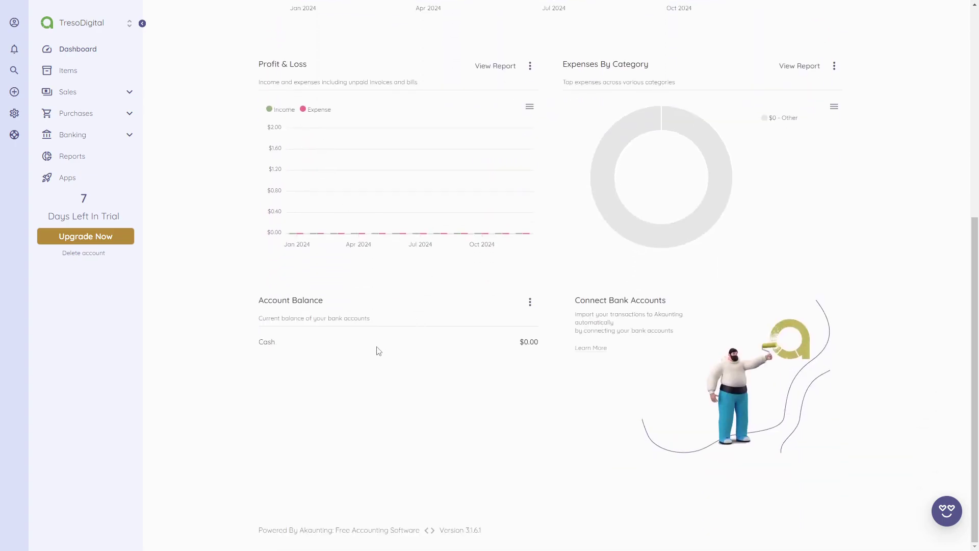
scroll(417, 348, "up", 7)
left_click(363, 22)
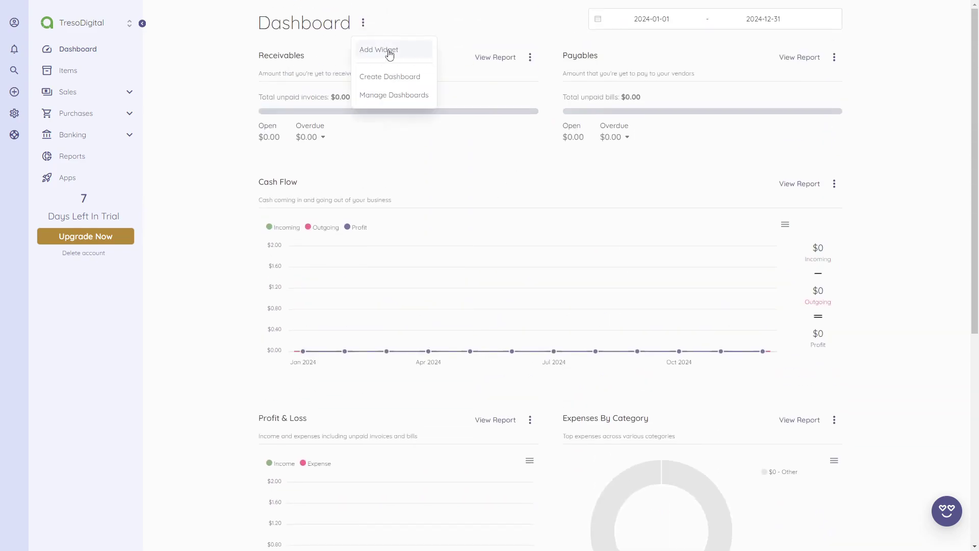
left_click(390, 53)
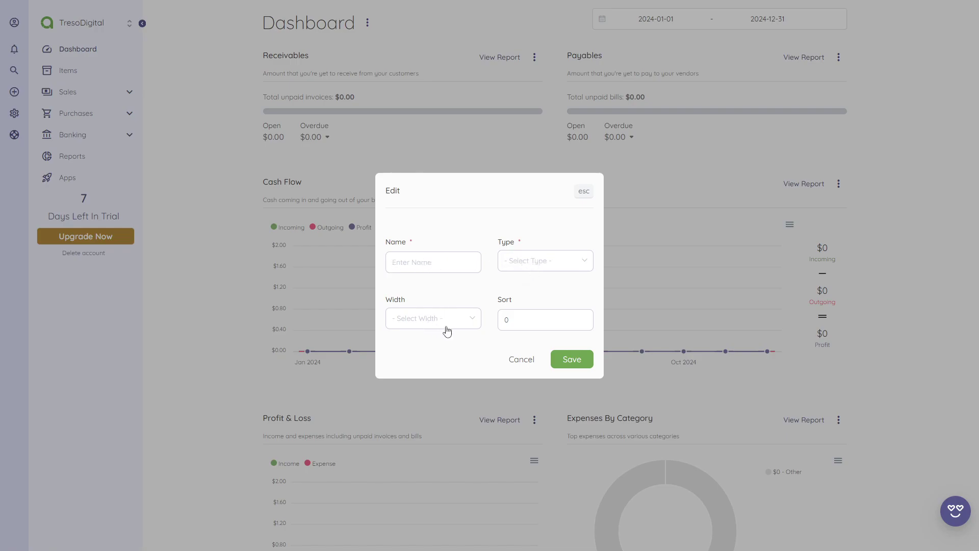
left_click(527, 360)
scroll(489, 249, "down", 5)
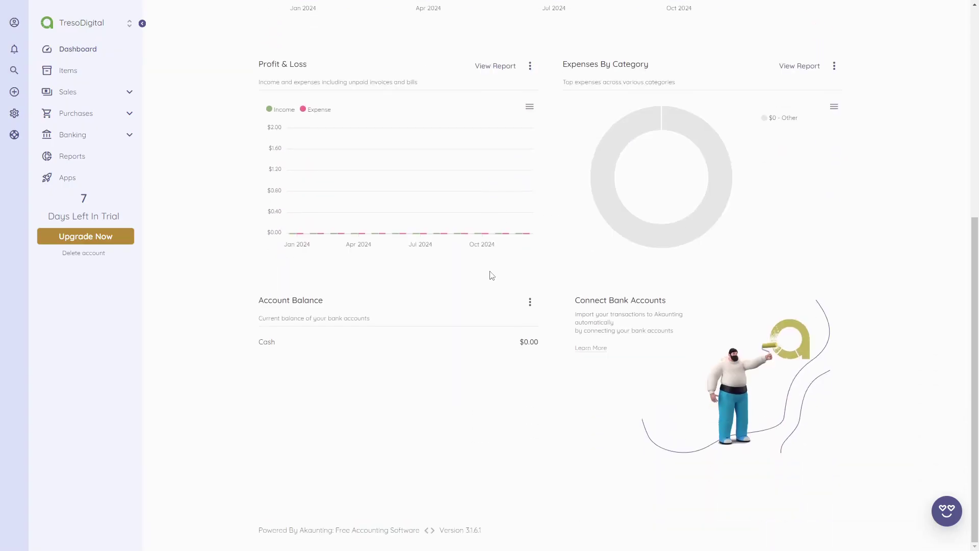
scroll(491, 276, "up", 7)
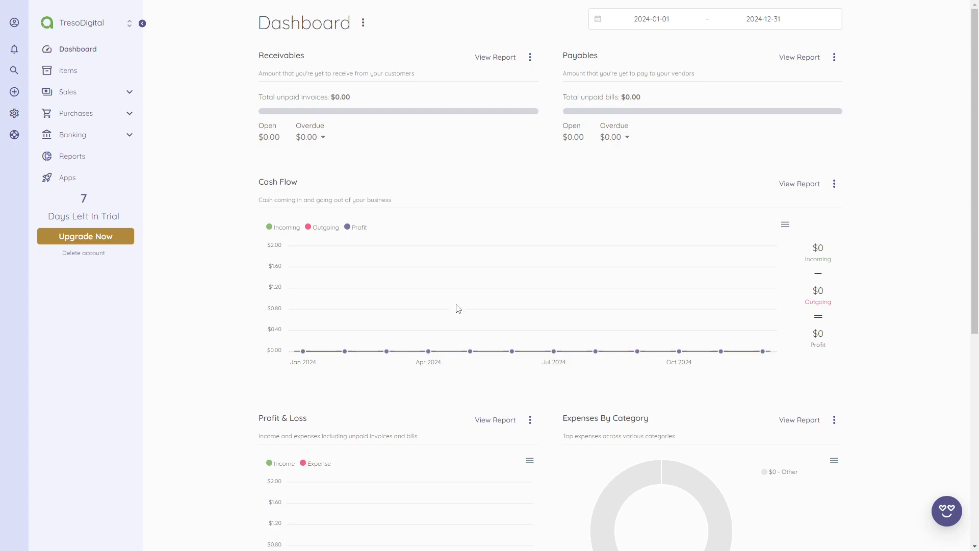
scroll(408, 326, "down", 7)
scroll(357, 378, "up", 5)
scroll(314, 463, "up", 3)
- Go to Items and sign back in with the saved account e-mail and password
left_click(63, 73)
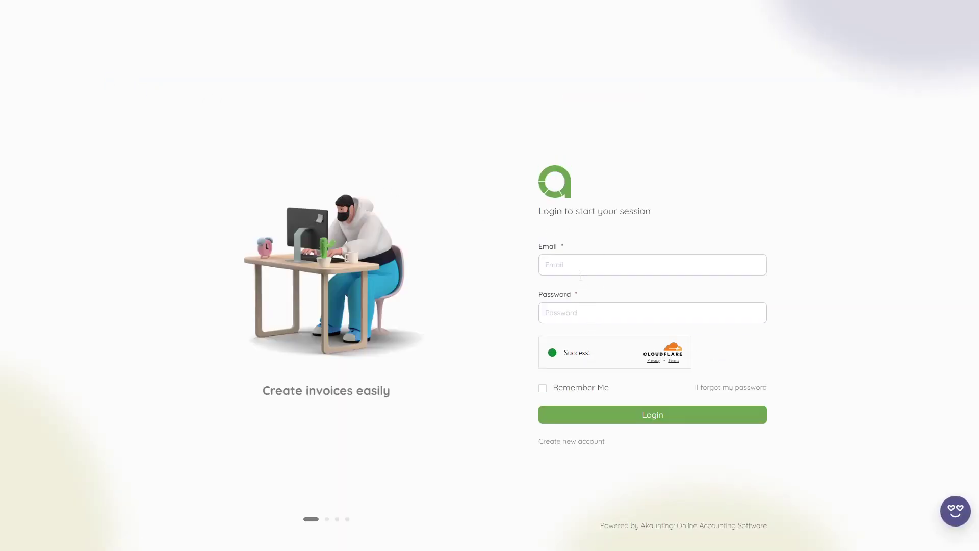
left_click(581, 272)
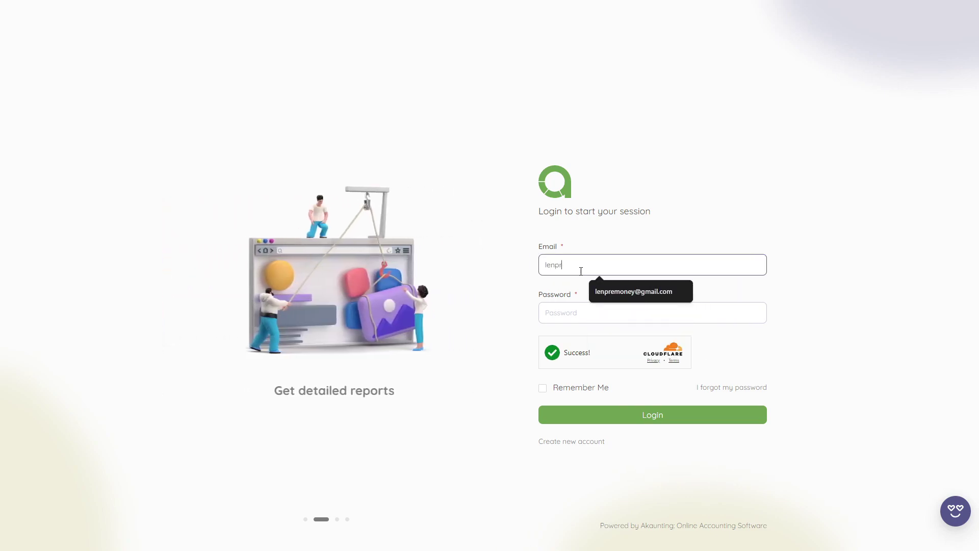
left_click(636, 301)
key("Tab")
type("••••••••••••••")
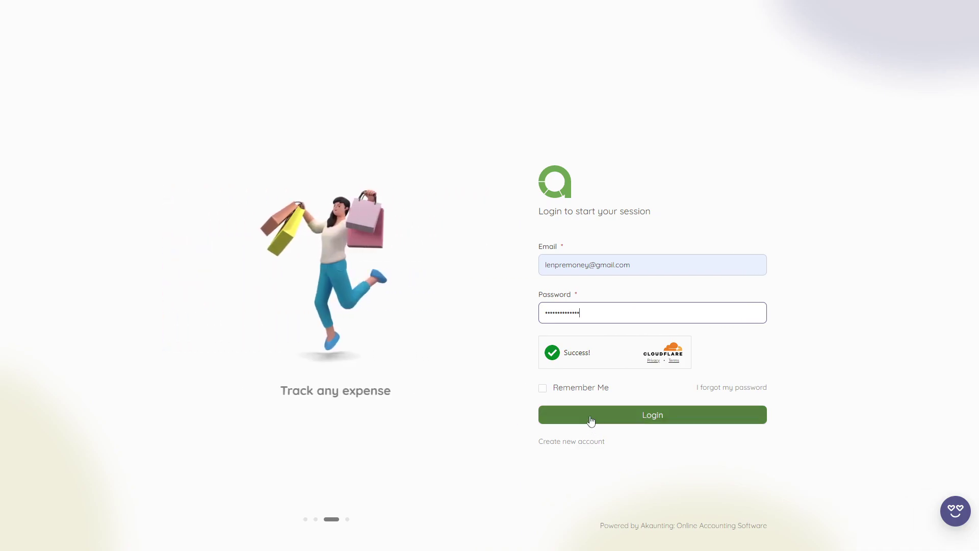
left_click(590, 418)
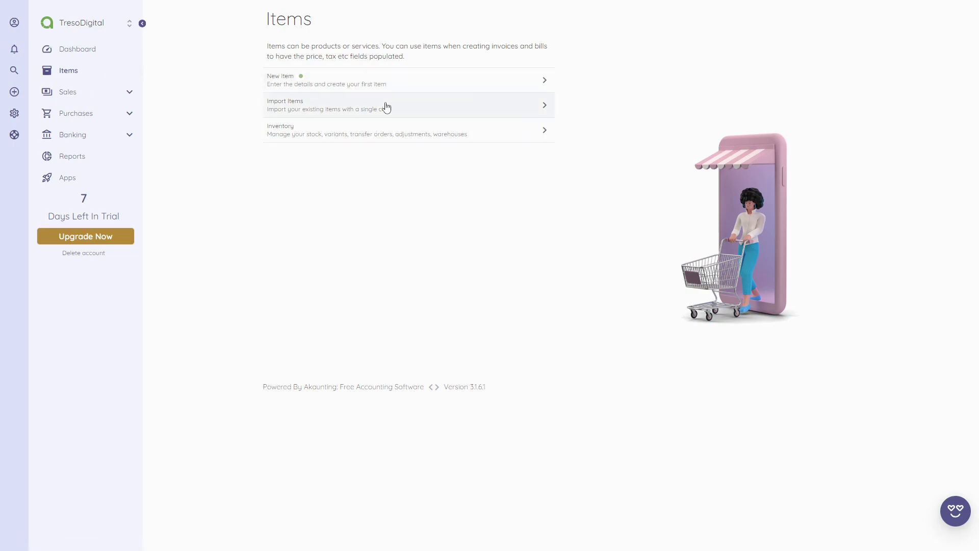
- Look through the quick-create list of records, then close it
left_click(15, 95)
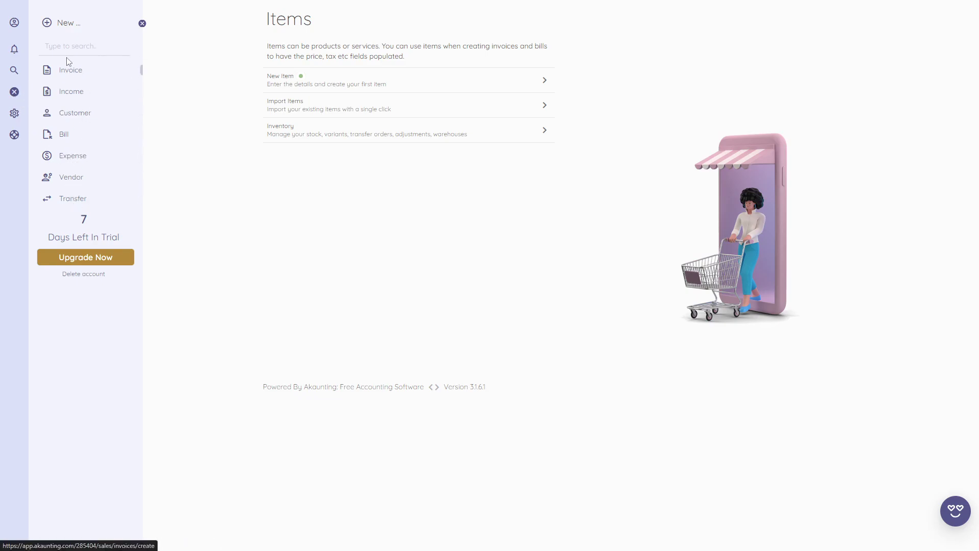
left_click(17, 96)
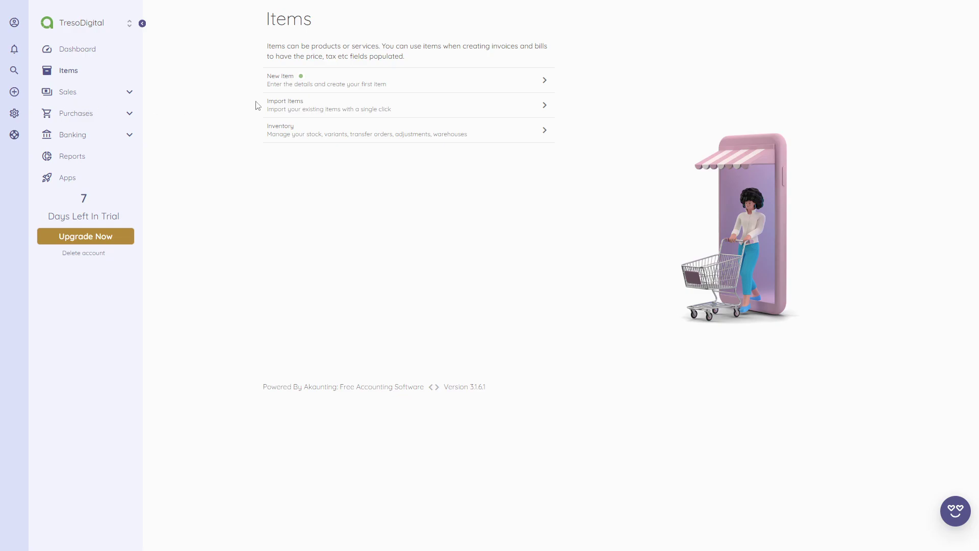
left_click_drag(276, 46, 343, 42)
left_click(339, 44)
- Start a new Product-type item named 'Product #1'
left_click(394, 87)
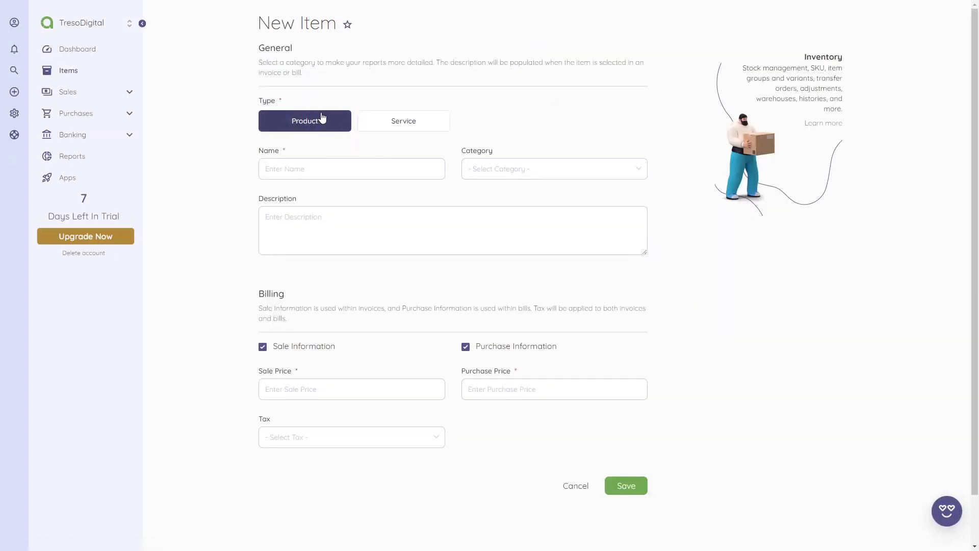
left_click(313, 168)
key("Tab")
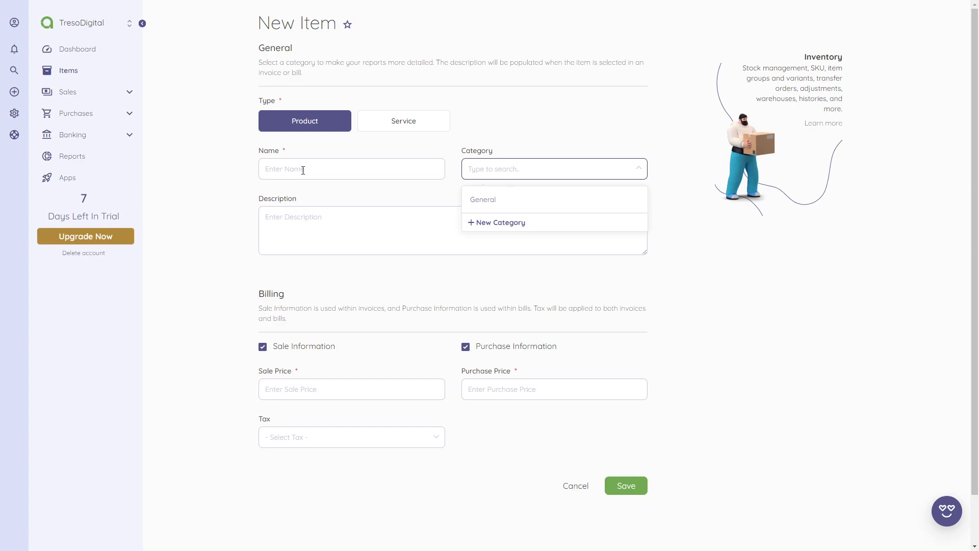
left_click(303, 169)
type("Pro")
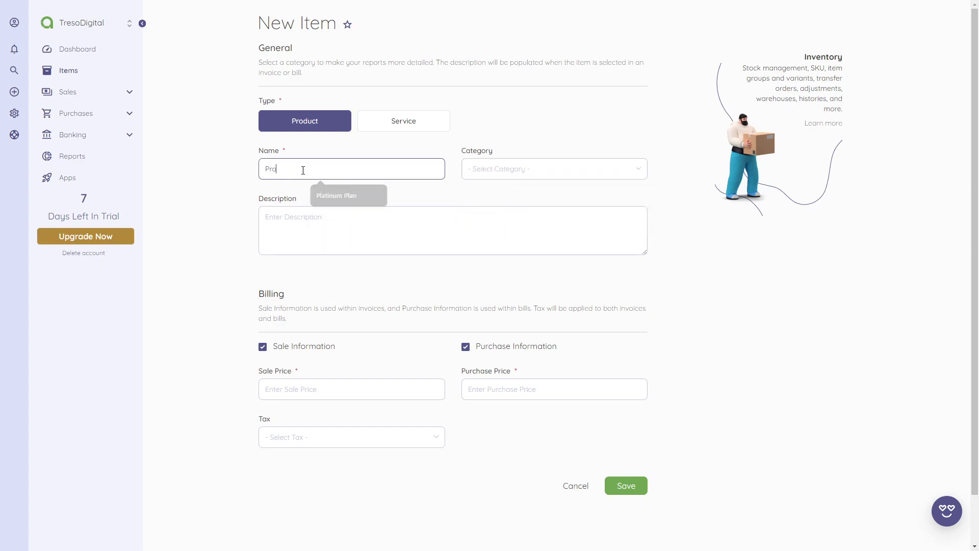
type("duct #1")
left_click(519, 167)
- Create category 'Category#1' with colour yellow-300, no parent, and assign it to the item
left_click(494, 223)
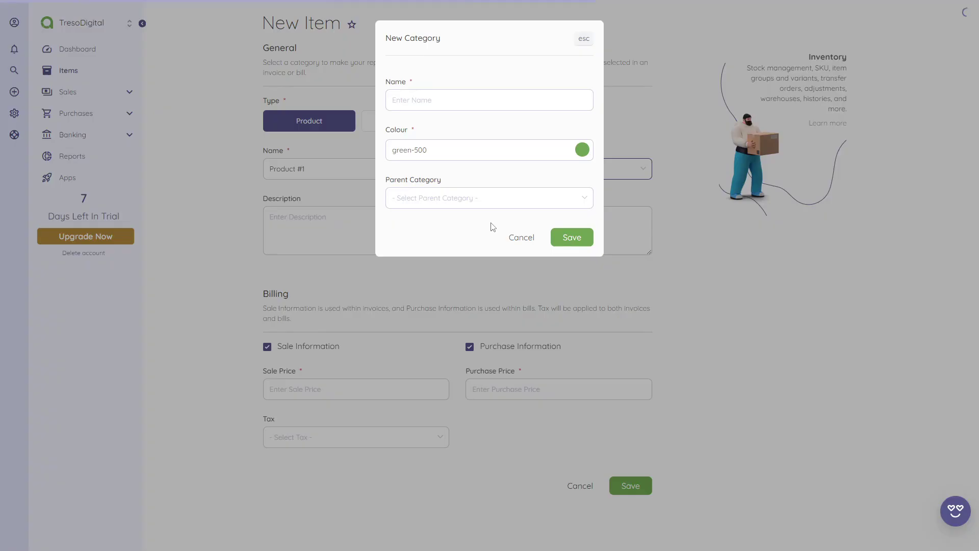
left_click(435, 105)
left_click(441, 97)
left_click(429, 100)
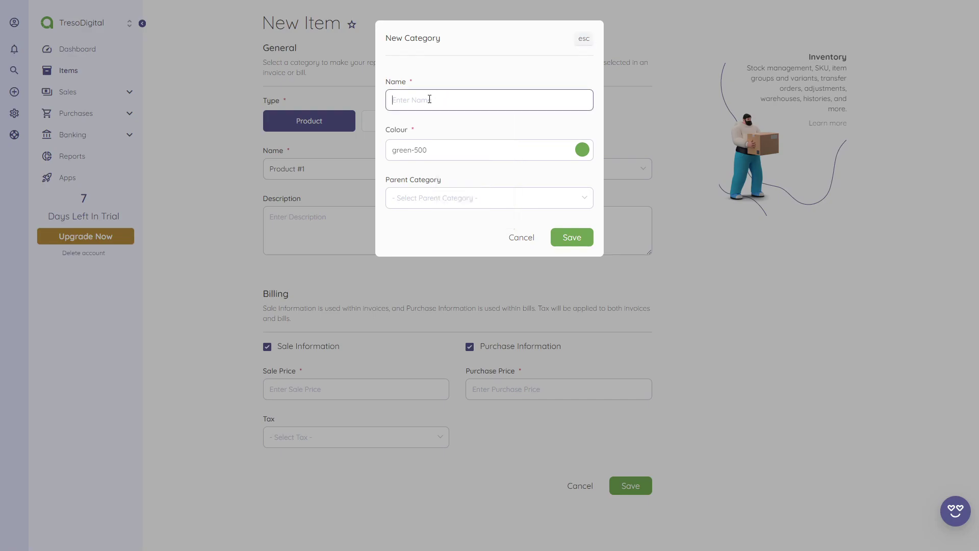
type("Category#1")
left_click(582, 149)
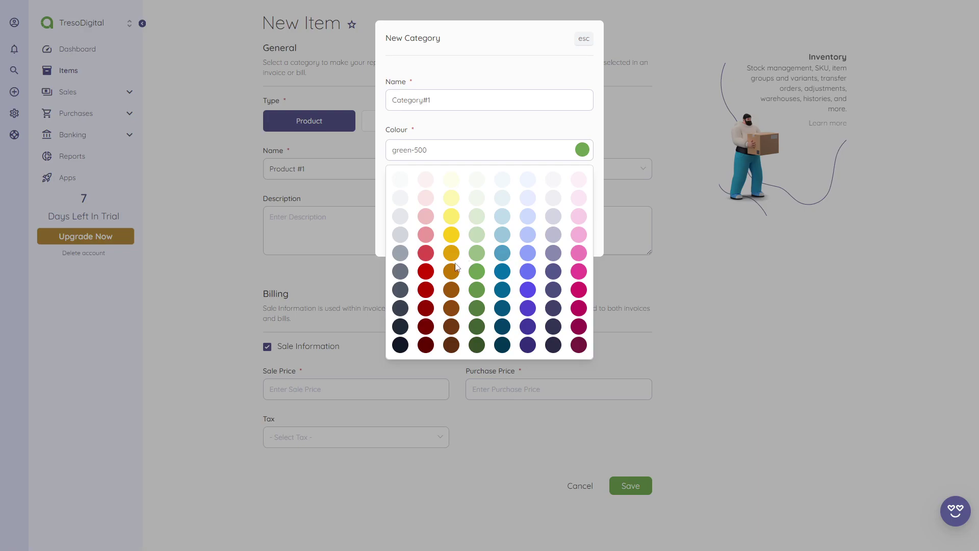
left_click(451, 236)
left_click(471, 199)
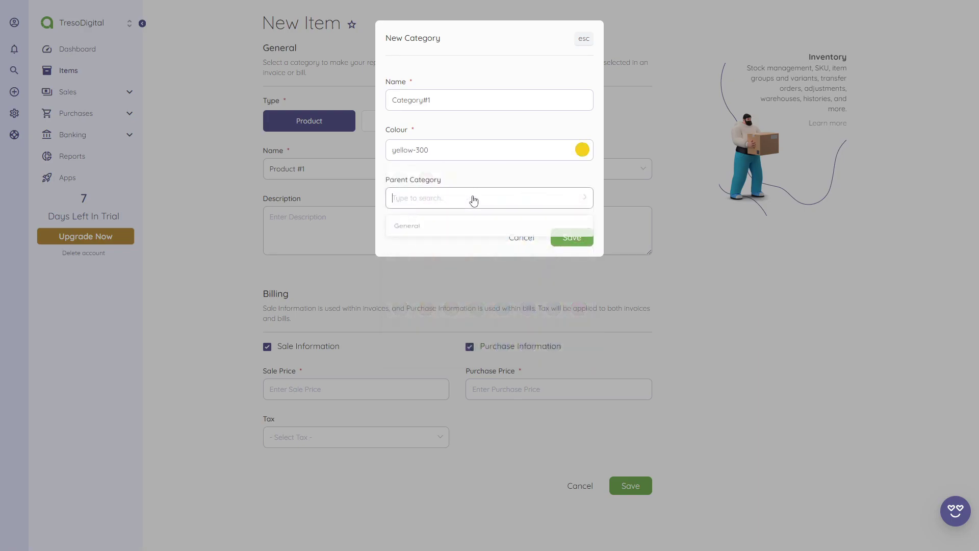
left_click(419, 183)
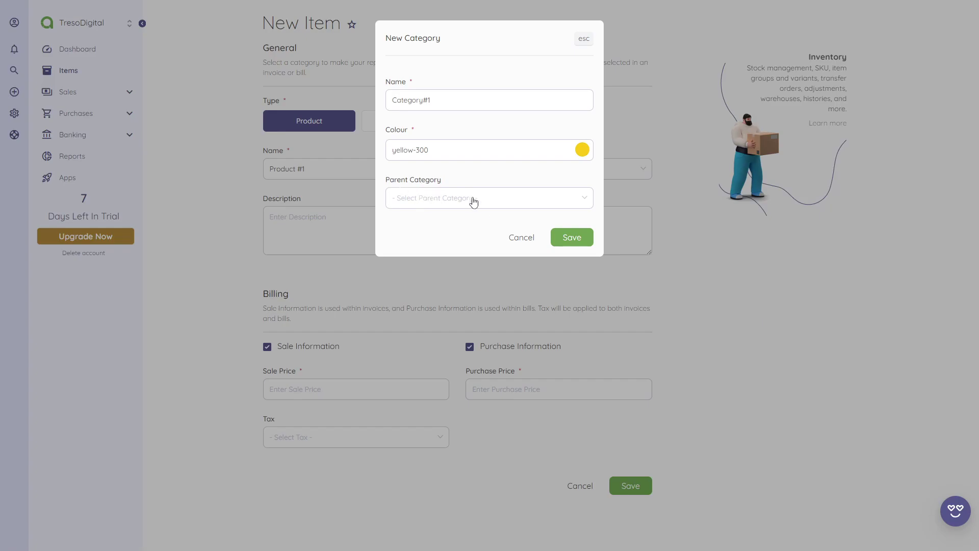
left_click(557, 235)
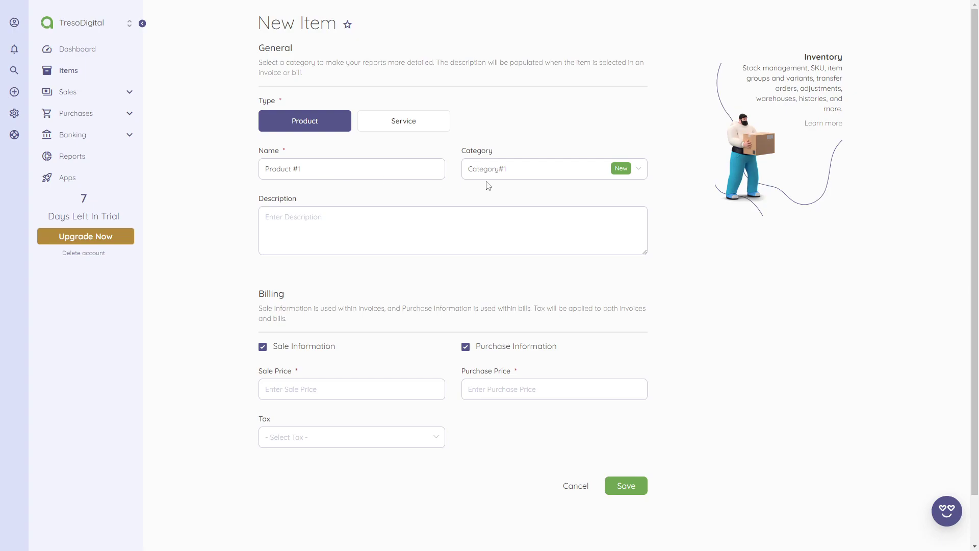
- Enter 'Description' as the item's description, correcting the typo
left_click(382, 219)
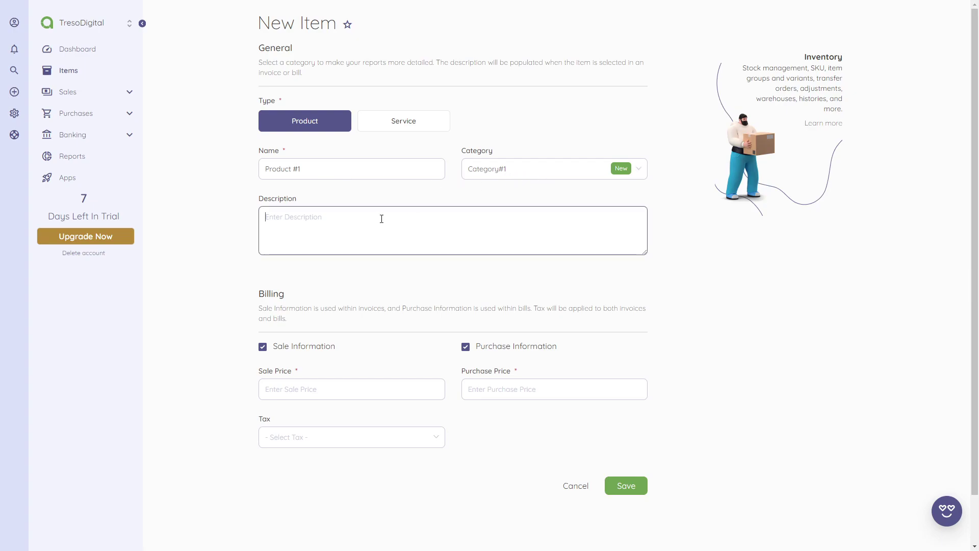
type("DEscription")
double_click(262, 217)
type("Description")
left_click_drag(323, 234, 193, 220)
left_click(193, 220)
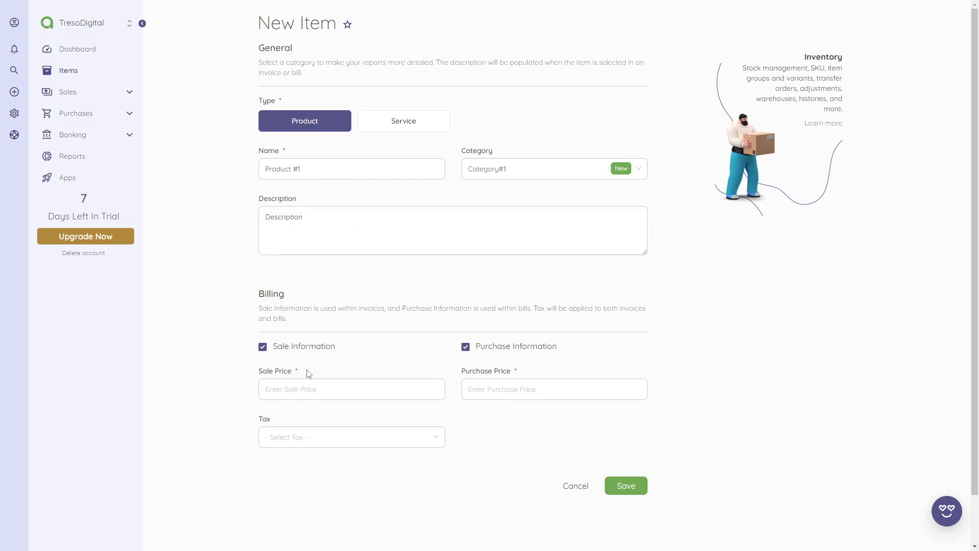
scroll(345, 378, "down", 1)
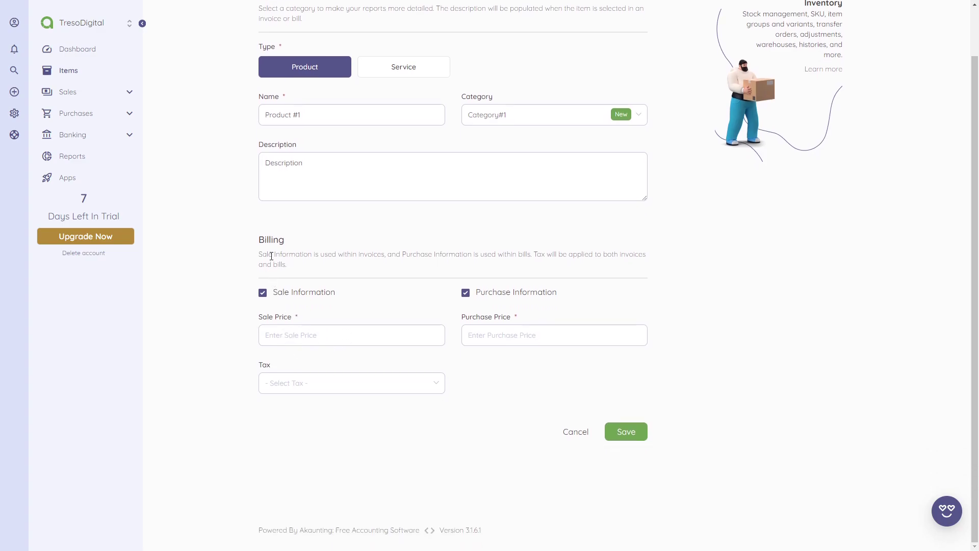
left_click_drag(261, 253, 308, 254)
left_click(308, 255)
- Set sale price 99.99 and purchase price 59.99, leave tax empty, and save the item
left_click(314, 336)
type("1")
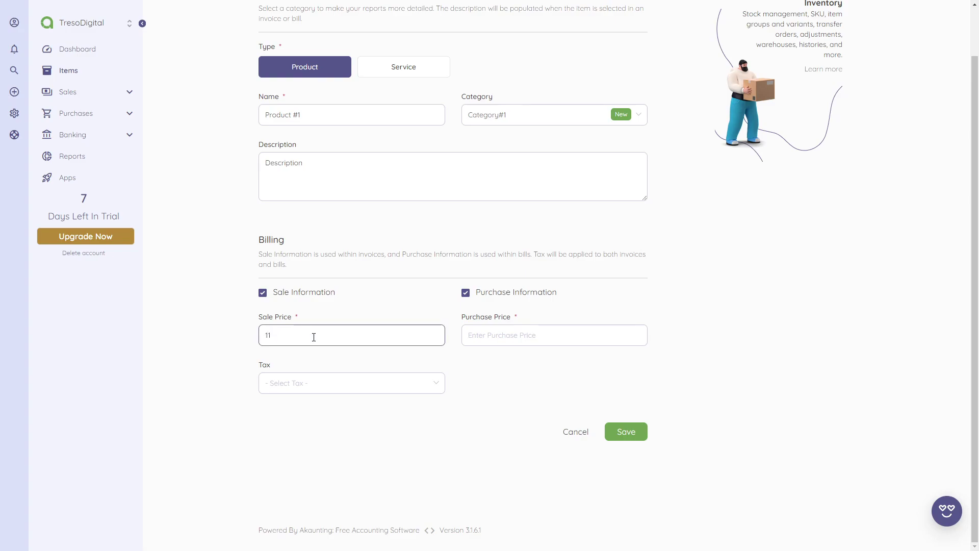
key("BackSpace")
type("99.99")
left_click(237, 351)
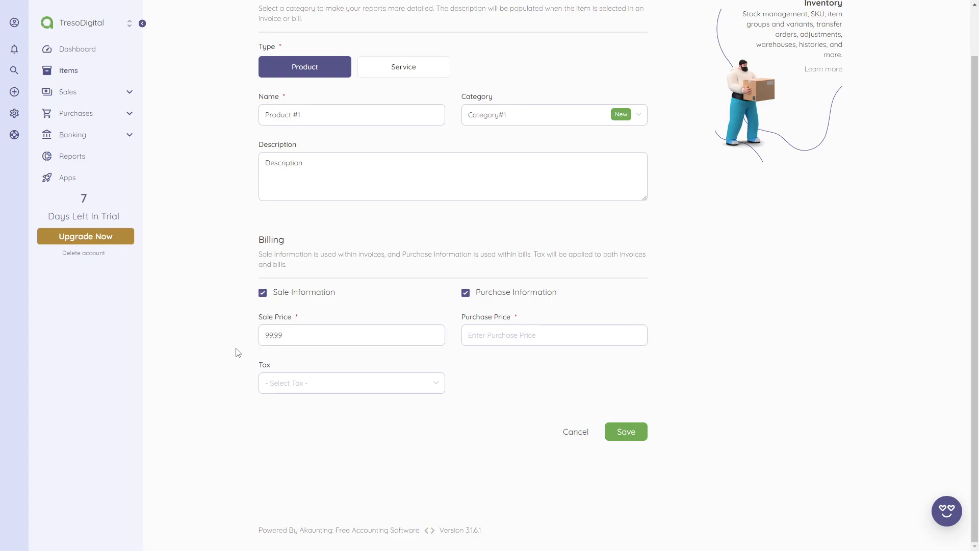
left_click(499, 333)
type("59.999")
key("BackSpace")
left_click(422, 286)
left_click(295, 388)
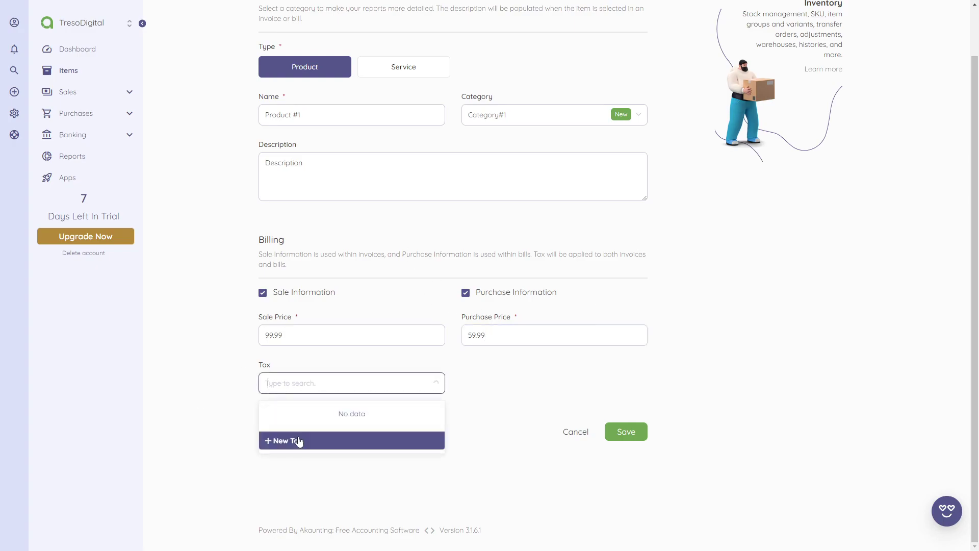
left_click(459, 411)
left_click(626, 432)
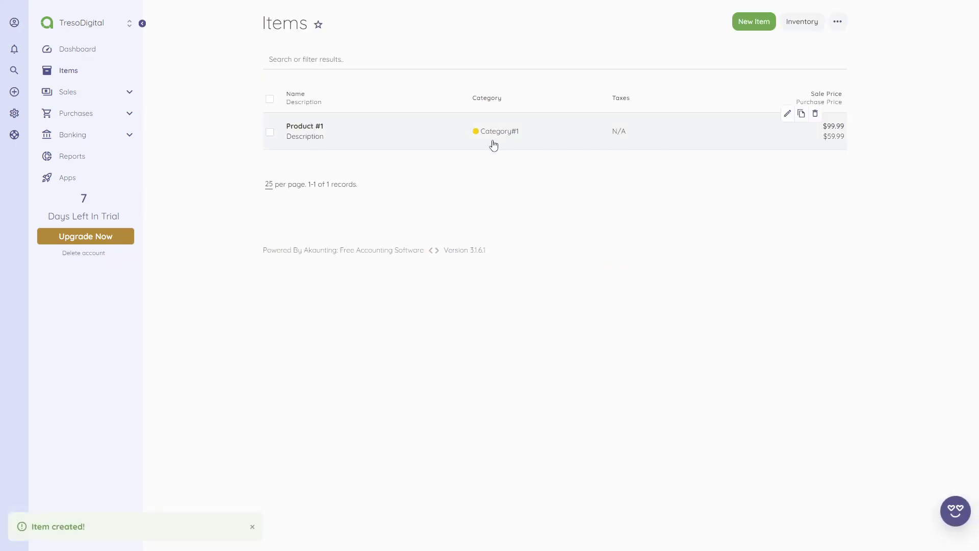
- Go to Sales > Invoices and begin a new invoice
double_click(833, 137)
left_click(859, 145)
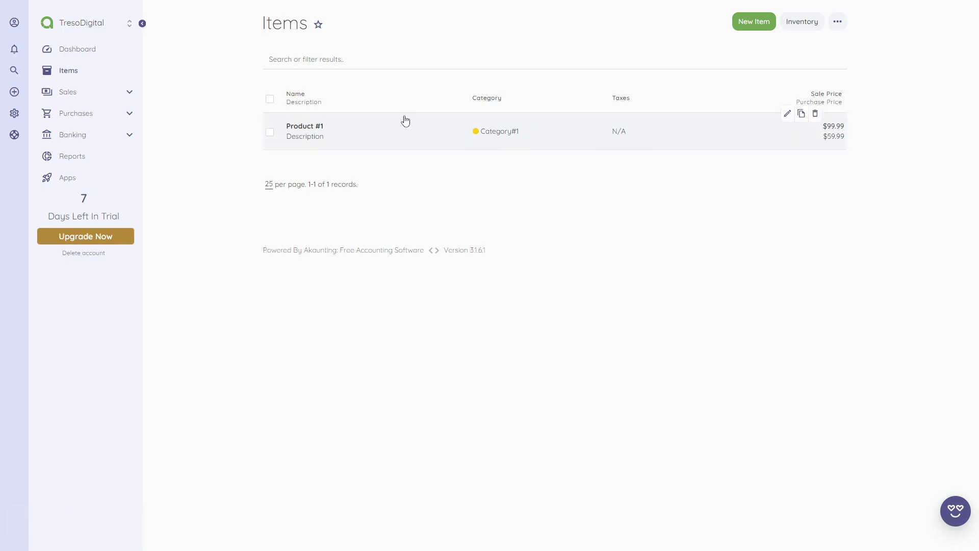
left_click(99, 94)
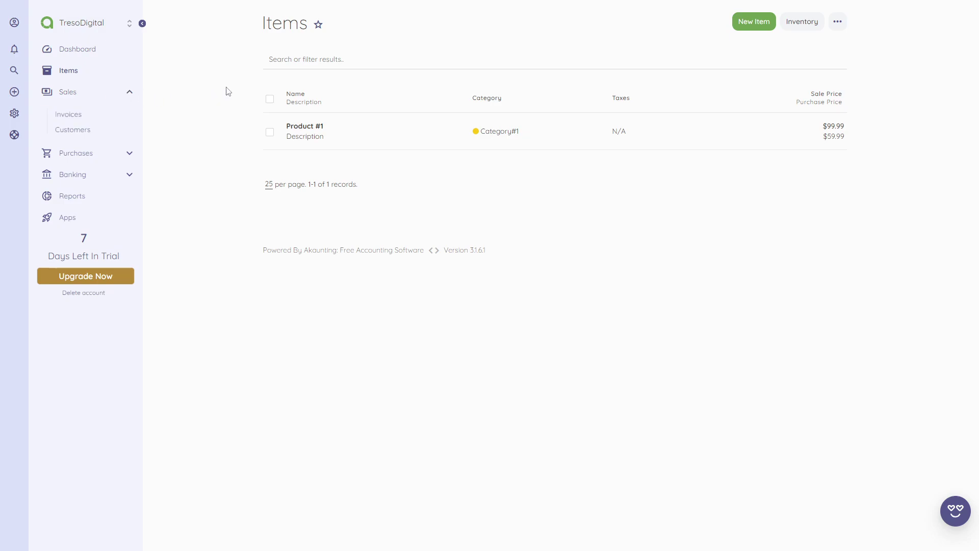
left_click(72, 114)
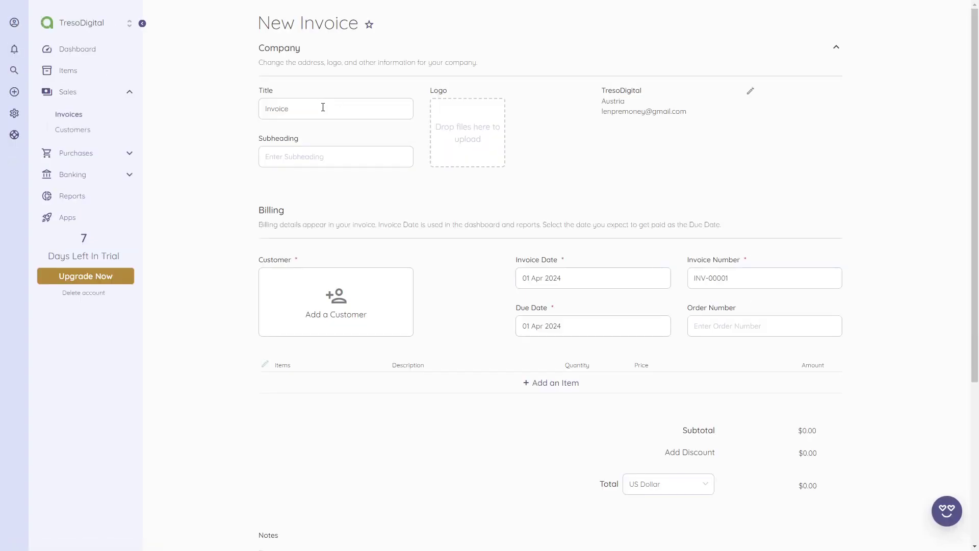
- Retitle the invoice 'Order #1111' and bring up the New Customer form
left_click_drag(306, 108, 260, 101)
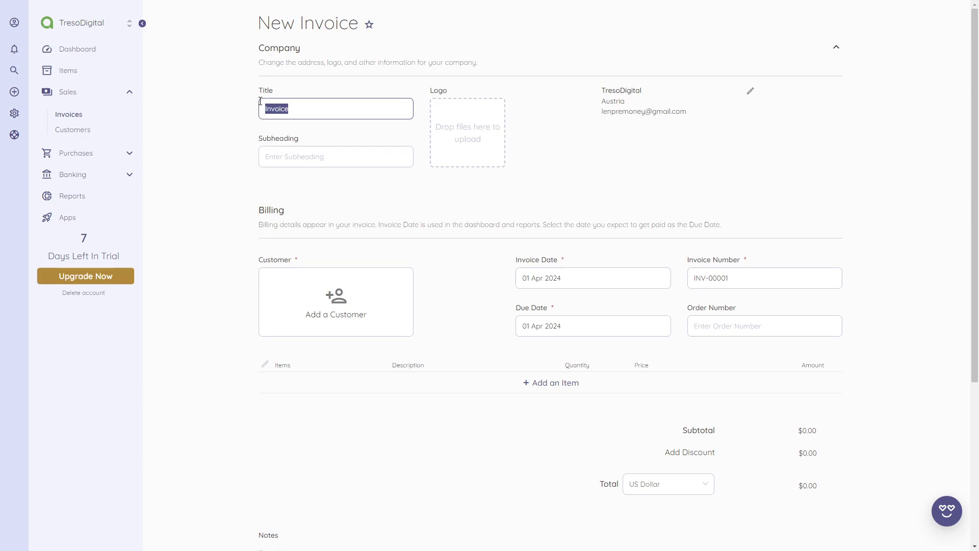
type("cRder #1")
left_click(277, 109)
key("BackSpace")
type("r")
left_click(605, 99)
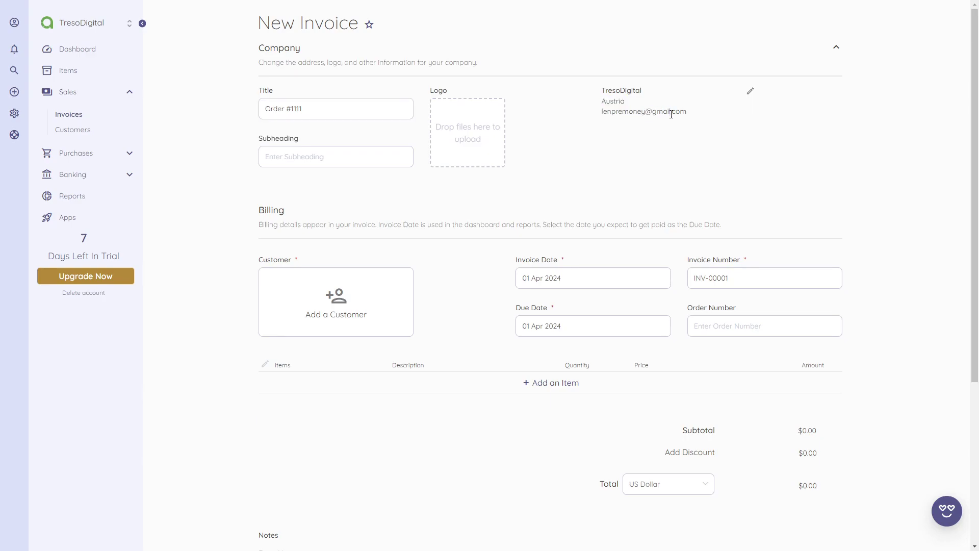
left_click(327, 298)
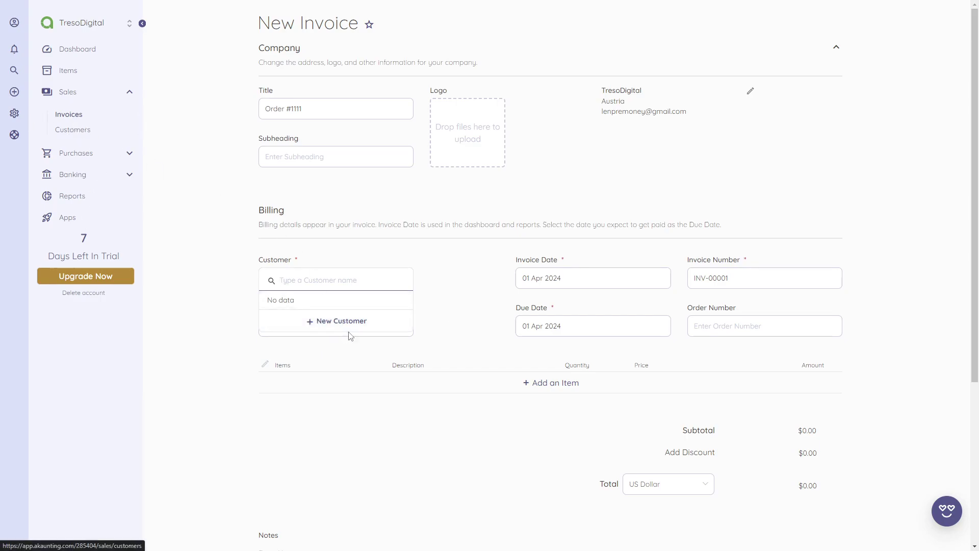
left_click(335, 320)
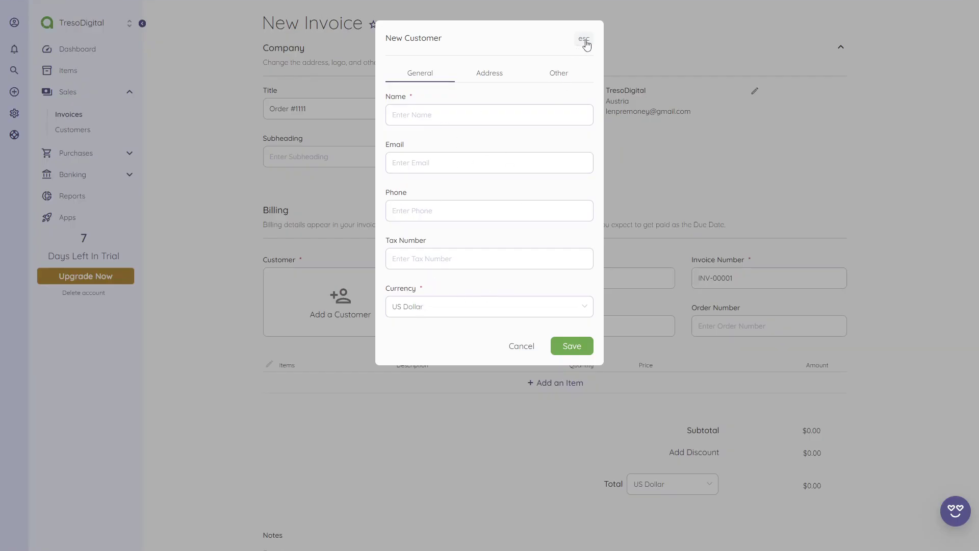
- Create customer 'Customer#1' with an e-mail address and US Dollar currency, billed on the invoice
left_click(428, 110)
type("Customer#1")
key("Tab")
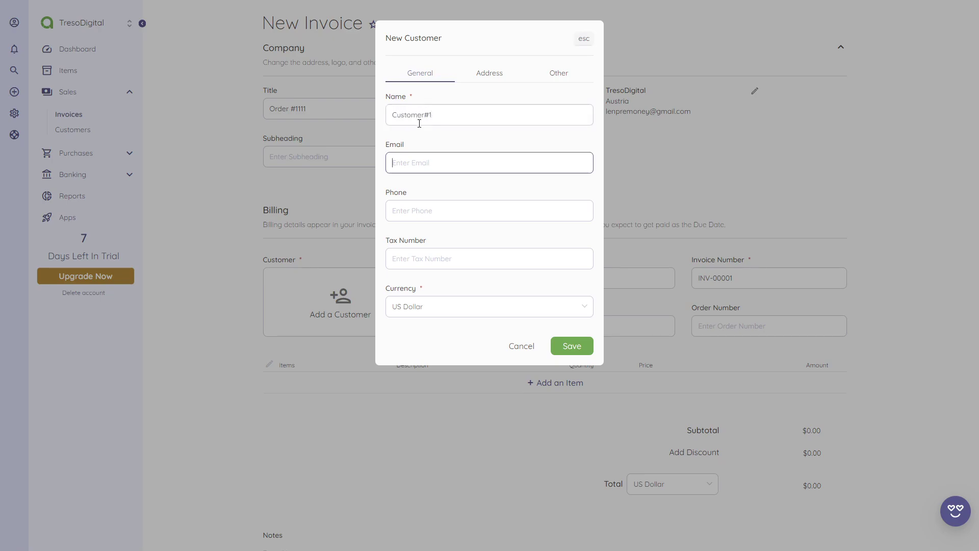
type("email@email.com")
key("Tab")
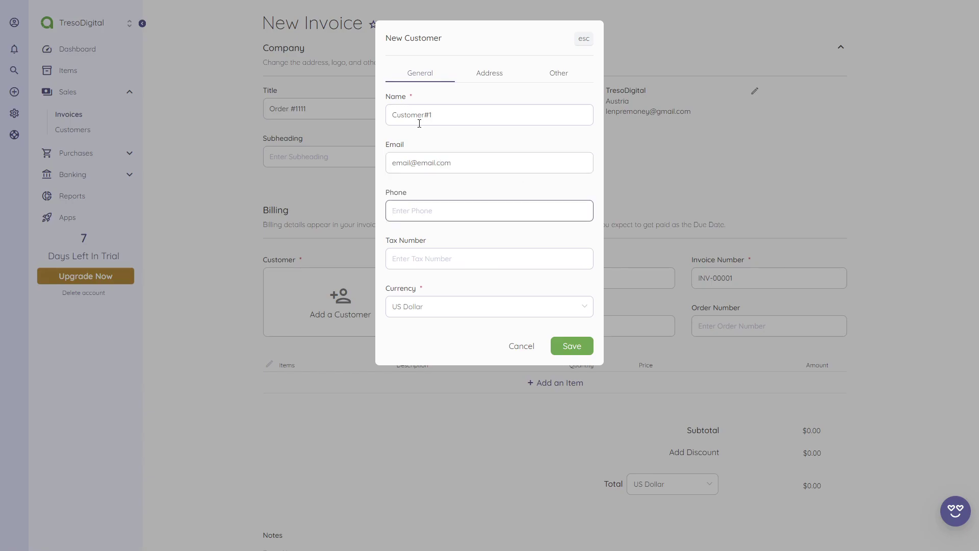
key("Tab")
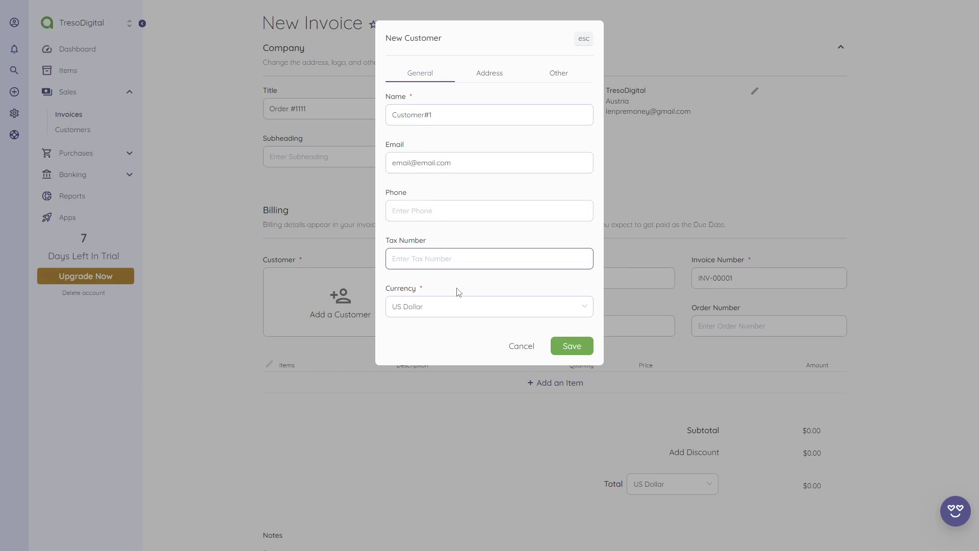
left_click(442, 312)
left_click(415, 338)
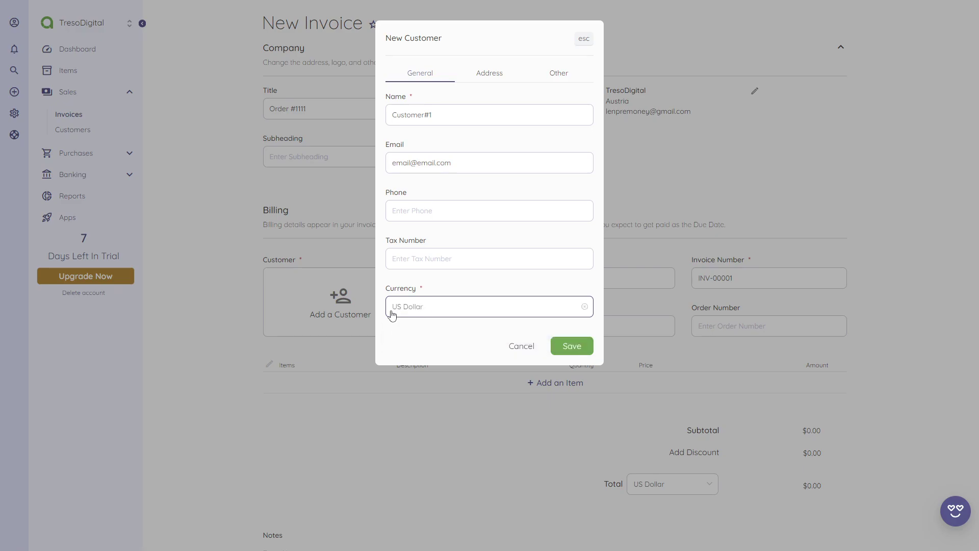
left_click(490, 73)
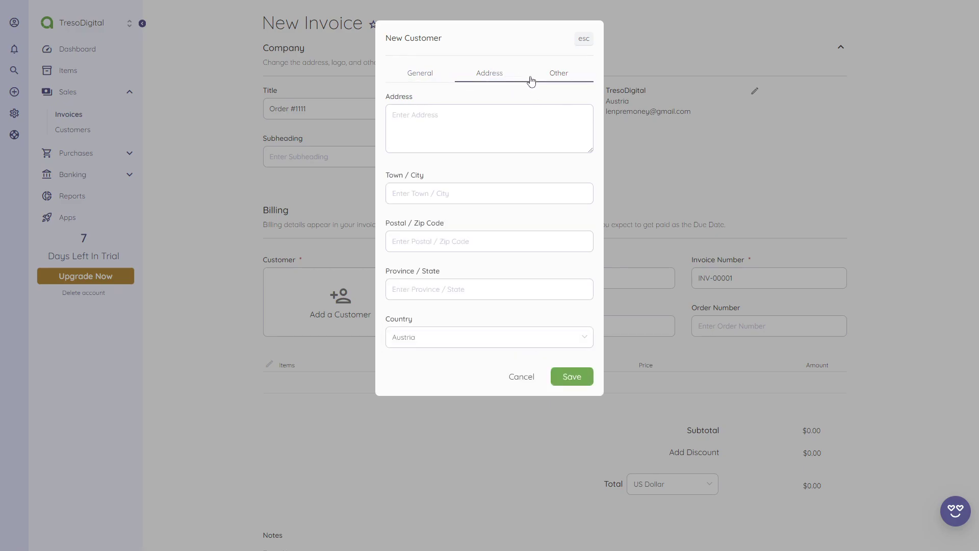
left_click(561, 77)
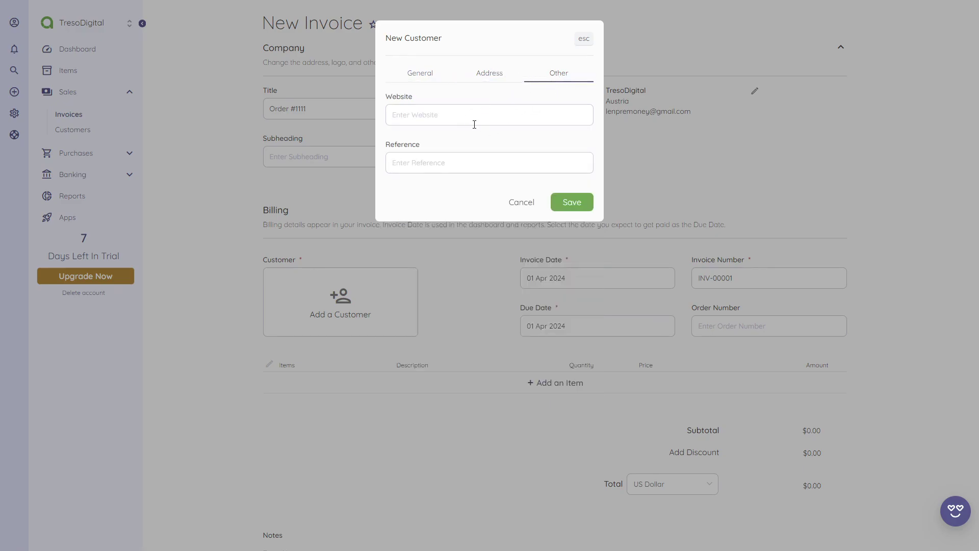
left_click(573, 201)
- Set the invoice date to 02 Apr 2024 and the due date to 06 Apr 2024
left_click_drag(263, 268, 301, 301)
left_click(263, 245)
scroll(334, 278, "down", 2)
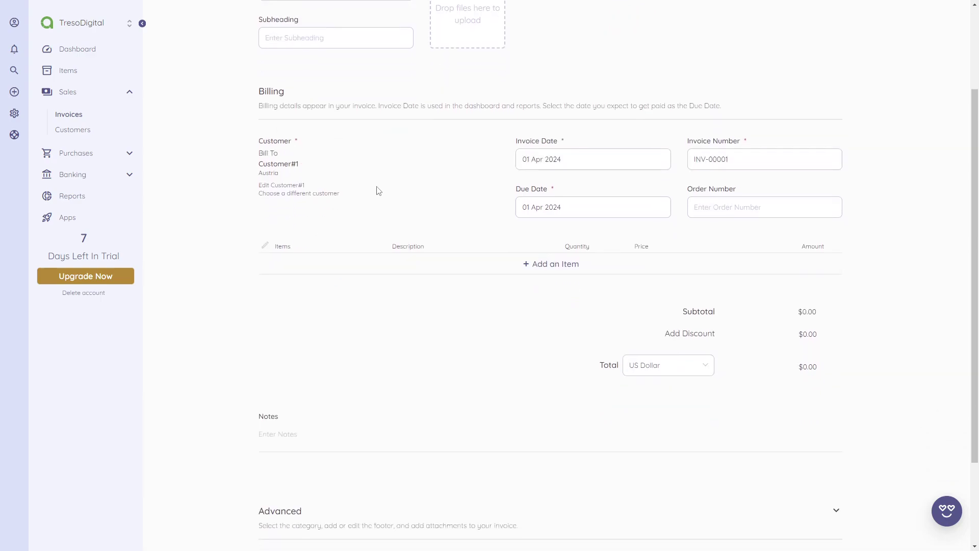
left_click(566, 160)
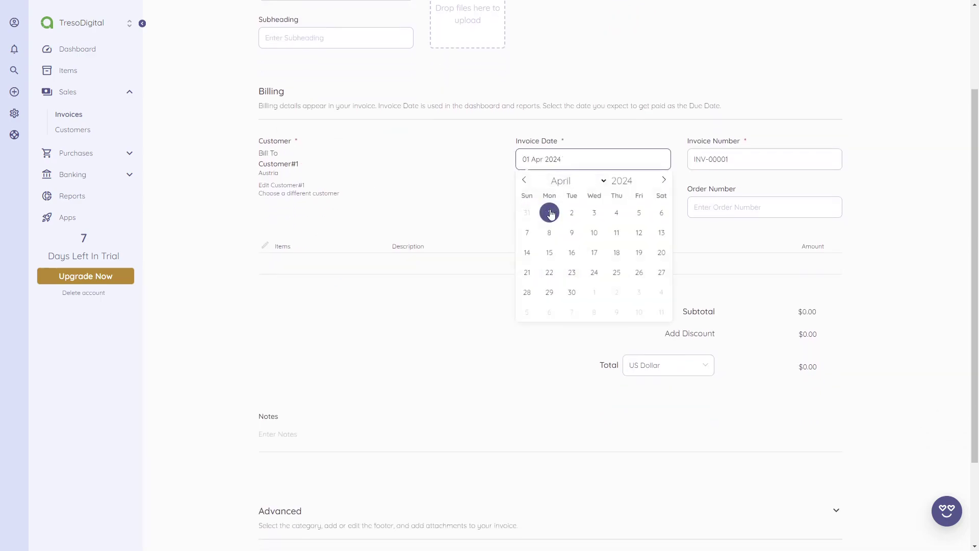
left_click(572, 212)
left_click(551, 206)
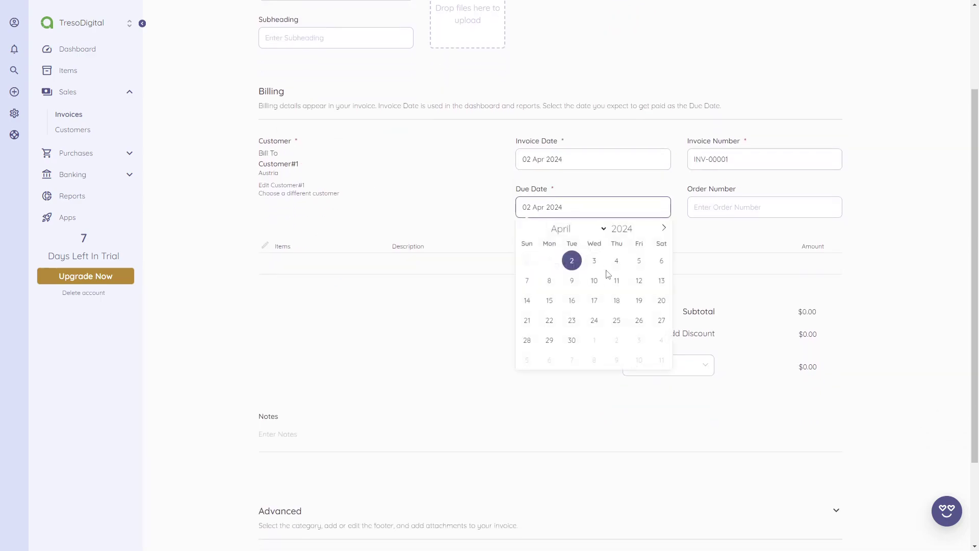
left_click(659, 261)
- Enter order number 1111, keeping invoice number INV-00001
left_click(757, 167)
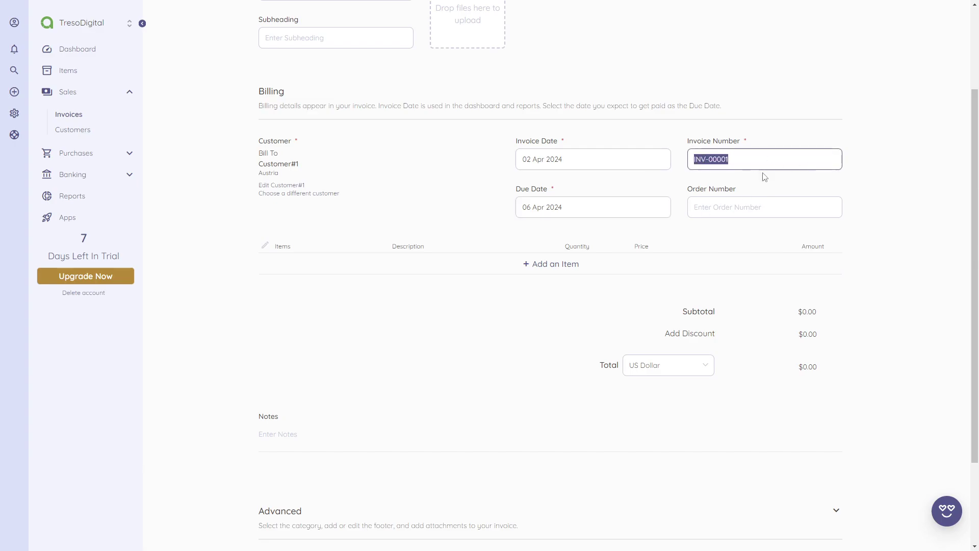
left_click(743, 162)
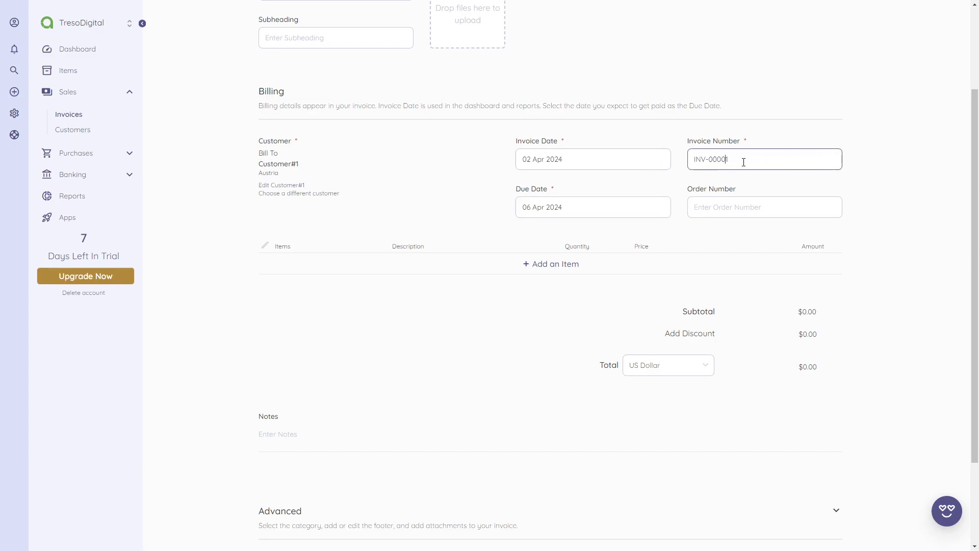
left_click(716, 212)
type("1111")
left_click(510, 214)
scroll(337, 179, "up", 2)
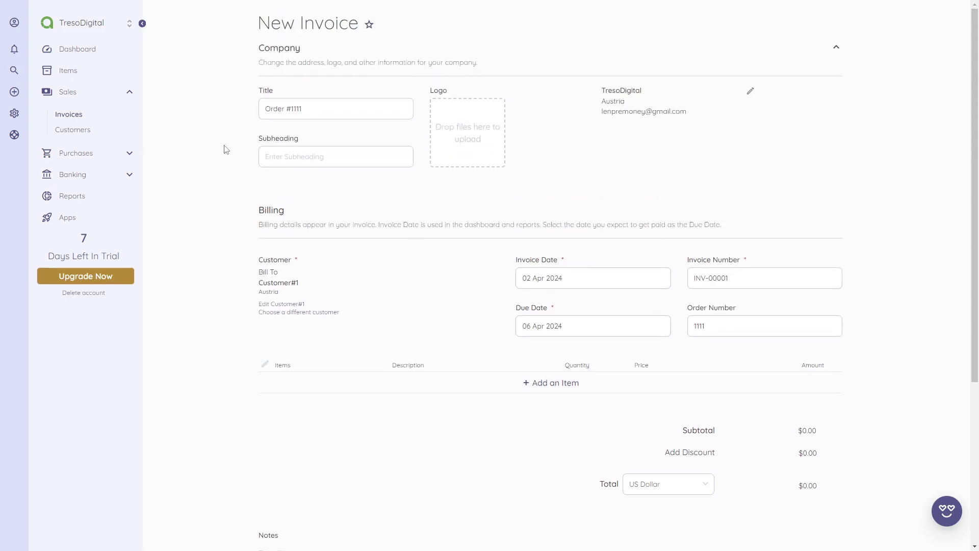
scroll(277, 240, "down", 2)
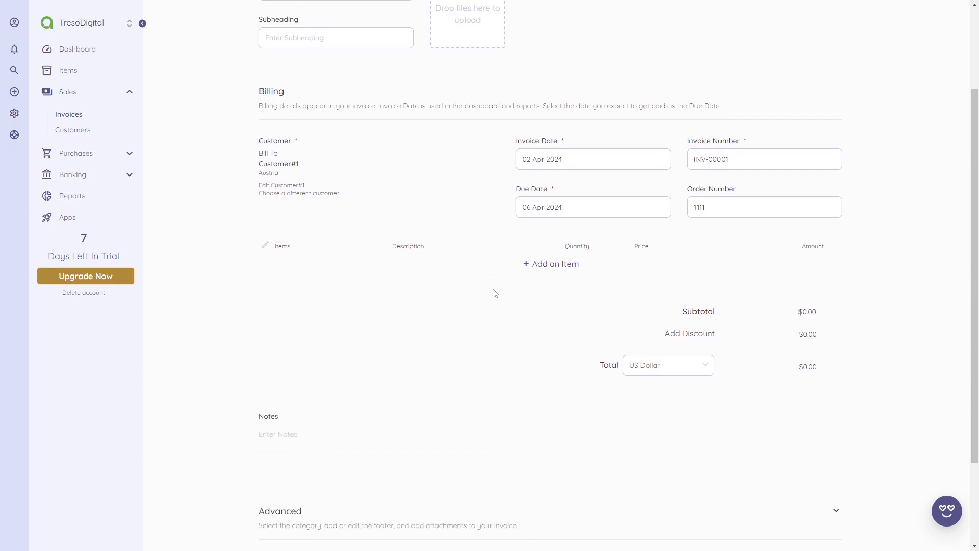
- Add Product #1 as an invoice line at quantity 2 × $99.99, totalling $199.98
left_click(516, 264)
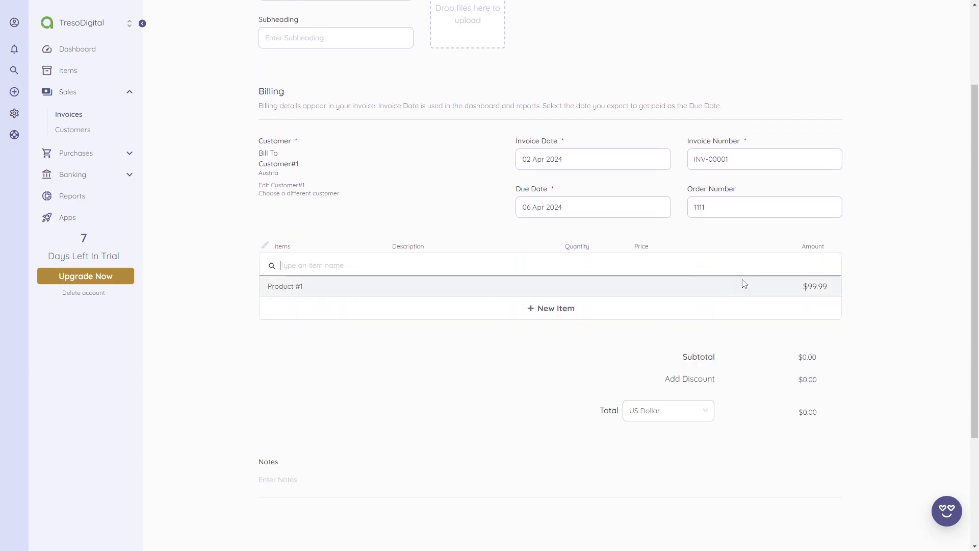
left_click(284, 294)
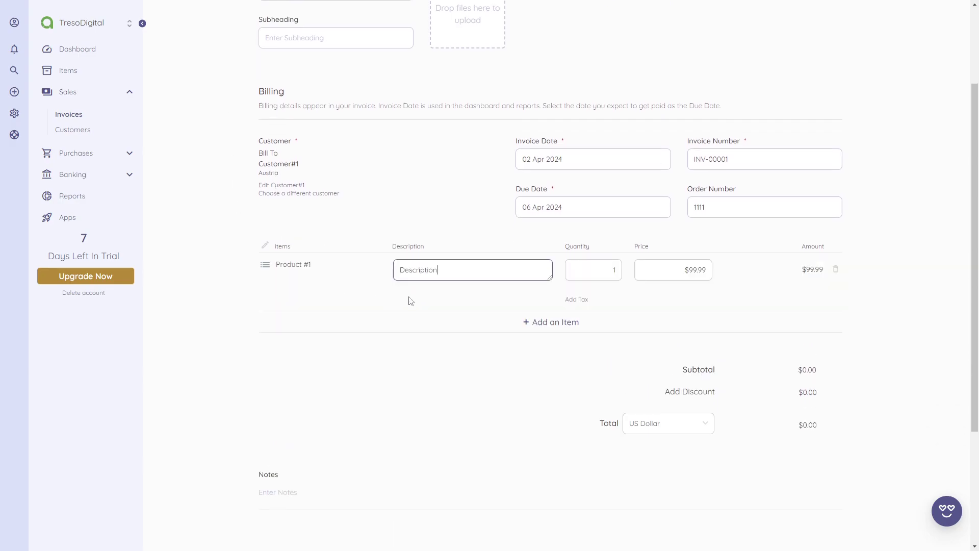
left_click_drag(453, 271, 340, 277)
left_click(428, 272)
double_click(432, 274)
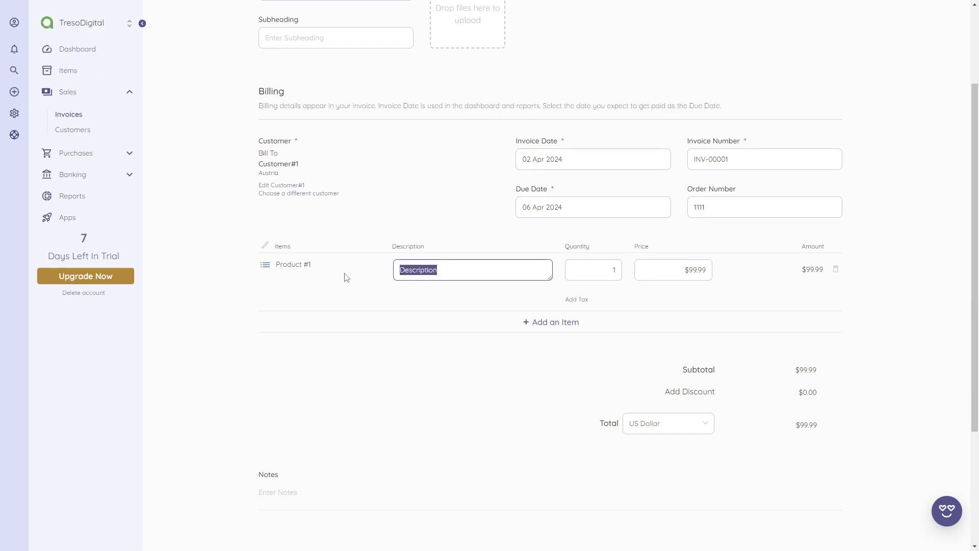
left_click(401, 232)
double_click(585, 277)
type("2")
left_click(866, 256)
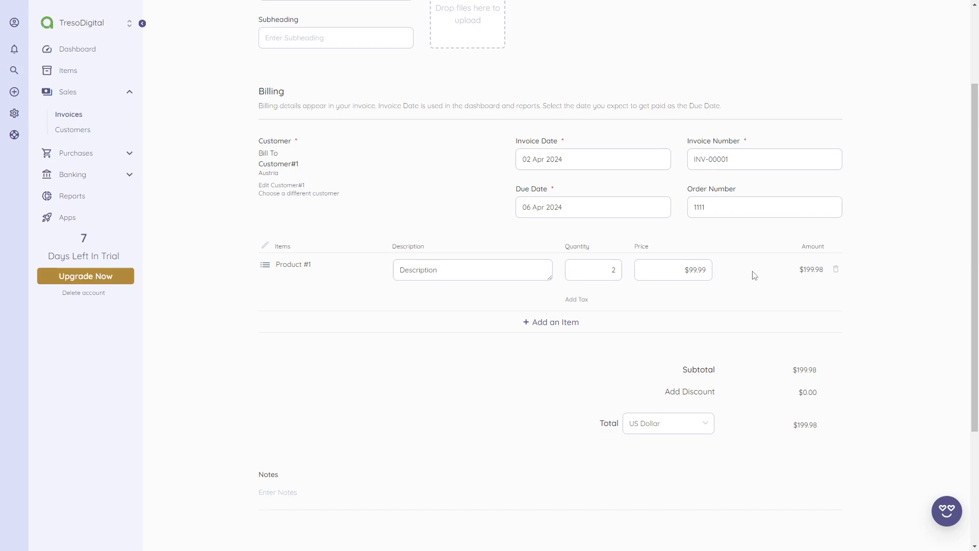
scroll(881, 287, "down", 3)
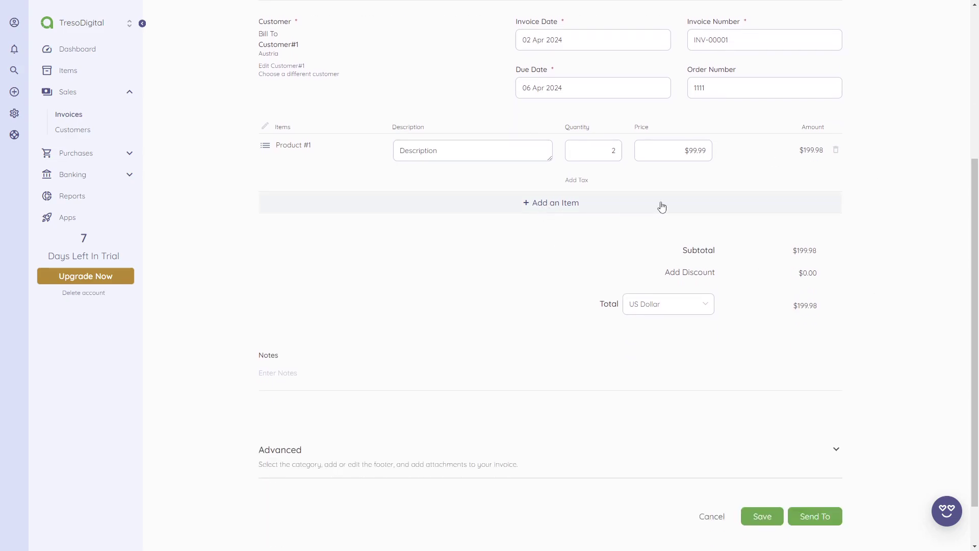
- Apply a 5% percentage discount for a $189.98 total and expand the Advanced section
left_click(692, 273)
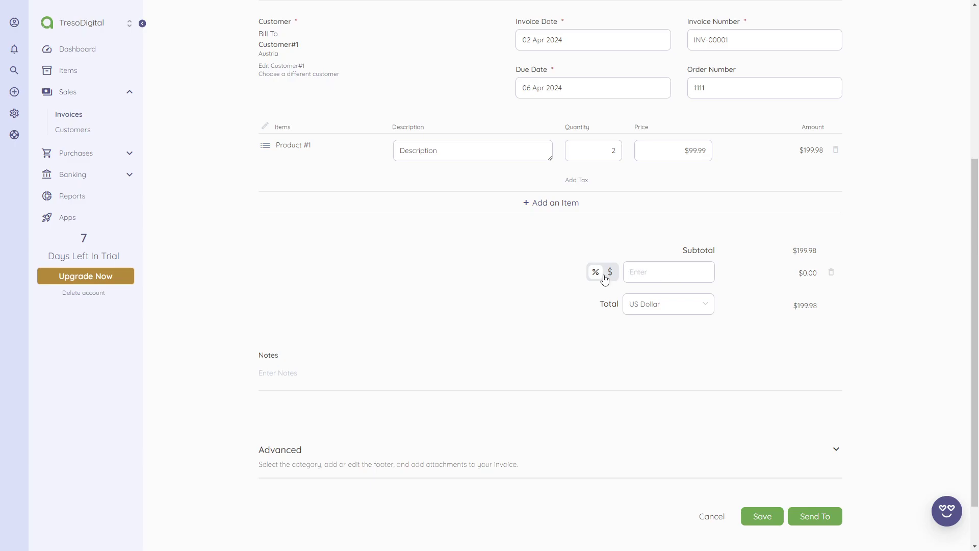
left_click(610, 275)
left_click(595, 273)
left_click(677, 271)
type("5")
left_click_drag(808, 276, 879, 243)
scroll(278, 375, "down", 1)
left_click(834, 393)
scroll(417, 318, "down", 2)
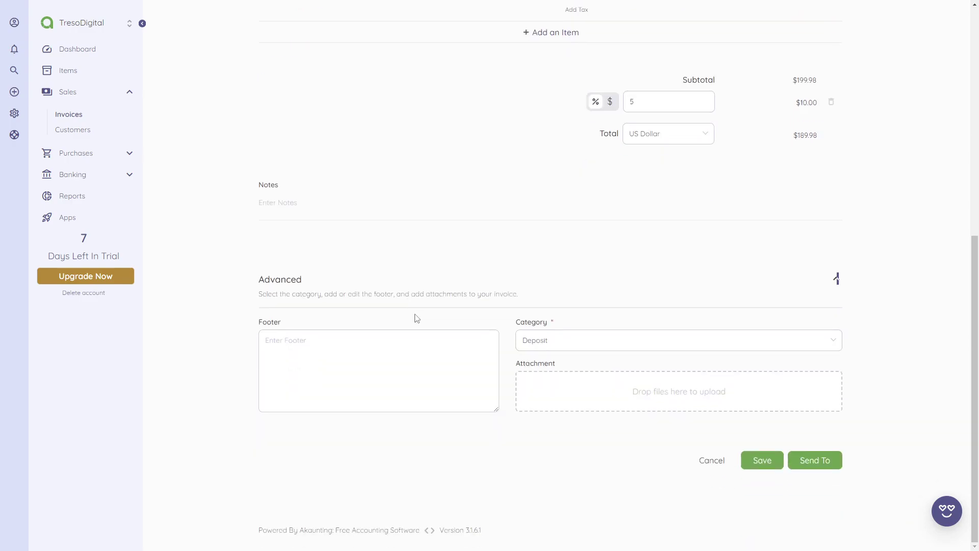
scroll(759, 420, "up", 7)
scroll(759, 420, "down", 7)
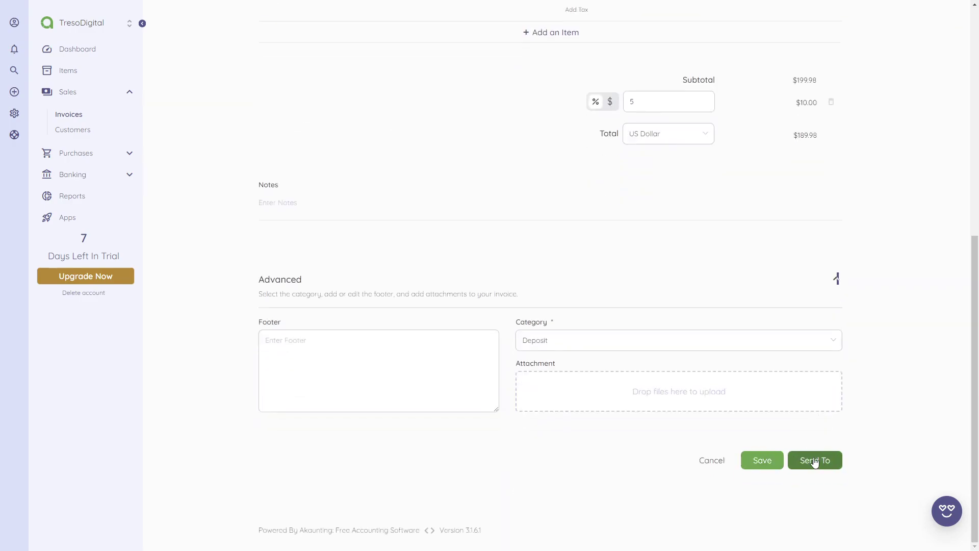
- Save invoice INV-00001 and email it to the customer so it shows Sent with $189.98 due
left_click(763, 462)
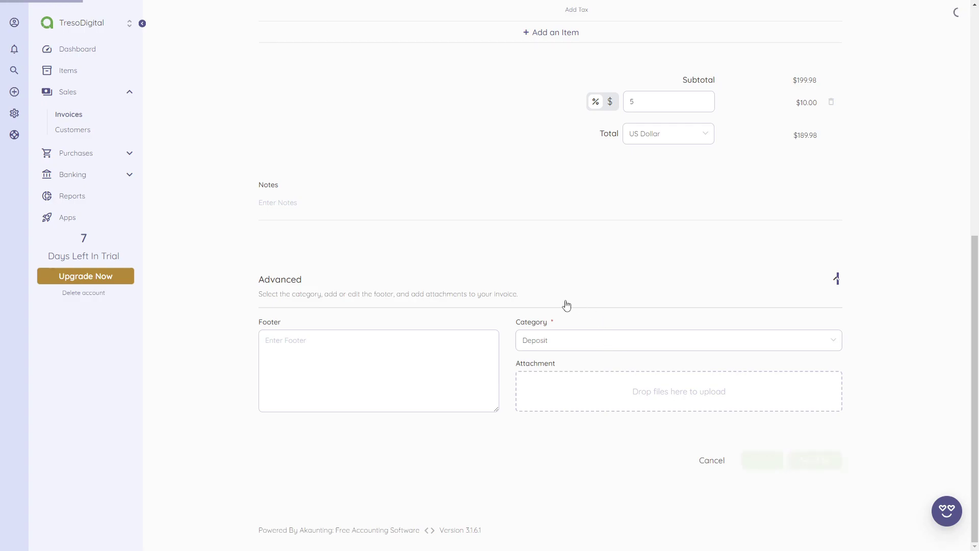
scroll(510, 316, "up", 7)
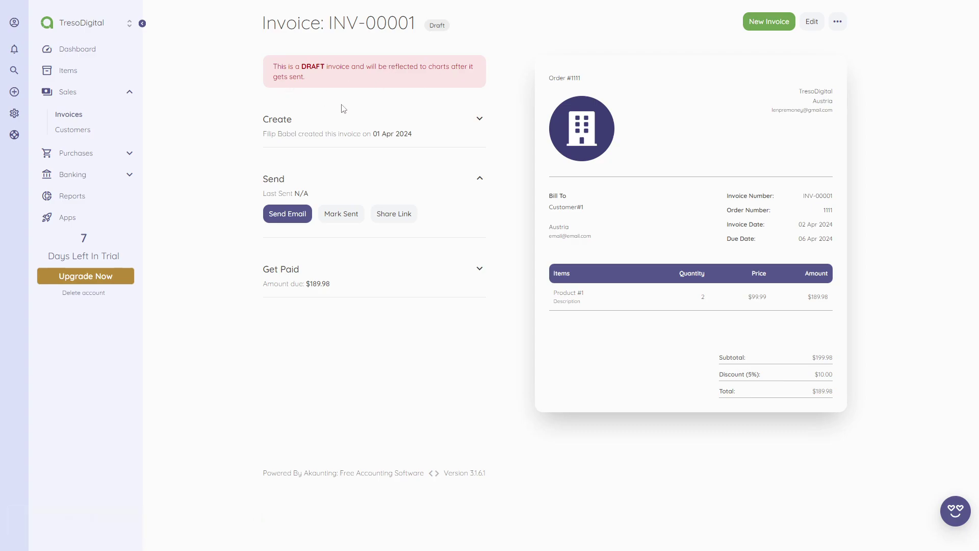
left_click(287, 216)
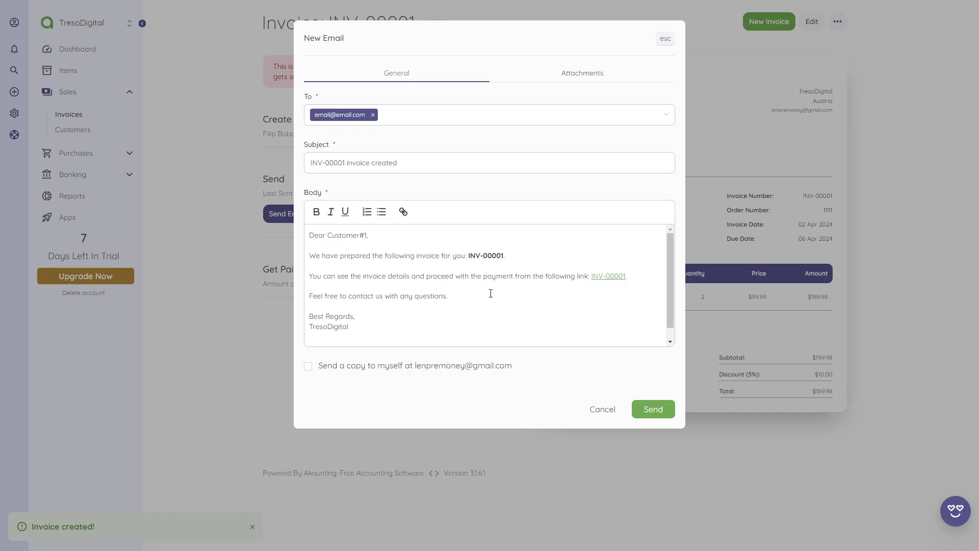
scroll(380, 306, "down", 1)
scroll(378, 306, "up", 1)
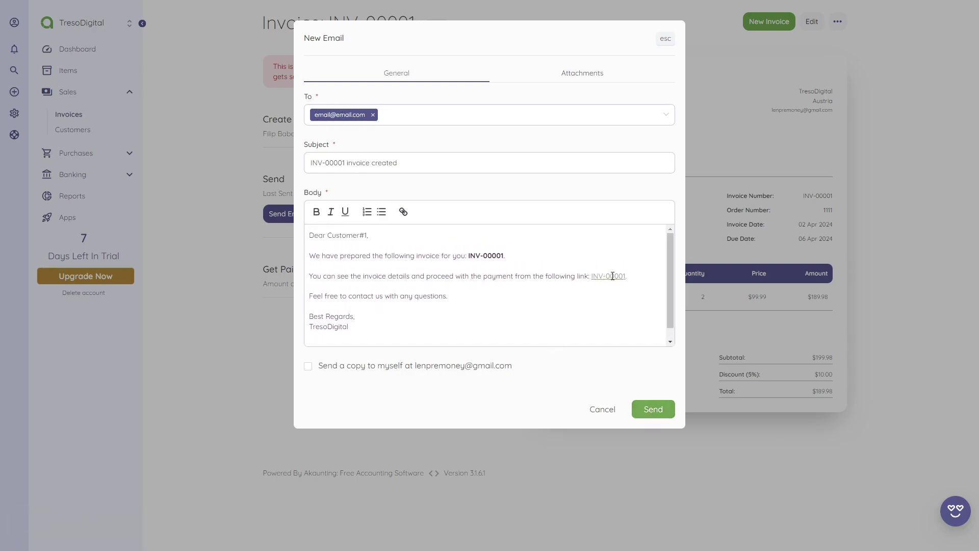
left_click(644, 404)
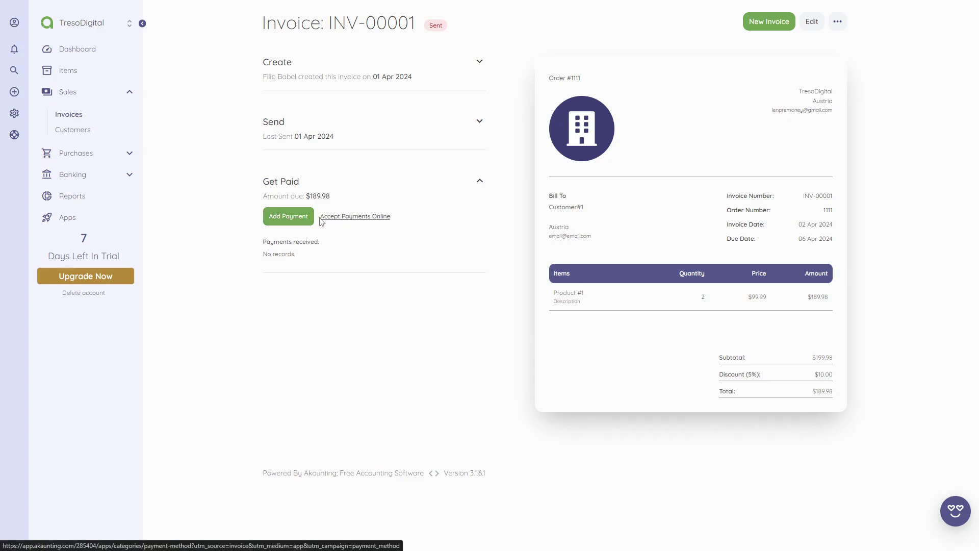
- Dismiss the new payment form and go to the Customers list showing Customer#1 with $189.98 open
left_click(286, 218)
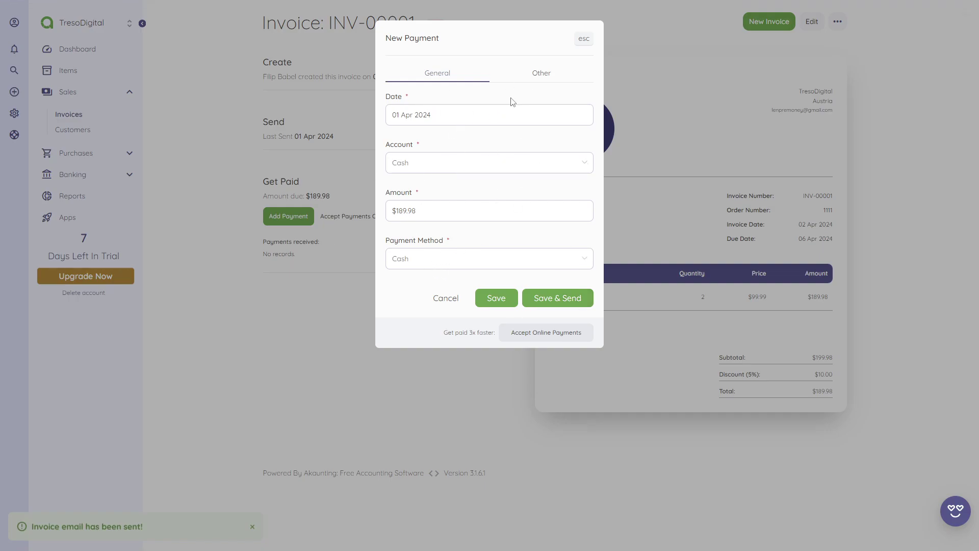
left_click(584, 38)
left_click(88, 131)
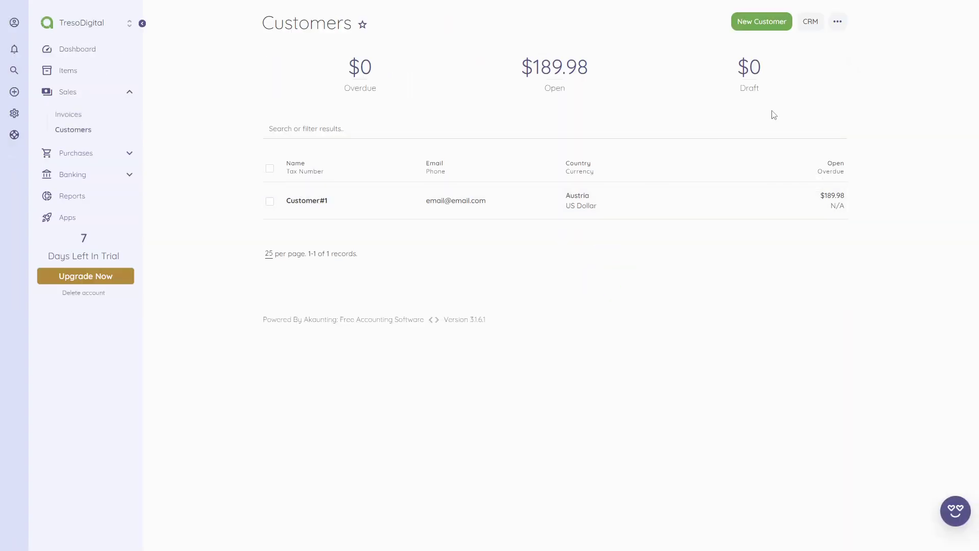
left_click(761, 22)
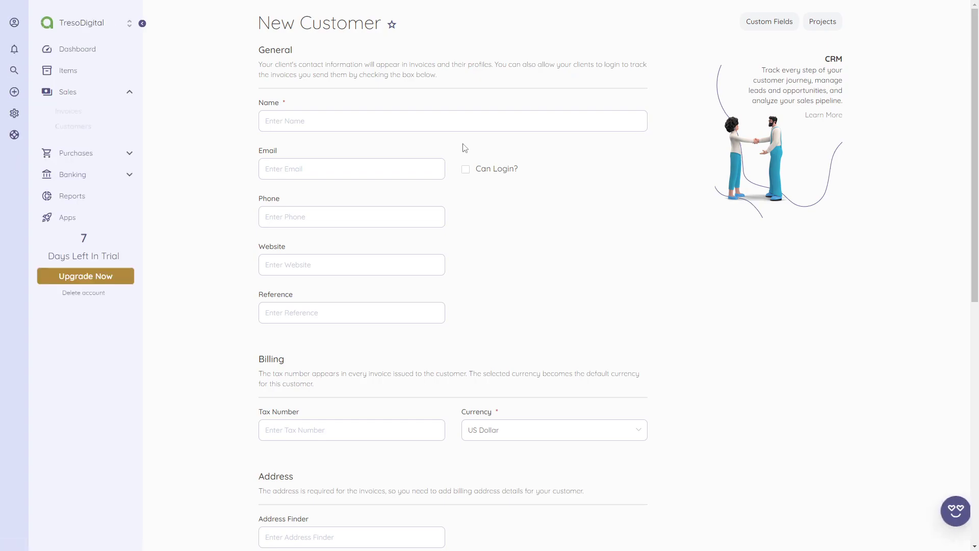
scroll(319, 175, "down", 8)
scroll(348, 254, "up", 8)
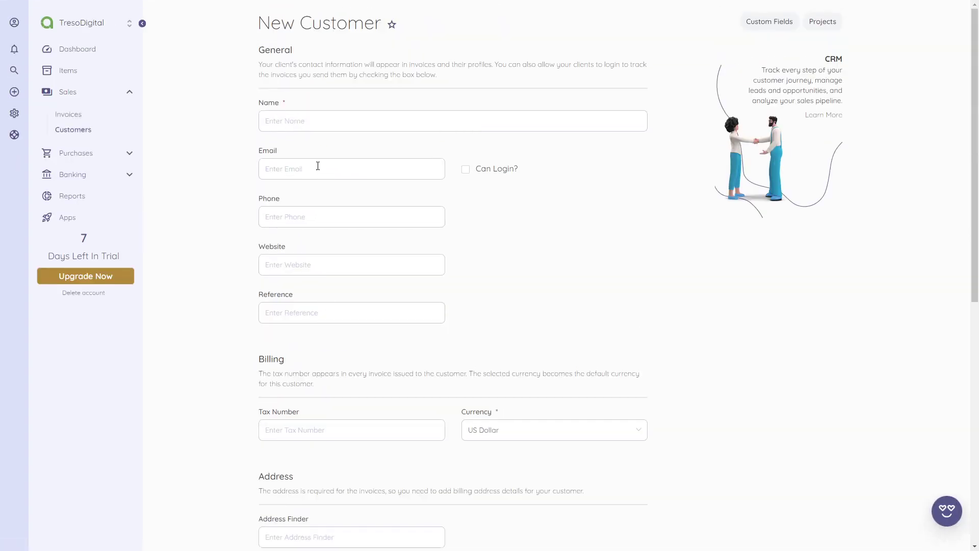
scroll(310, 217, "down", 5)
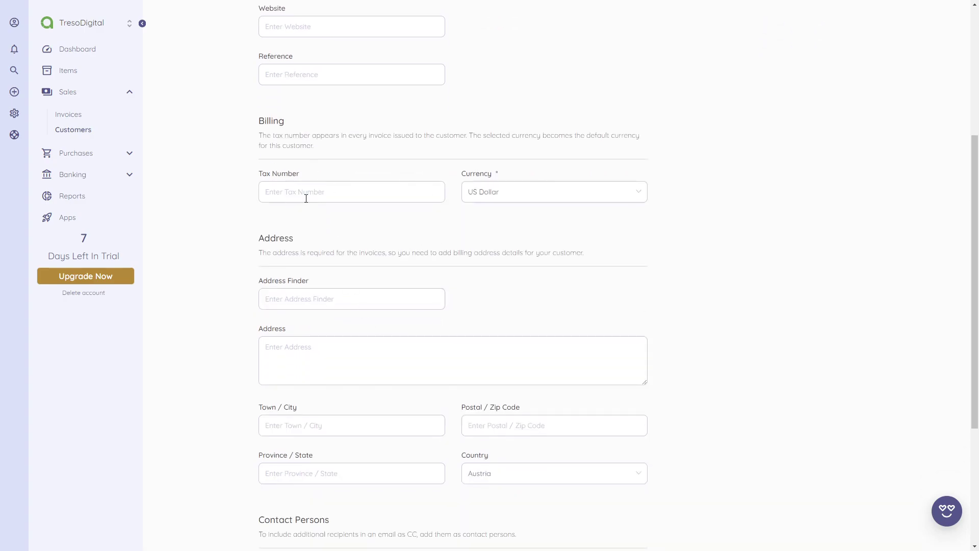
scroll(306, 198, "down", 4)
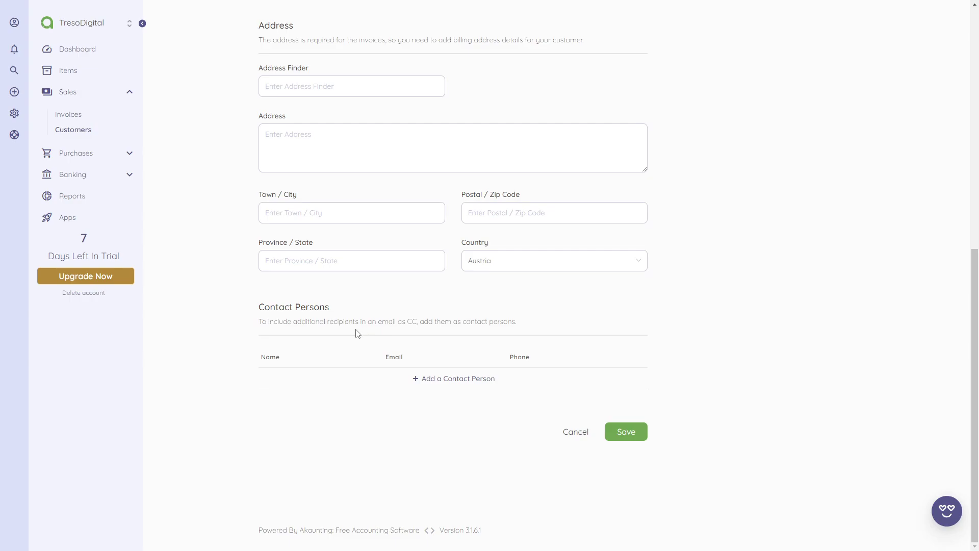
scroll(299, 264, "up", 9)
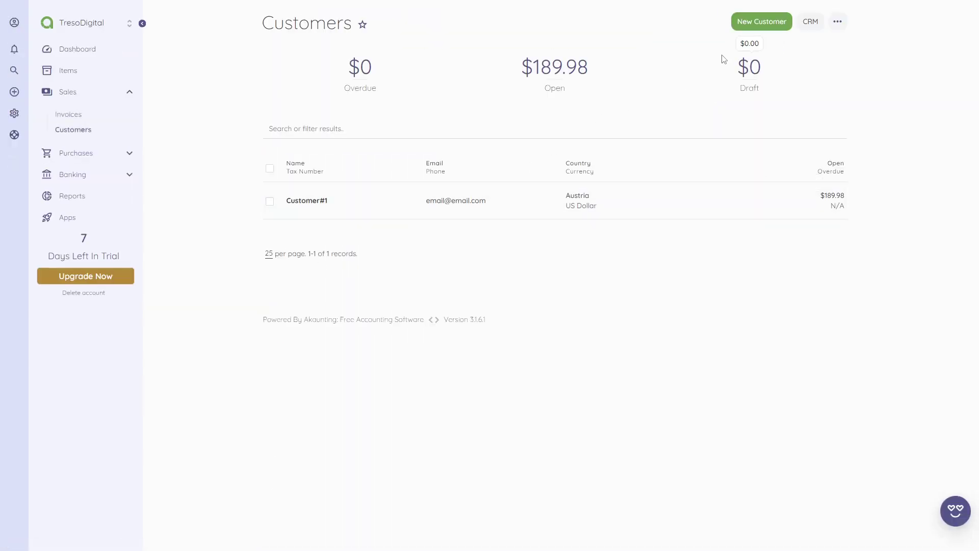
left_click(763, 25)
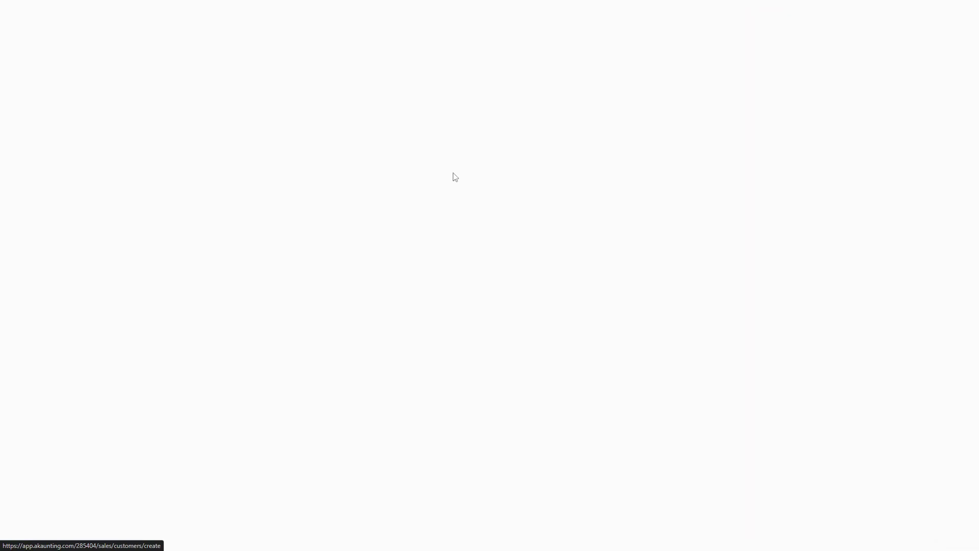
scroll(322, 306, "down", 5)
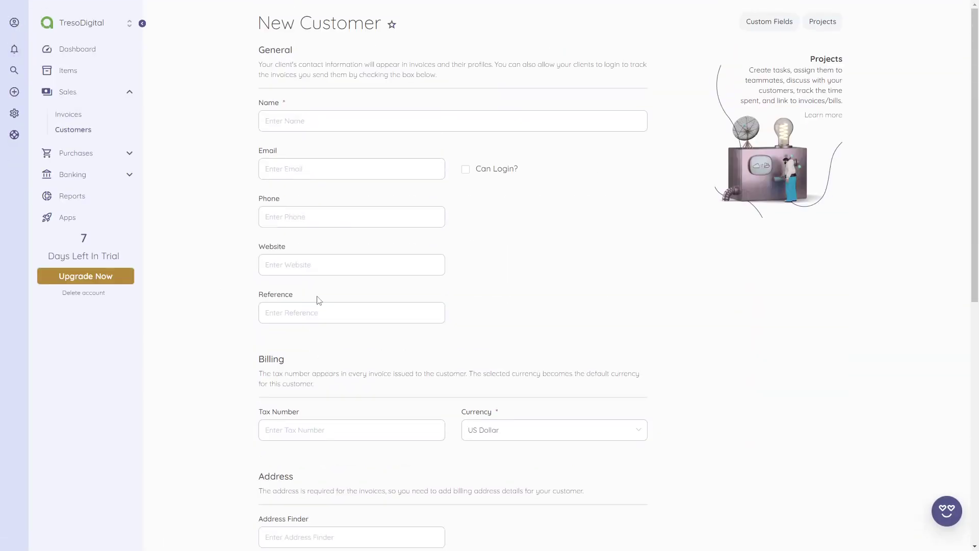
scroll(447, 259, "down", 8)
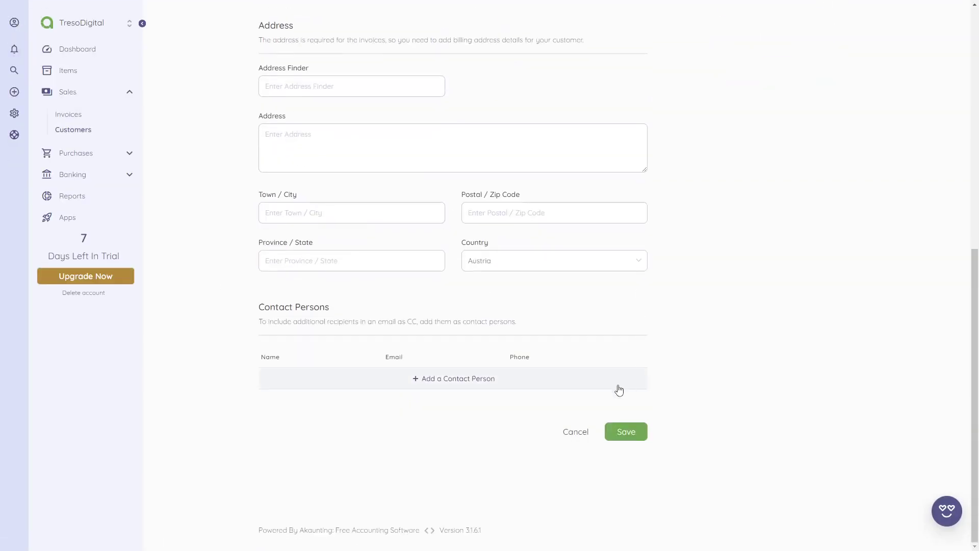
left_click(574, 432)
mouse_move(538, 72)
left_click_drag(522, 68, 586, 67)
left_click(586, 67)
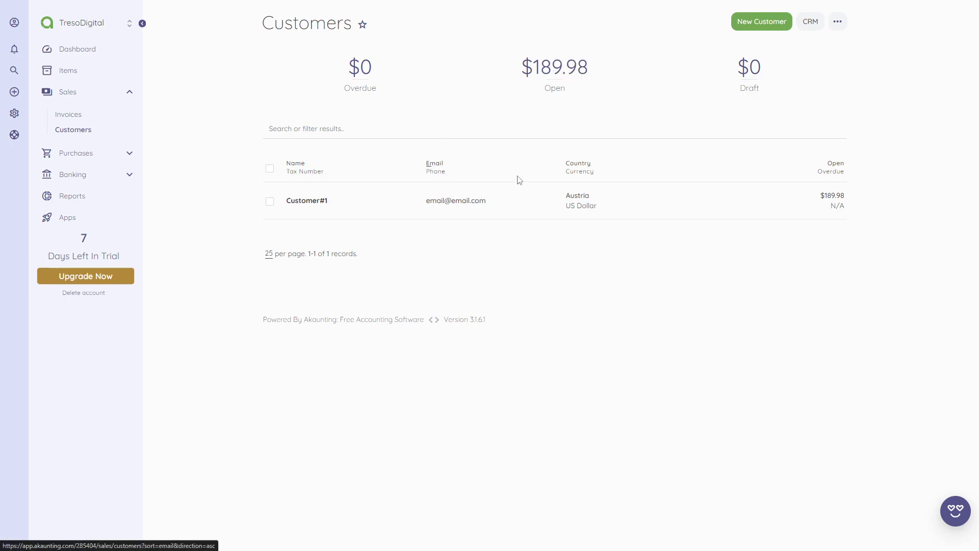
left_click_drag(340, 61, 422, 71)
left_click_drag(841, 72, 748, 66)
left_click(851, 84)
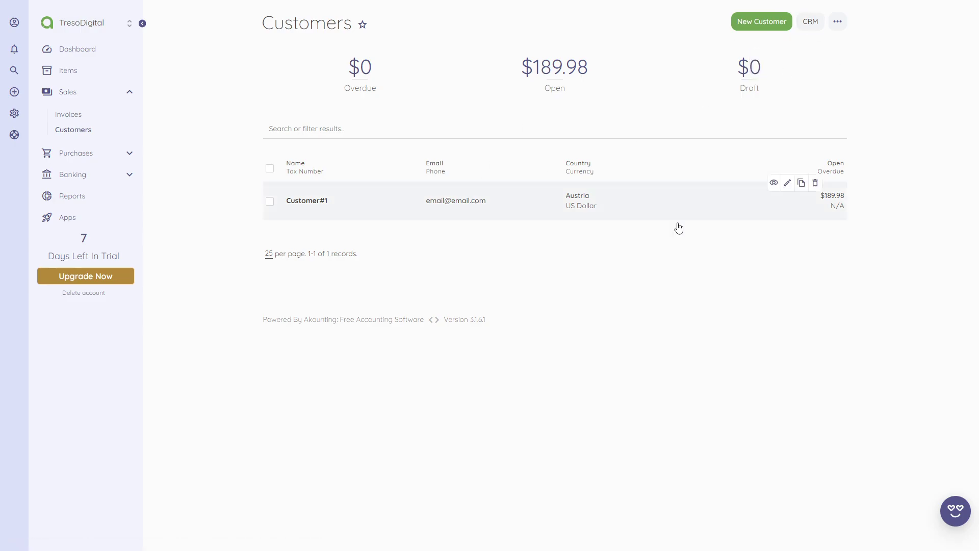
- Open the CRM app's store page from the Customers list
left_click(453, 182)
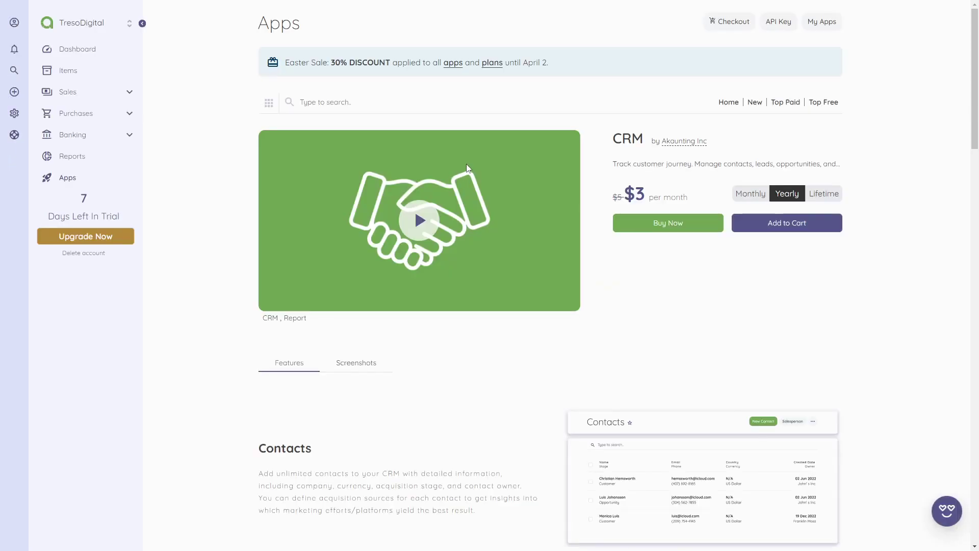
left_click(118, 94)
left_click(71, 131)
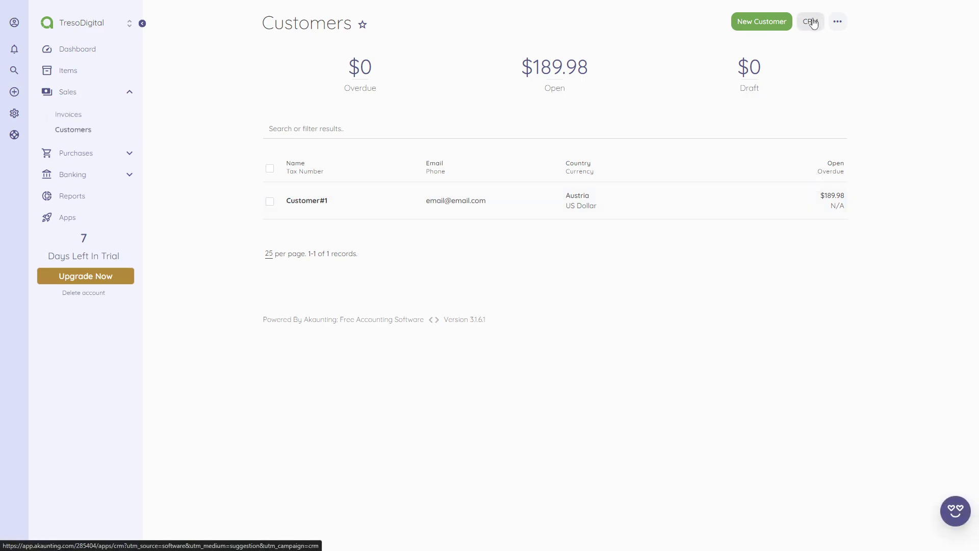
left_click(352, 205)
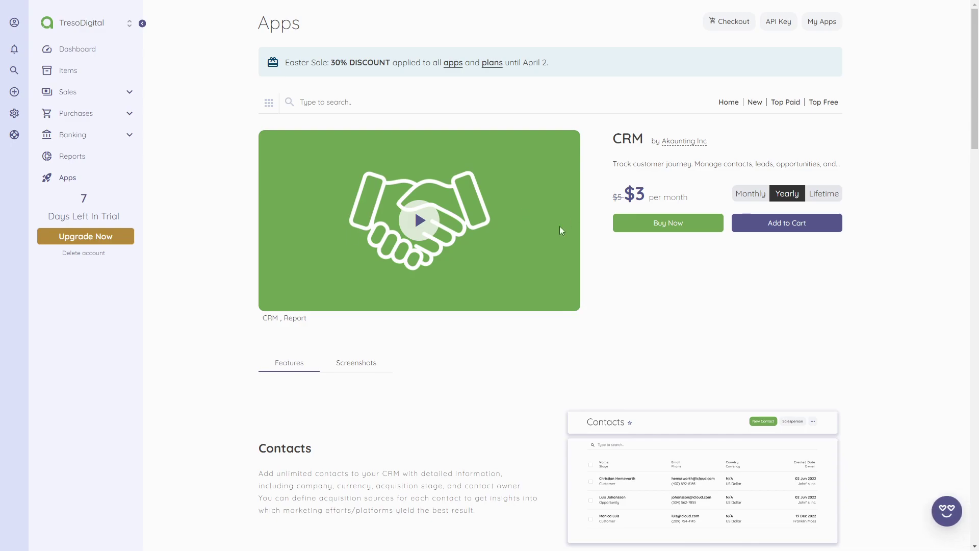
- Compare CRM Monthly, Yearly and Lifetime pricing, ending on the $470 lifetime price
left_click(750, 194)
left_click(787, 194)
left_click(826, 194)
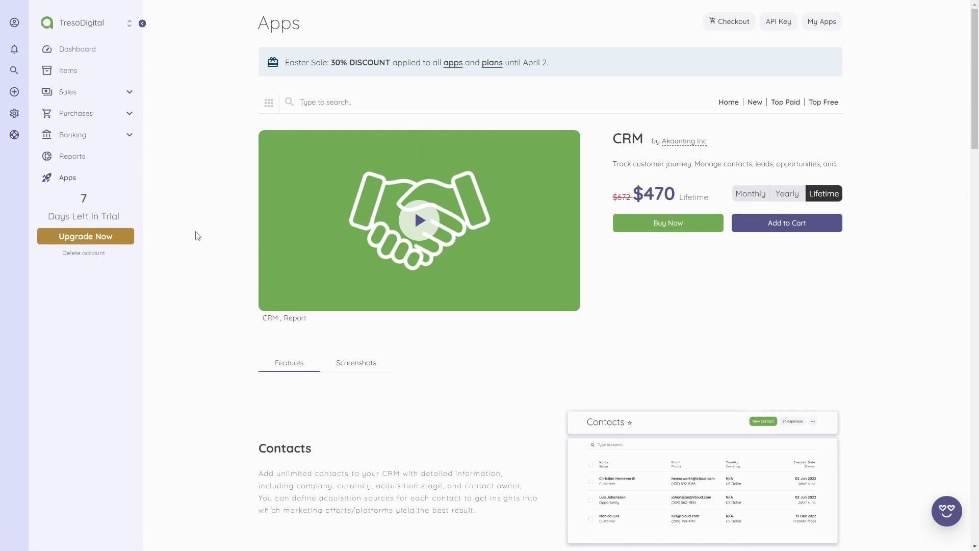
scroll(199, 242, "down", 7)
scroll(245, 245, "down", 5)
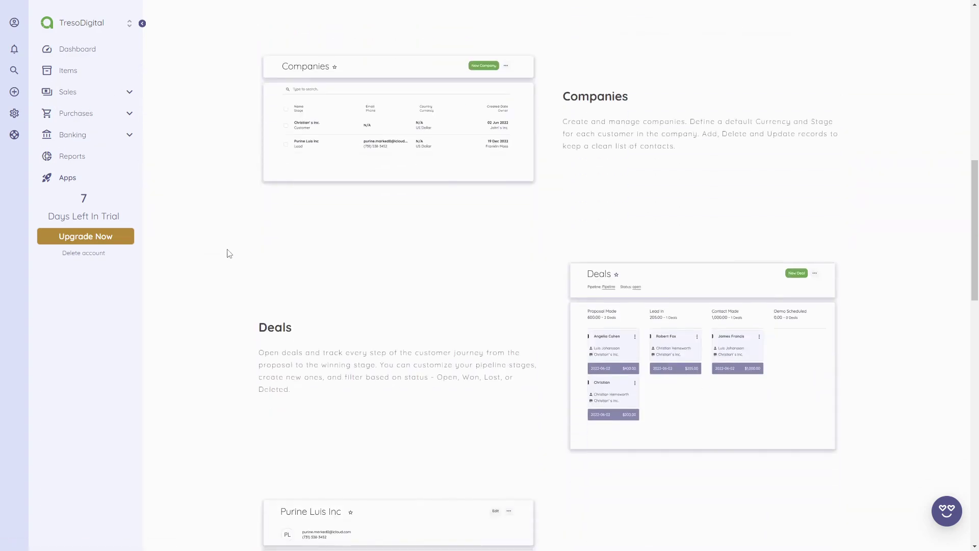
scroll(229, 254, "down", 15)
scroll(229, 256, "up", 10)
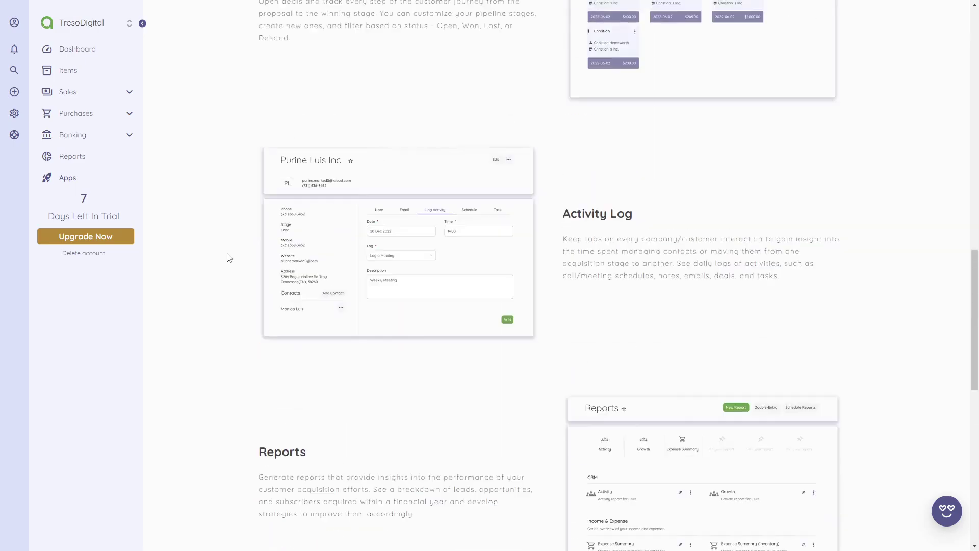
scroll(229, 257, "up", 10)
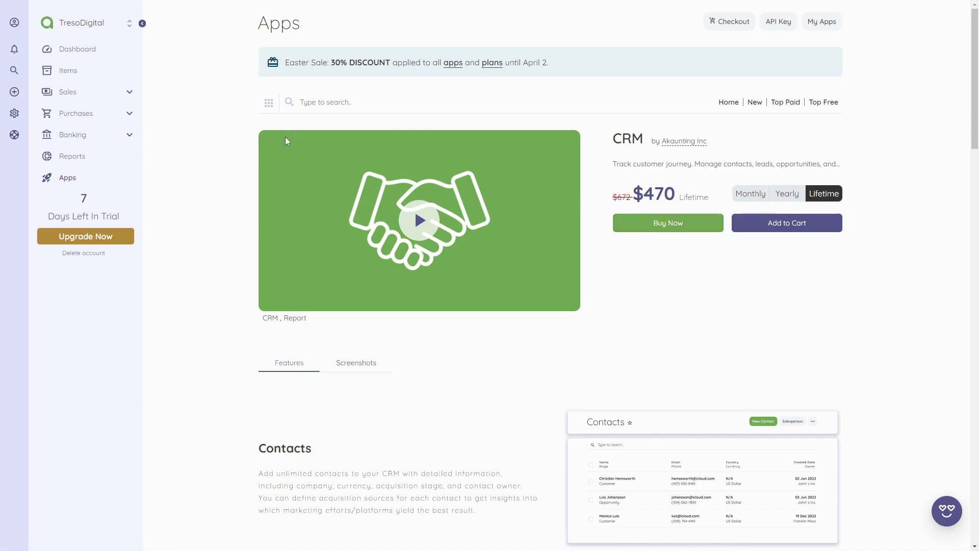
- Start a new vendor from Purchases > Vendors and enter the name 'Vendor #1'
left_click(100, 115)
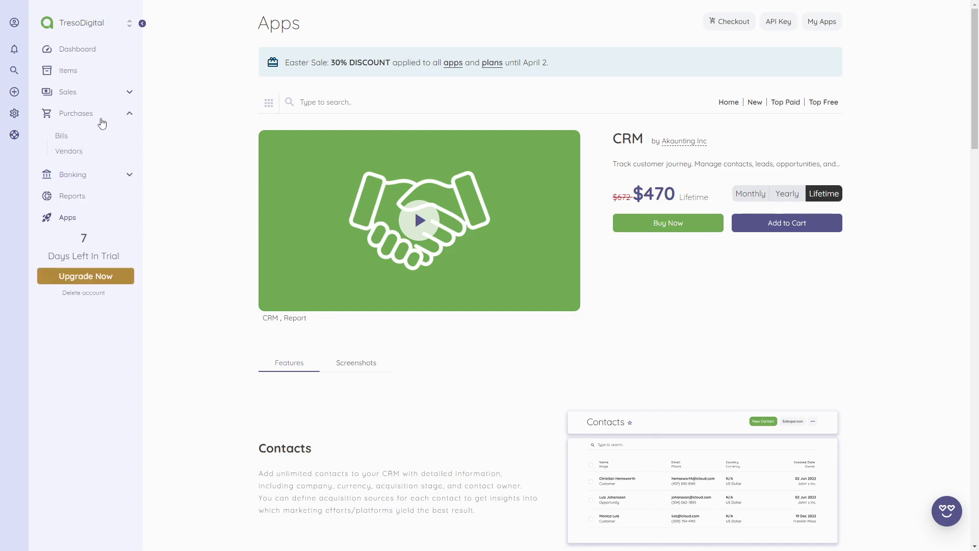
left_click(67, 153)
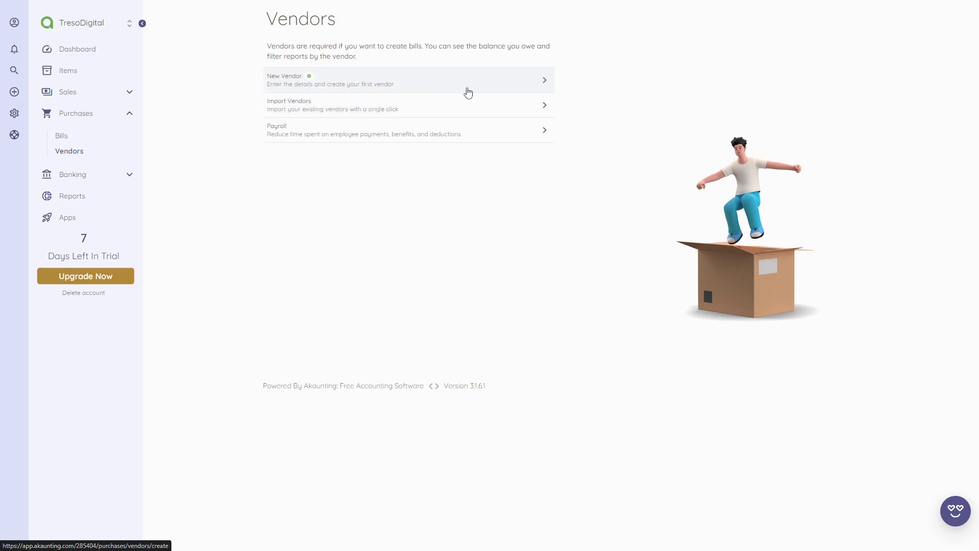
left_click(486, 90)
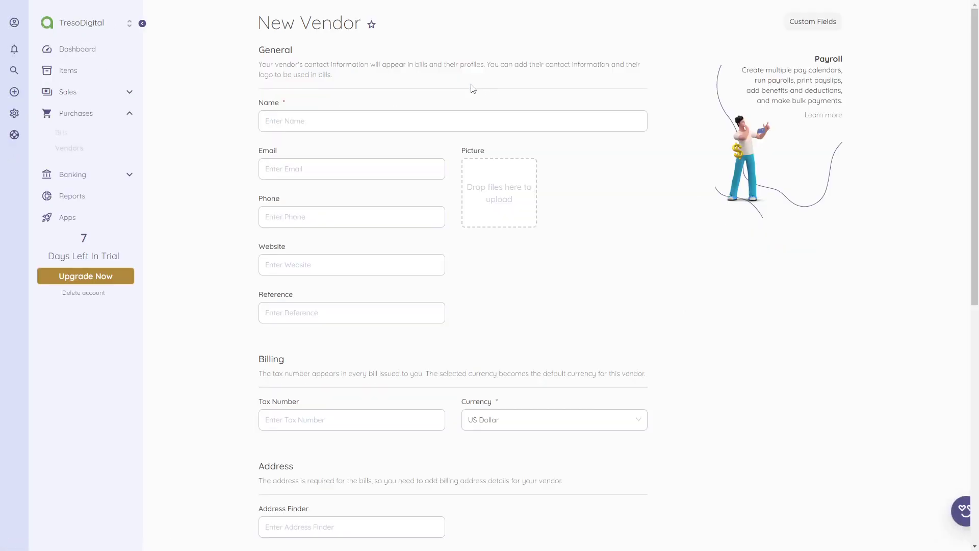
left_click(289, 119)
type("Vendor #1")
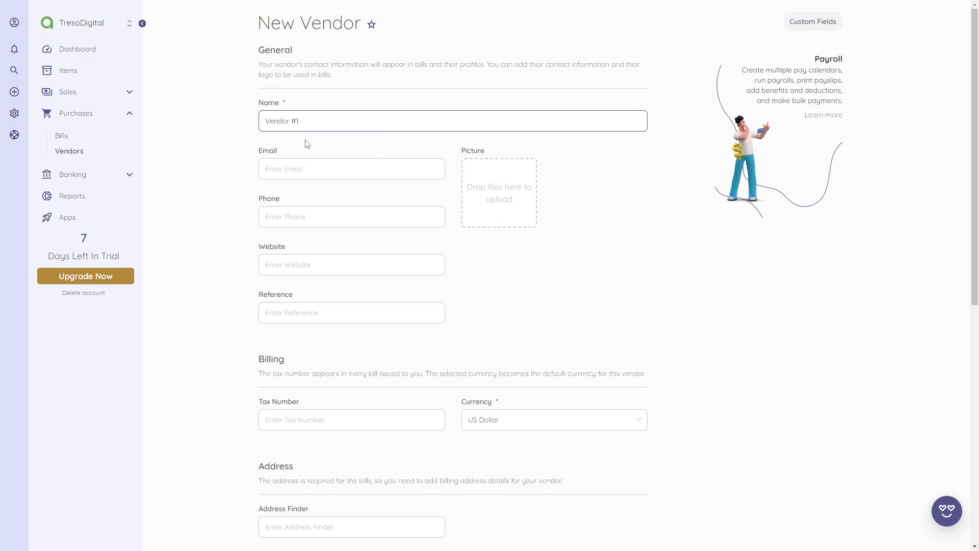
key("Tab")
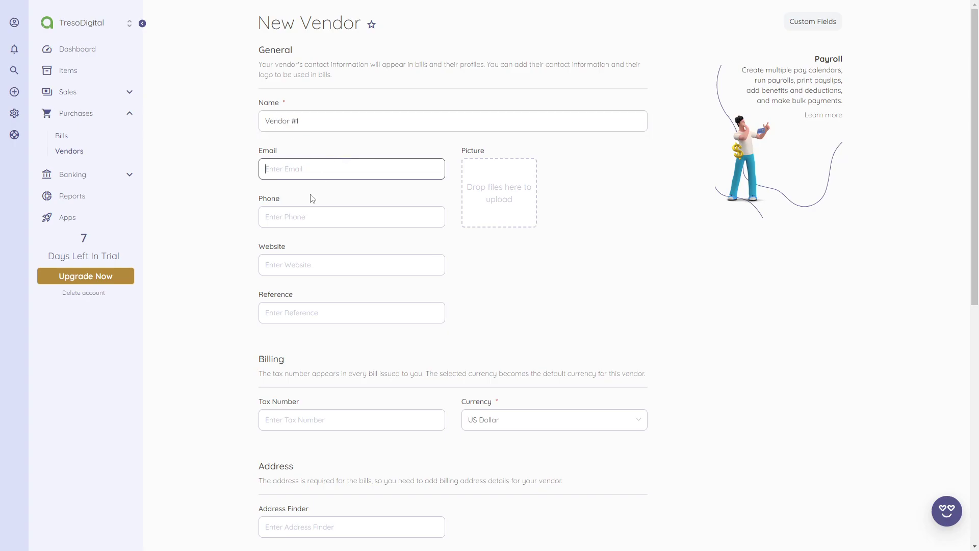
- Leave contact details, reference and tax number empty, keeping US Dollar as the vendor currency
key("Tab")
key("Tab")
scroll(305, 181, "down", 2)
key("Tab")
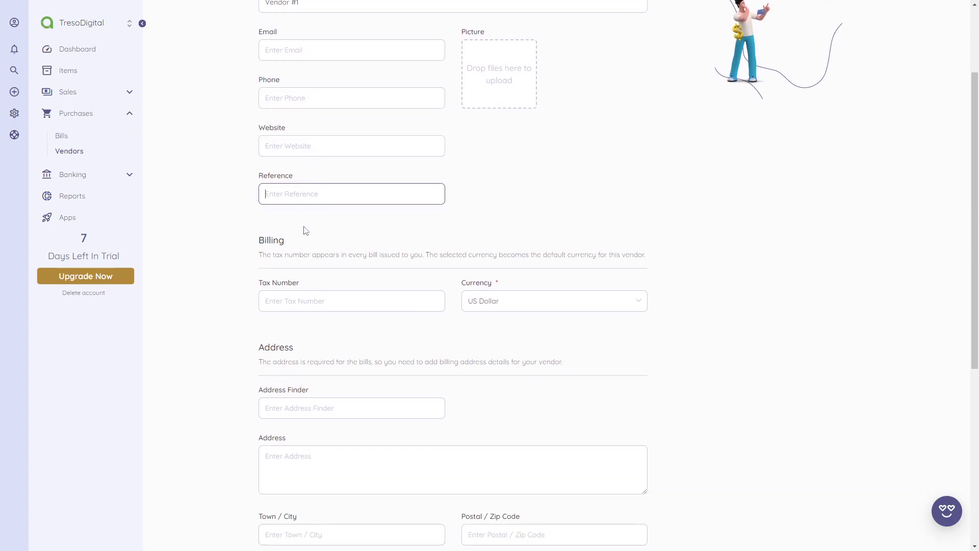
scroll(307, 175, "down", 2)
left_click(270, 123)
left_click(342, 182)
left_click(503, 182)
left_click(489, 215)
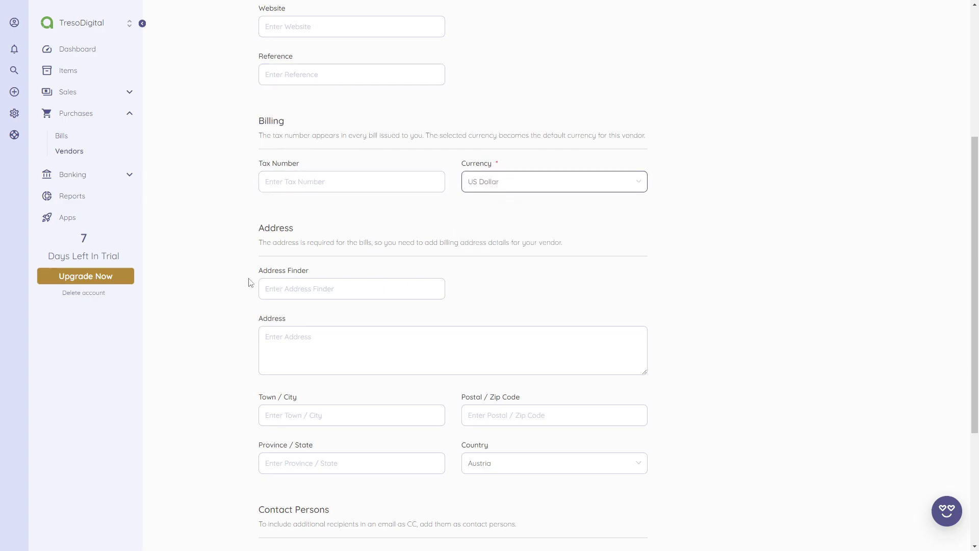
- Check the vendor name and save the new vendor Vendor #1
scroll(247, 282, "down", 4)
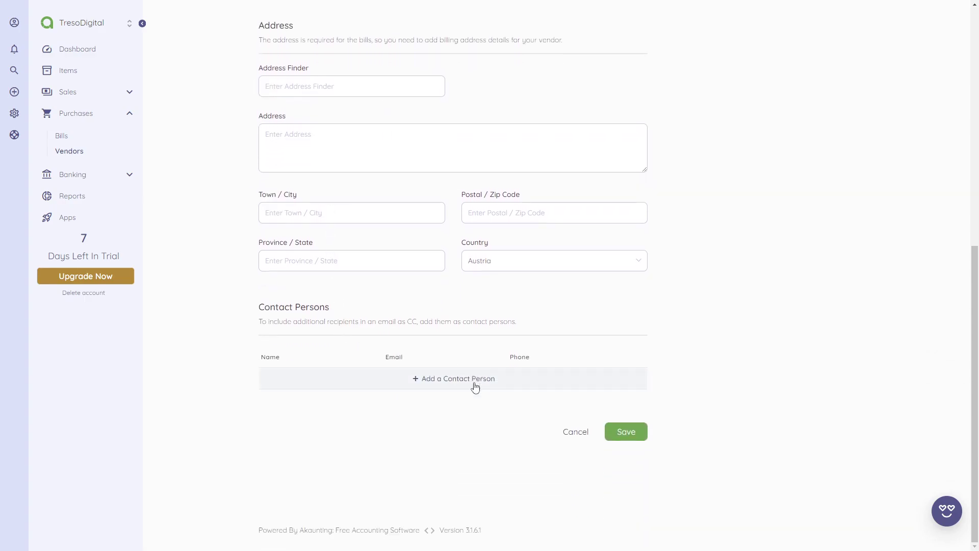
scroll(469, 372, "up", 9)
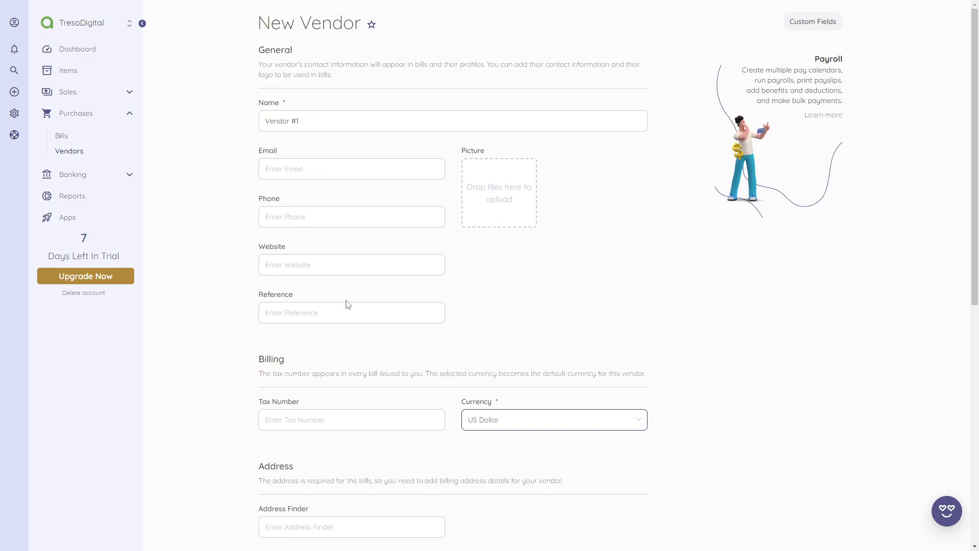
scroll(343, 262, "down", 4)
scroll(344, 261, "up", 4)
left_click_drag(260, 104, 295, 102)
scroll(306, 153, "down", 7)
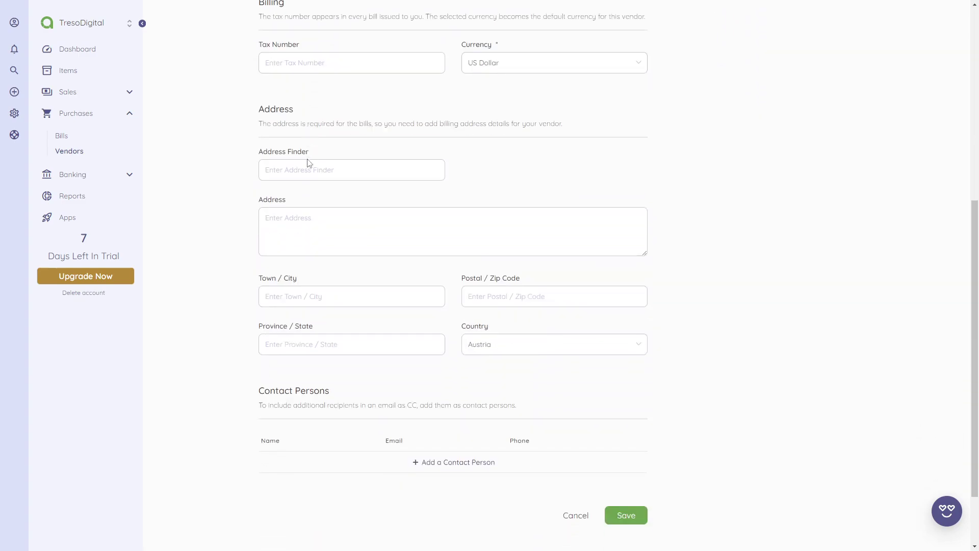
scroll(306, 163, "up", 7)
left_click(275, 104)
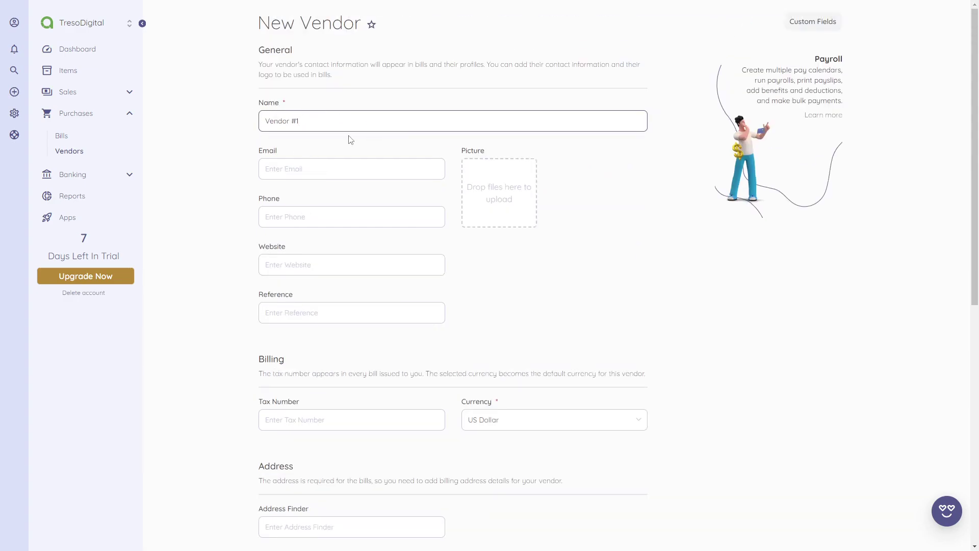
scroll(351, 139, "down", 8)
left_click(629, 433)
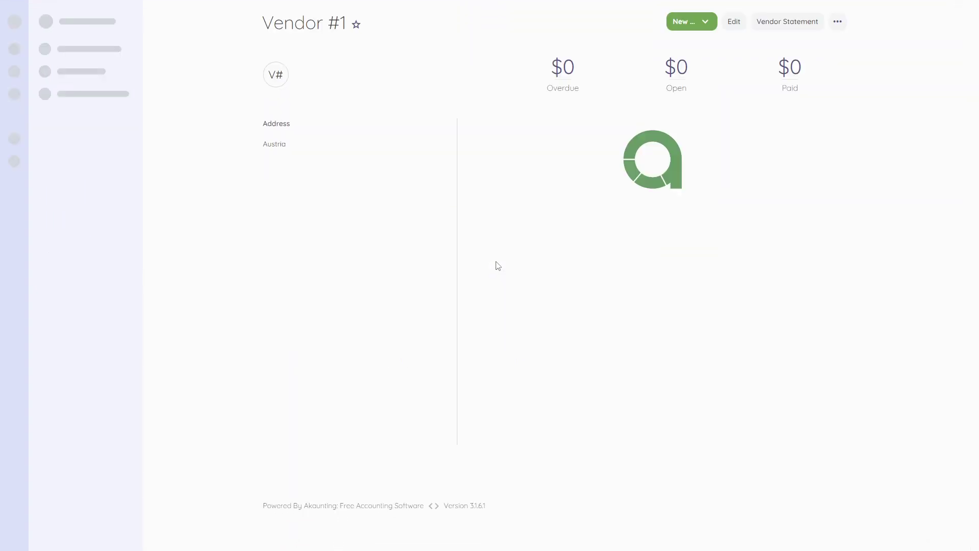
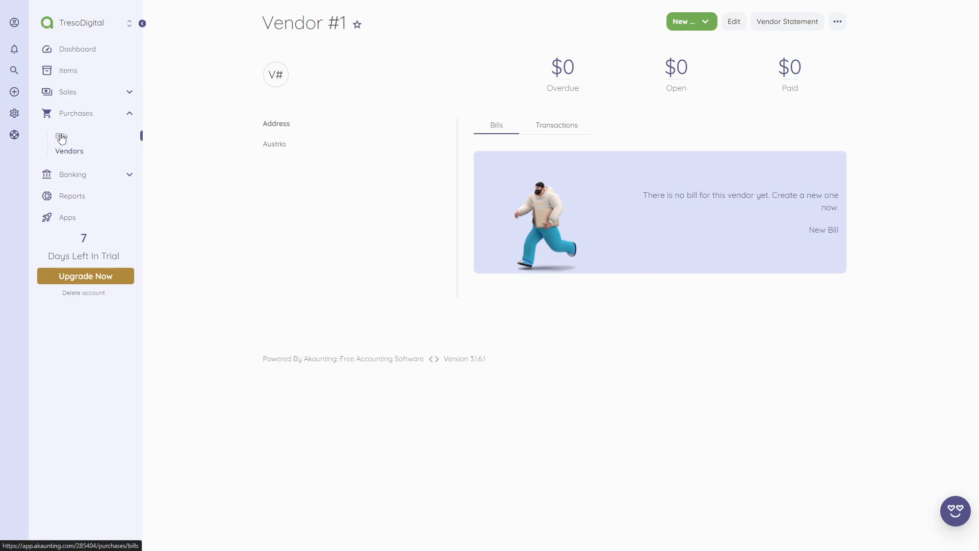
- Go to the Bills list under Purchases
left_click(61, 135)
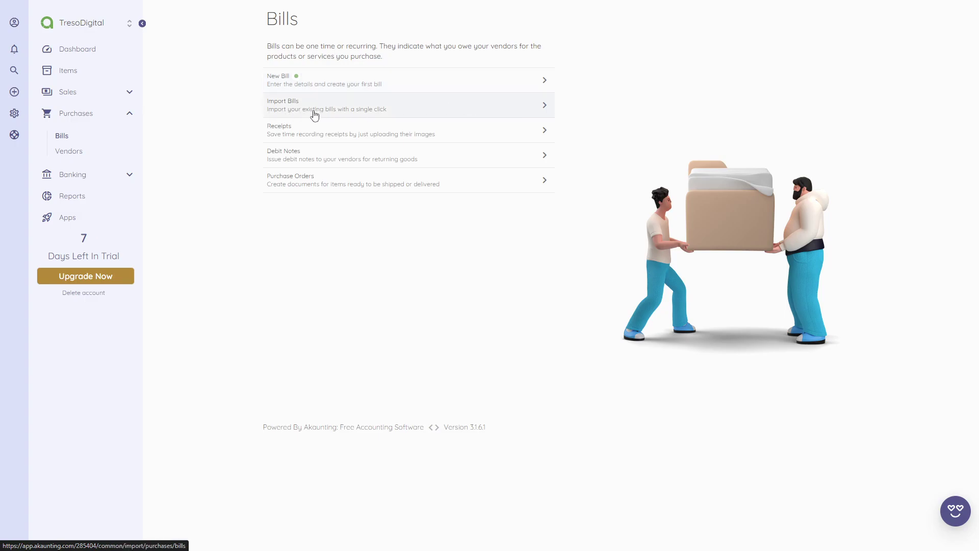
- Start a new bill with Vendor #1 as the vendor
left_click(396, 84)
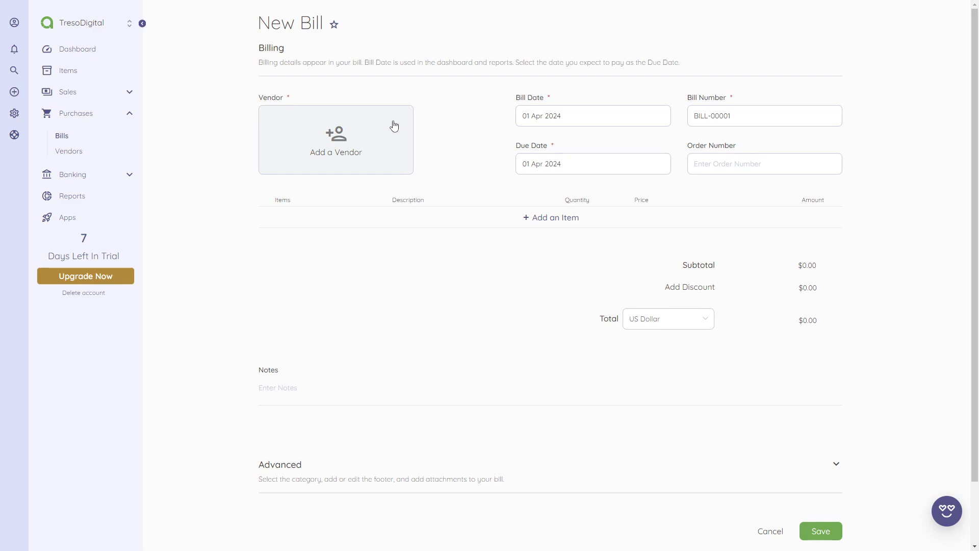
left_click(347, 141)
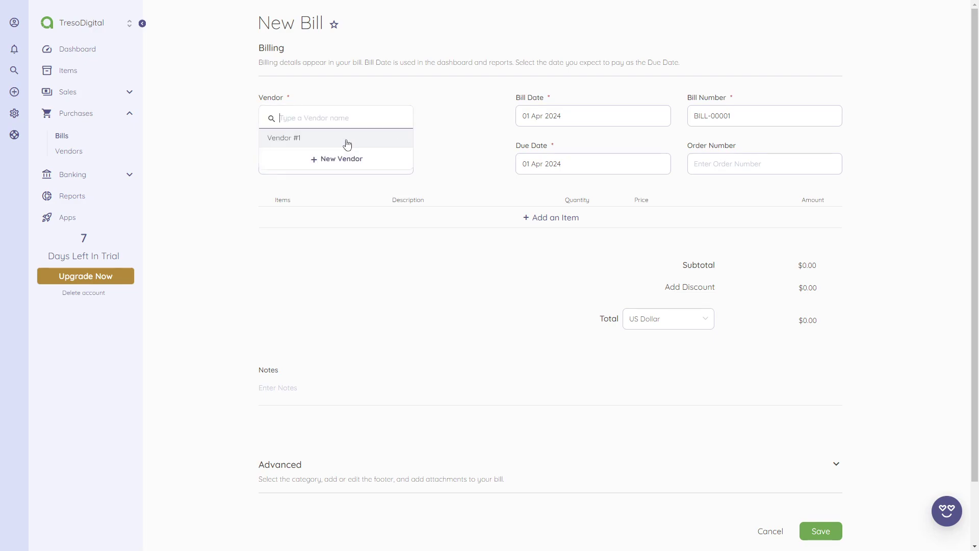
left_click(277, 138)
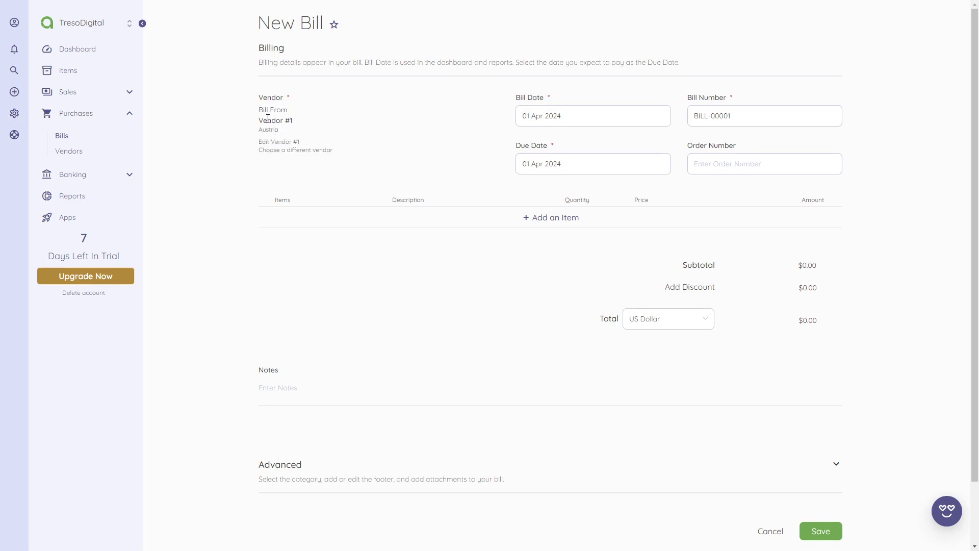
left_click_drag(268, 118, 313, 130)
left_click(357, 126)
- Set the bill date to 02 Apr 2024 and the due date to 06 Apr 2024
left_click(574, 117)
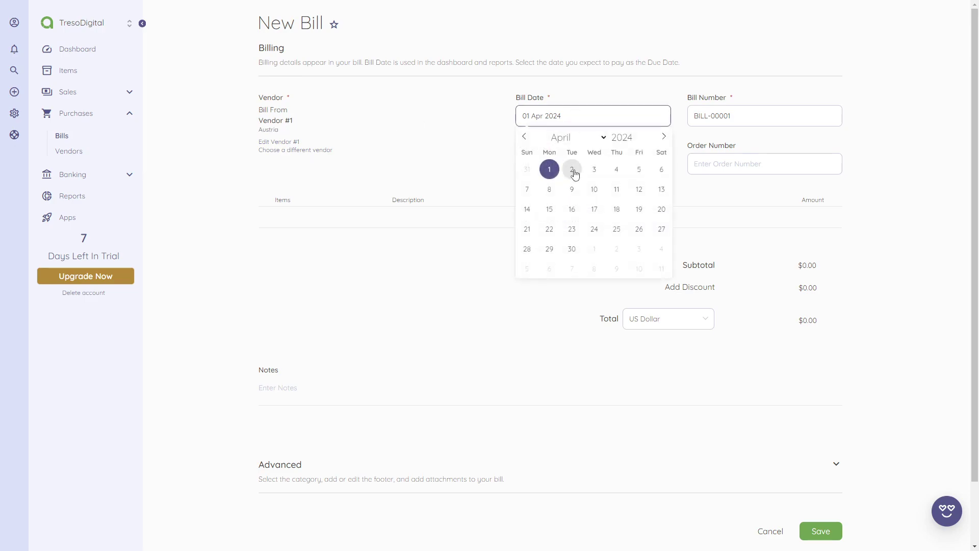
left_click(574, 171)
left_click(737, 120)
left_click(566, 174)
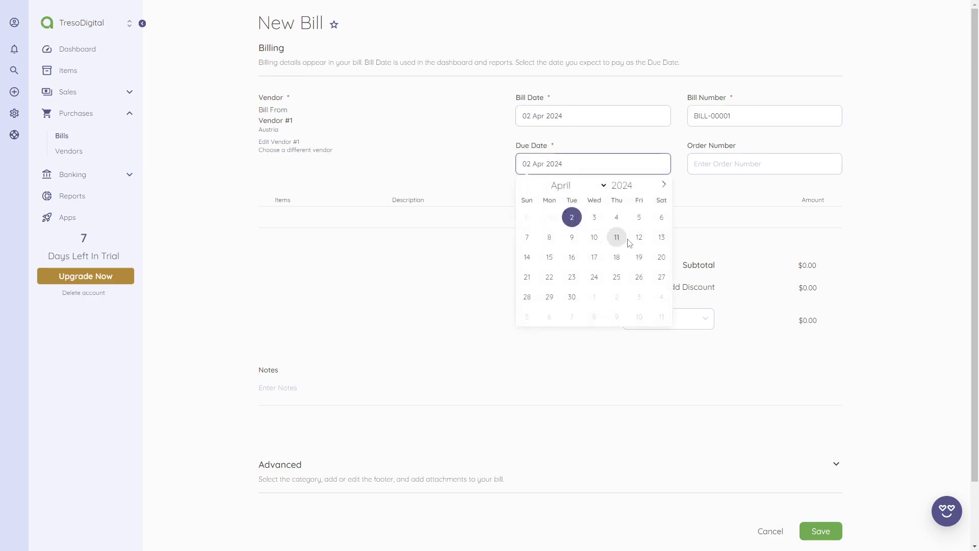
left_click(656, 216)
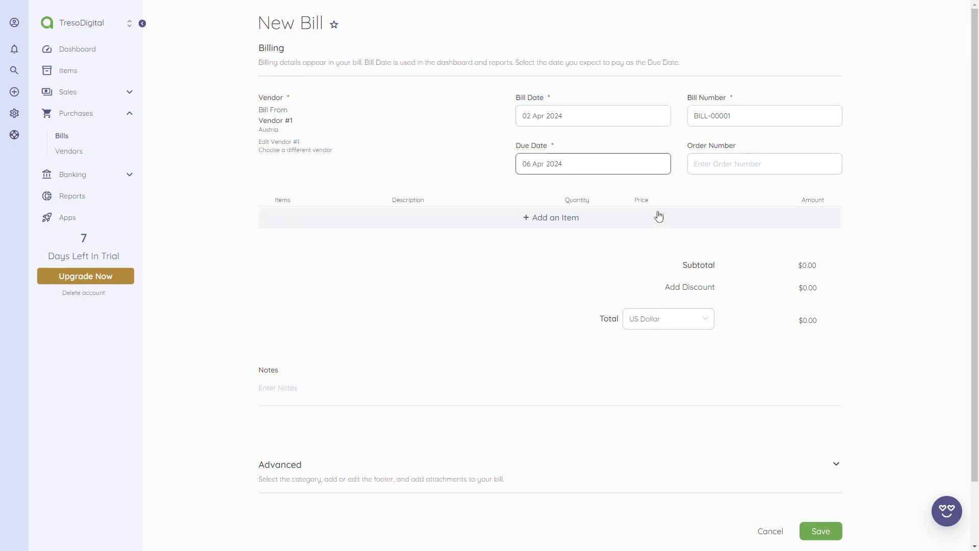
- Enter order number 11, clear it again, and add an item line
left_click(736, 164)
type("1111")
double_click(698, 164)
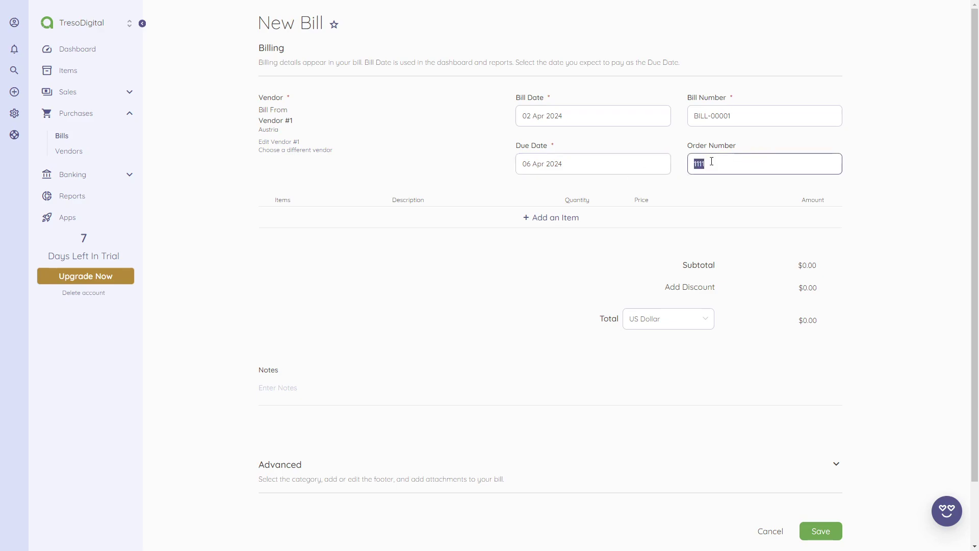
mouse_move(699, 164)
left_mouse_down()
mouse_move(724, 152)
mouse_move(700, 175)
left_mouse_up()
key("BackSpace")
left_click(343, 164)
left_click(550, 218)
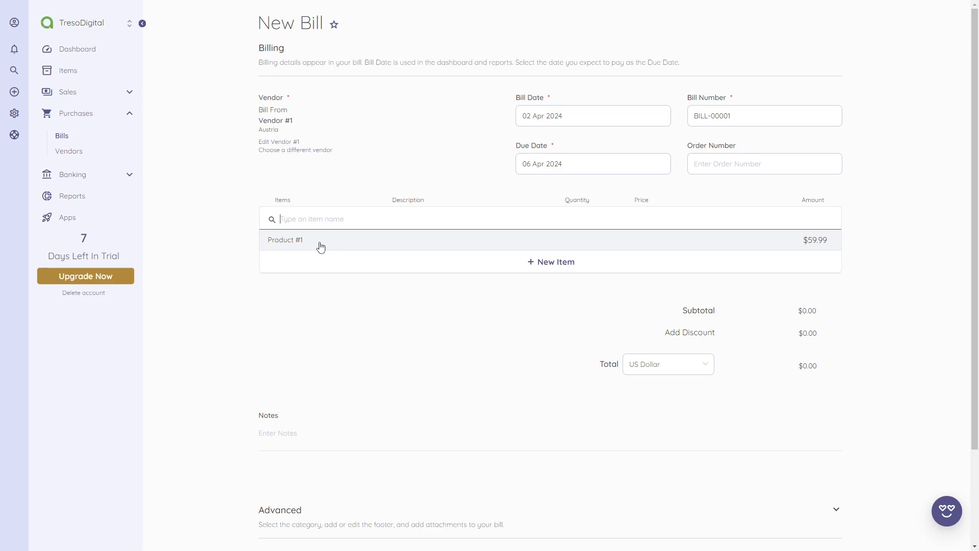
- Add Product #1 to the bill with quantity 2 at $59.99
left_click(321, 247)
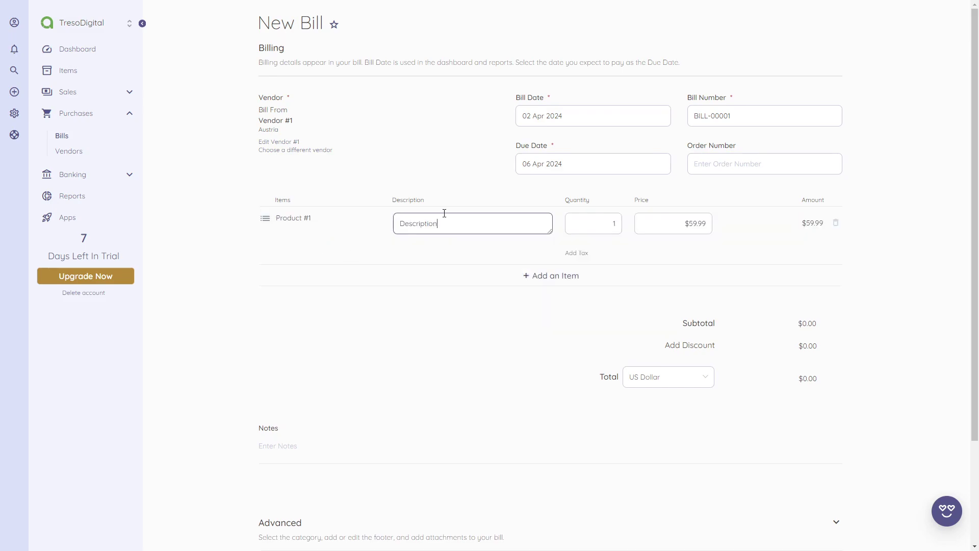
left_click(688, 222)
left_click(622, 226)
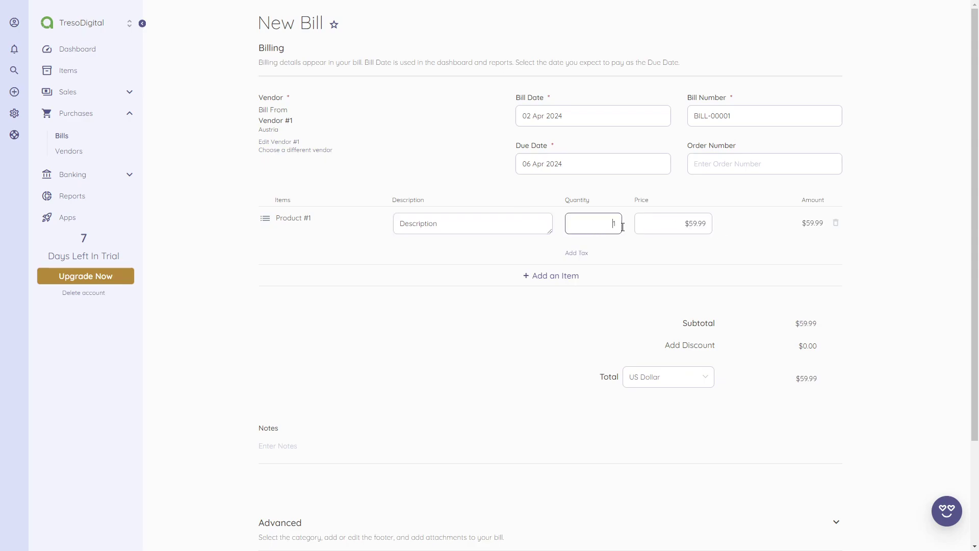
type("2")
key("Tab")
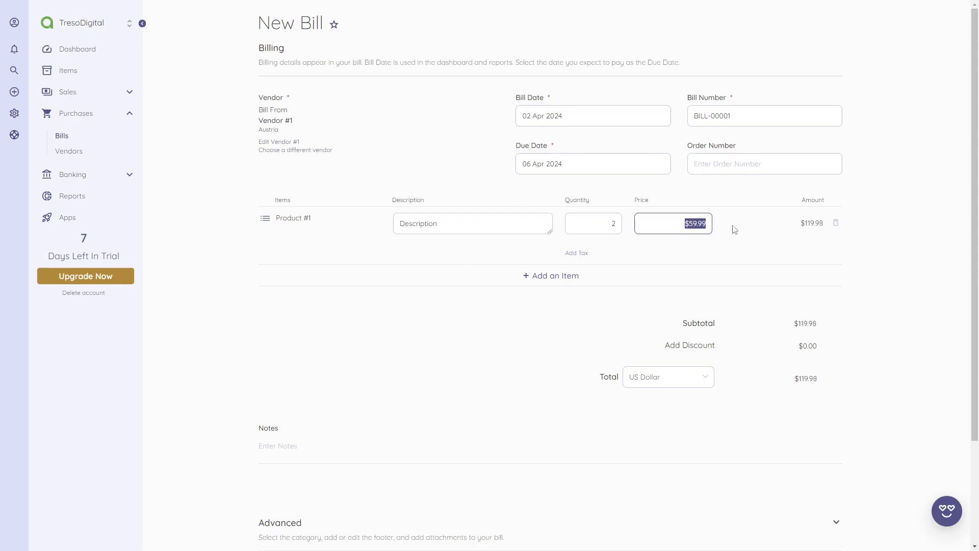
left_click(452, 199)
scroll(702, 244, "down", 3)
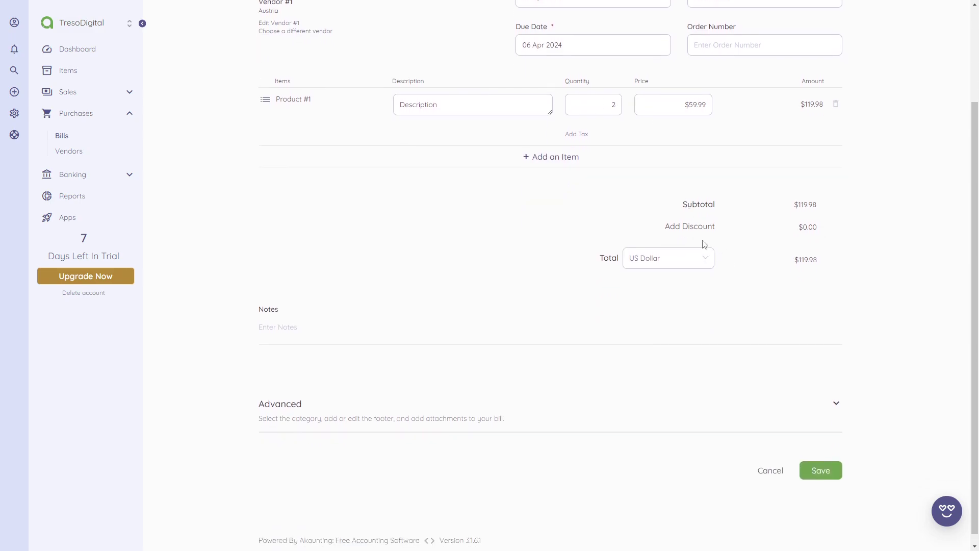
- Add and remove a discount, keep category Other under Advanced, and save the bill
left_click(702, 226)
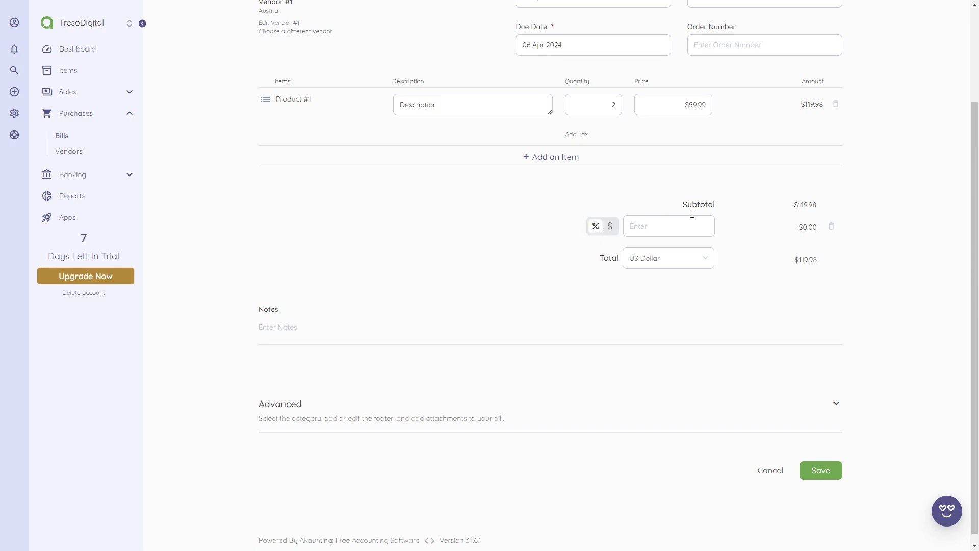
left_click(831, 226)
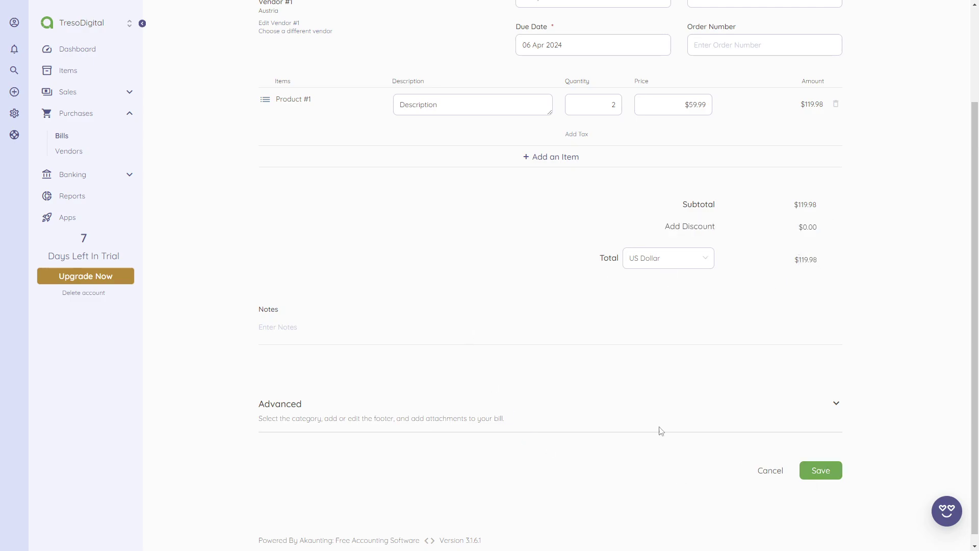
left_click(837, 404)
scroll(485, 306, "down", 3)
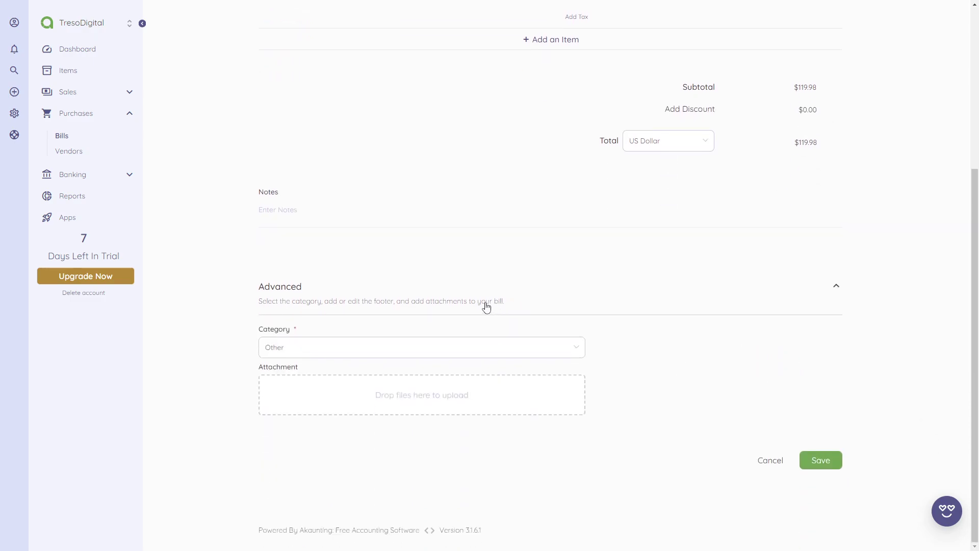
left_click(296, 351)
left_click(282, 377)
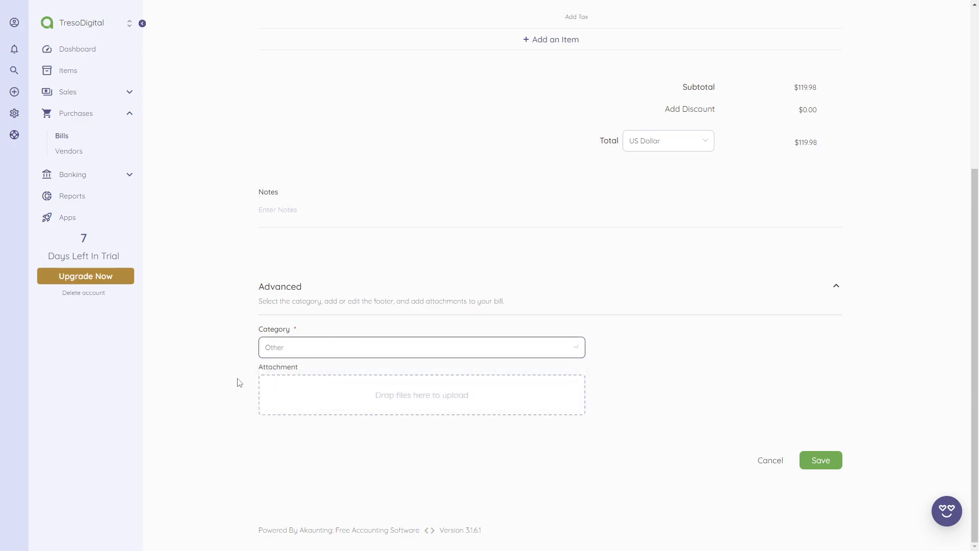
left_click(826, 461)
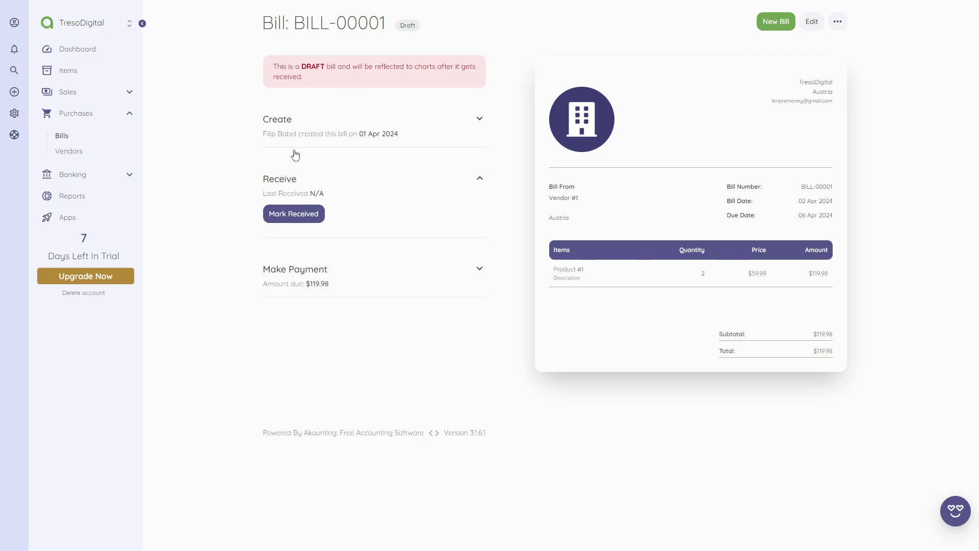
- Mark BILL-00001 as received and check its $119.98 open total in the Bills list
left_click(294, 216)
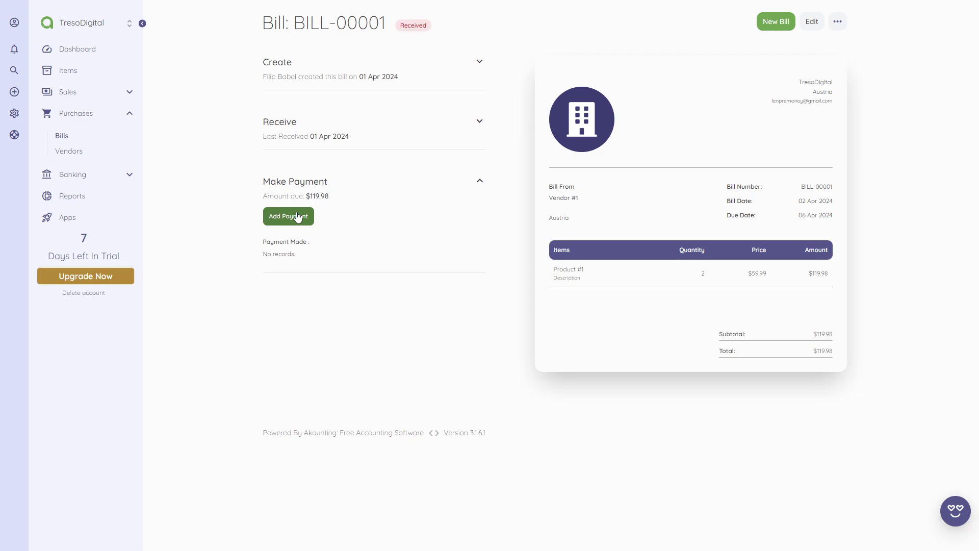
left_click(57, 136)
left_click_drag(538, 57, 589, 76)
left_click(592, 77)
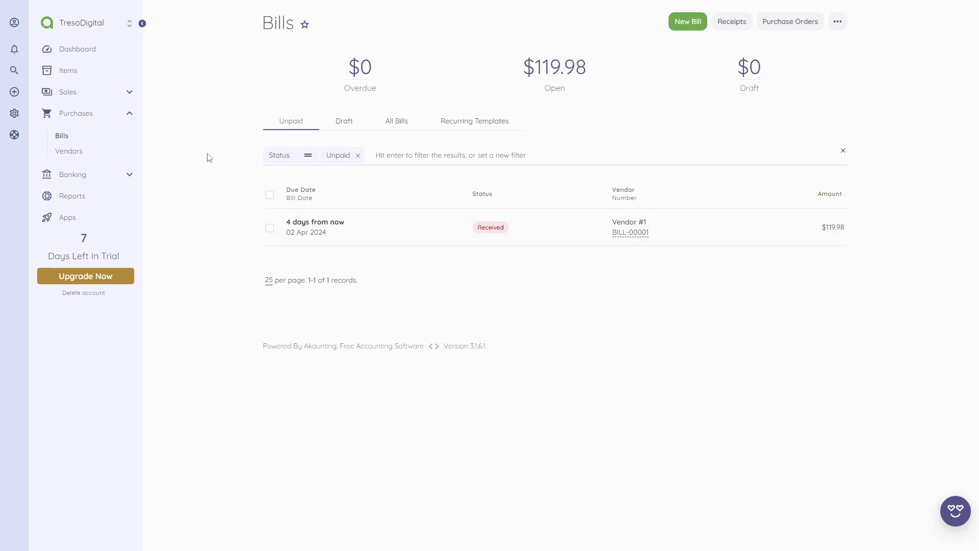
- View Banking > Accounts and start a new account, switching its type to Credit Card
left_click(122, 120)
left_click(127, 135)
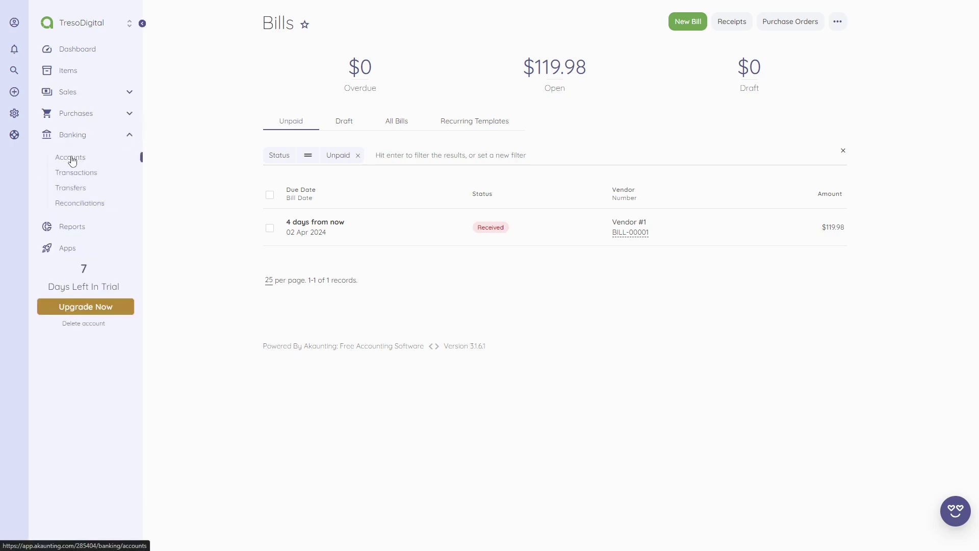
left_click(72, 161)
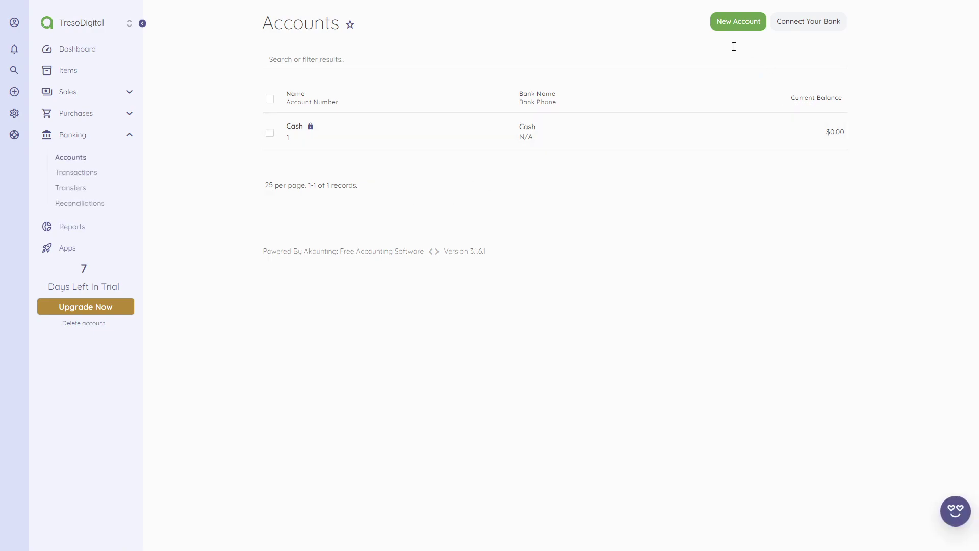
left_click(739, 24)
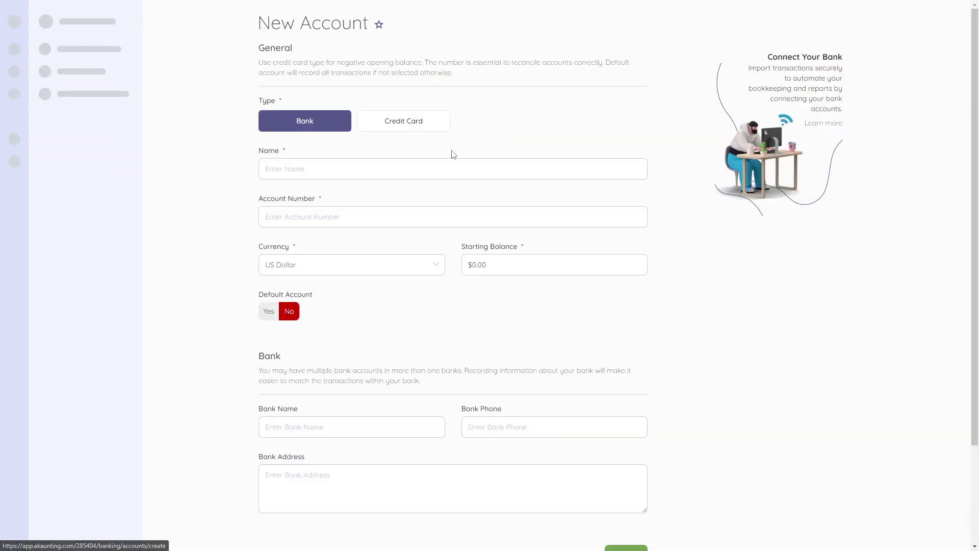
scroll(303, 212, "down", 3)
scroll(242, 396, "up", 3)
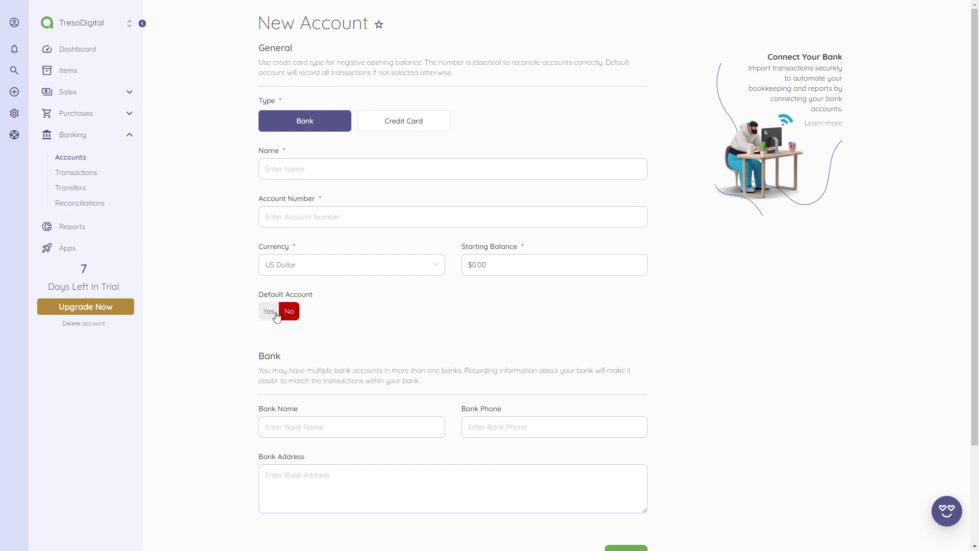
left_click(393, 131)
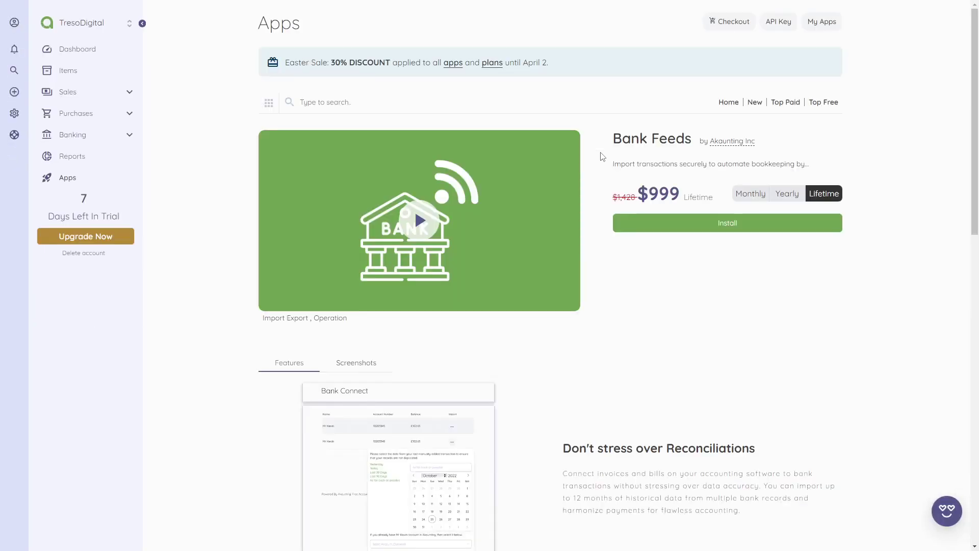
- Compare the Bank Feeds app's monthly, yearly and lifetime prices
left_click_drag(613, 164, 802, 159)
left_click(714, 203)
left_click(752, 193)
left_click(787, 193)
left_click(823, 194)
scroll(581, 240, "down", 5)
scroll(571, 263, "up", 5)
left_click(751, 193)
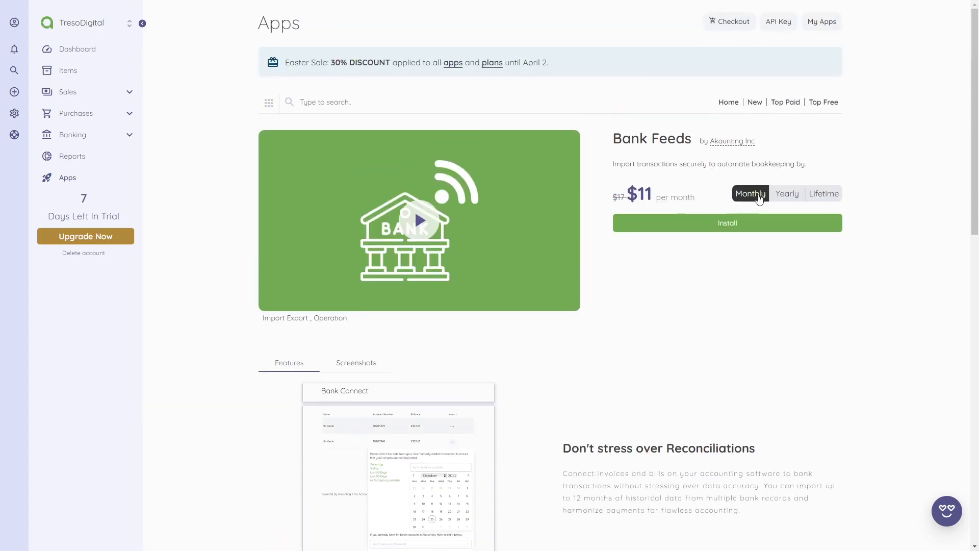
left_click(787, 193)
left_click(751, 193)
left_click(787, 193)
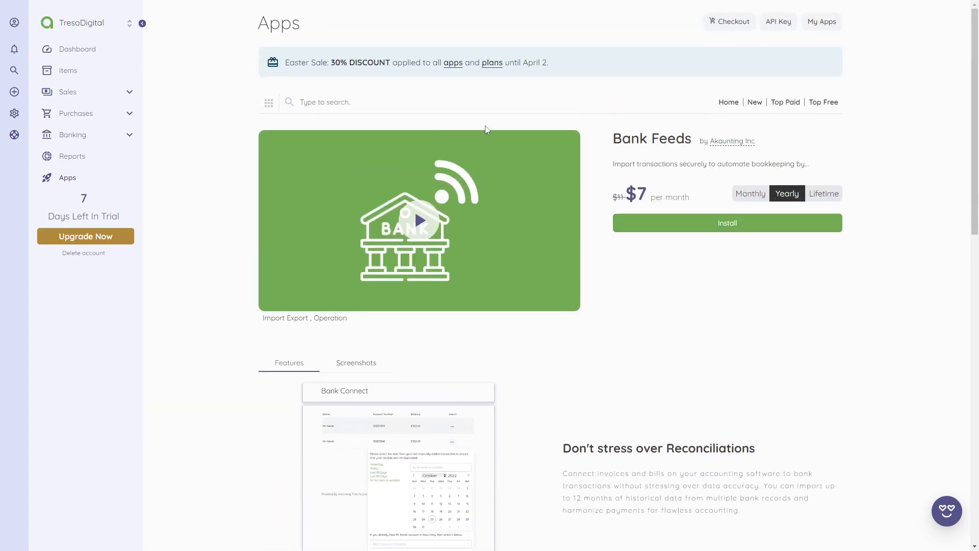
- Navigate via Banking > Accounts to the empty Transactions page
left_click(118, 117)
left_click(86, 175)
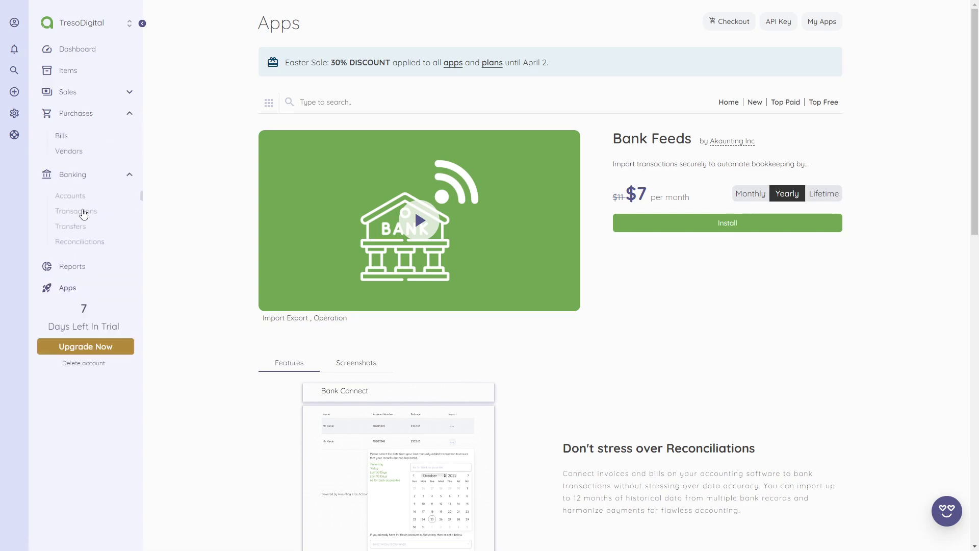
left_click(77, 197)
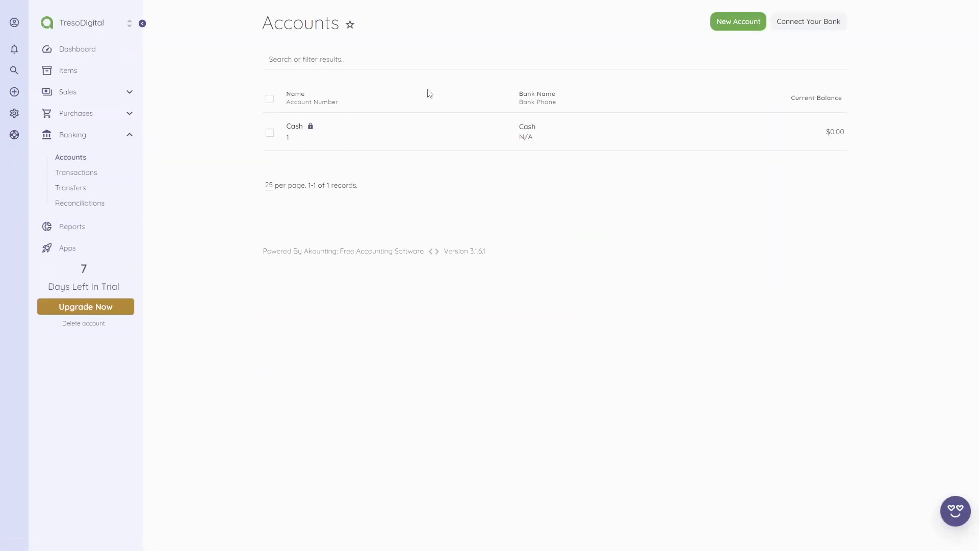
left_click(72, 173)
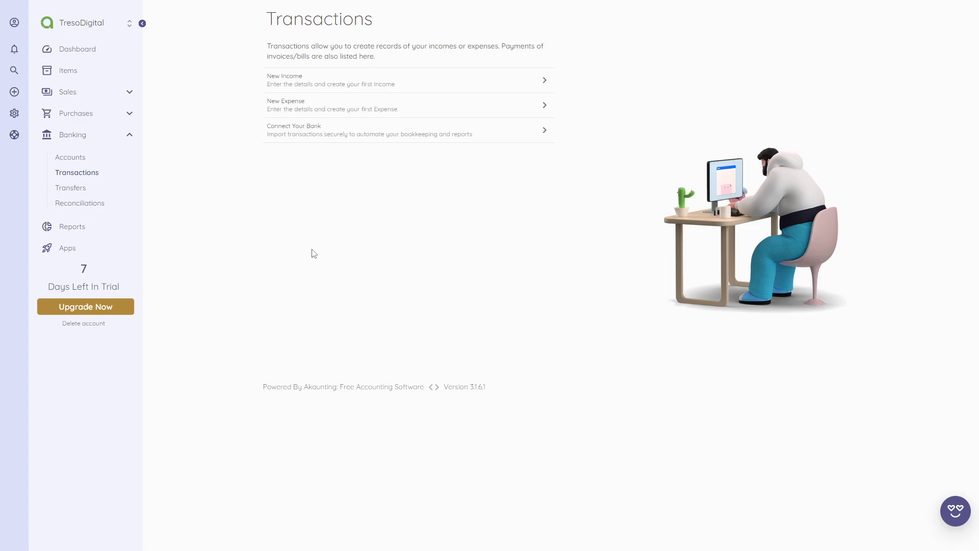
left_click(522, 86)
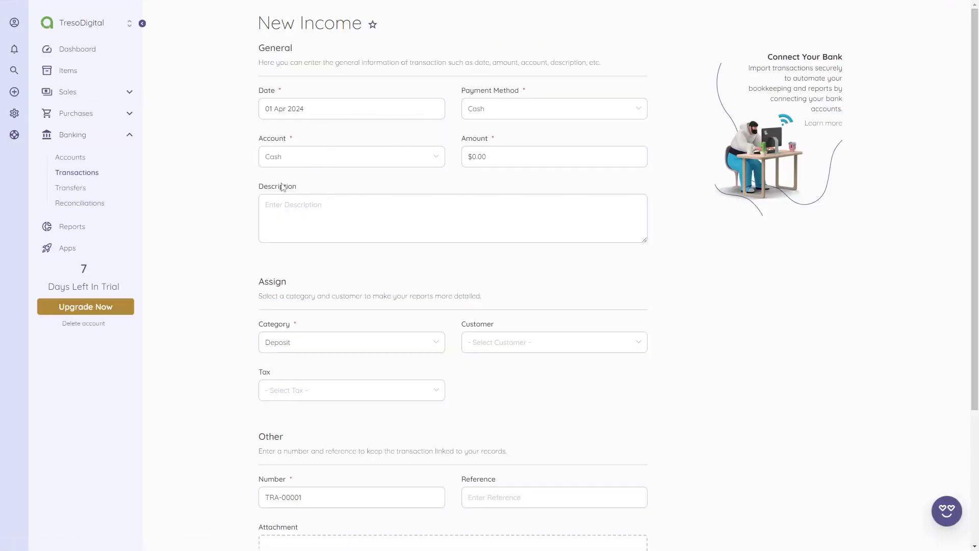
- Keep Cash as the income account and set the payment method to Bank Transfer
left_click(313, 158)
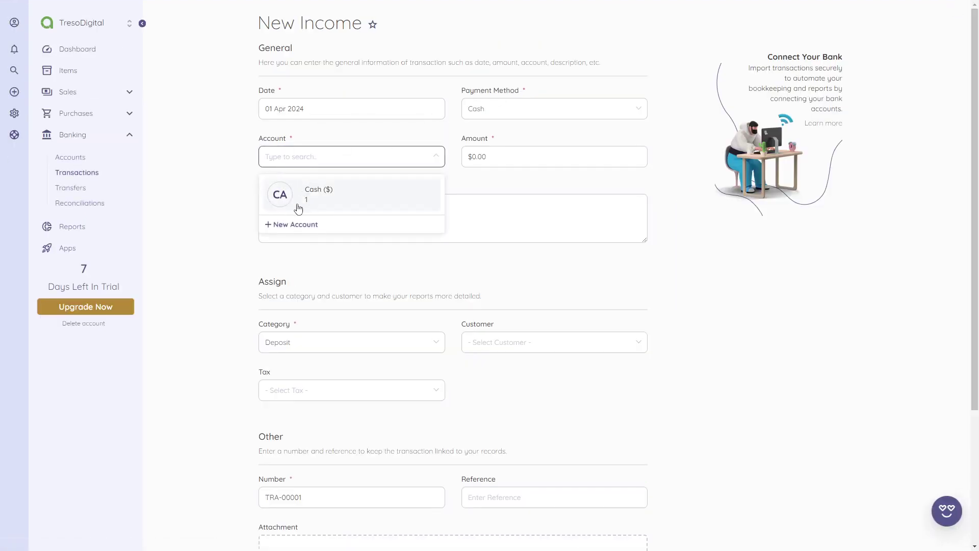
left_click(298, 207)
left_click(477, 107)
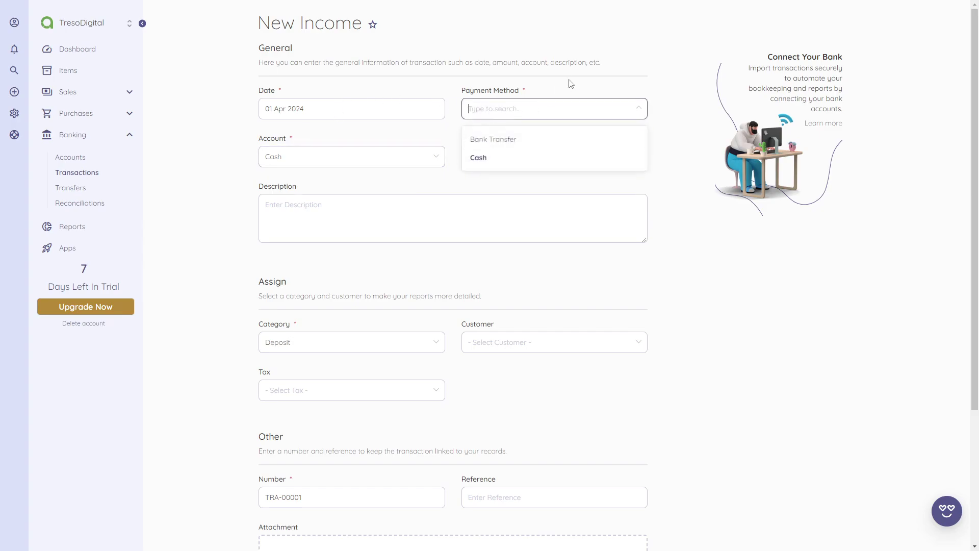
left_click(489, 157)
left_click(493, 118)
left_click(485, 136)
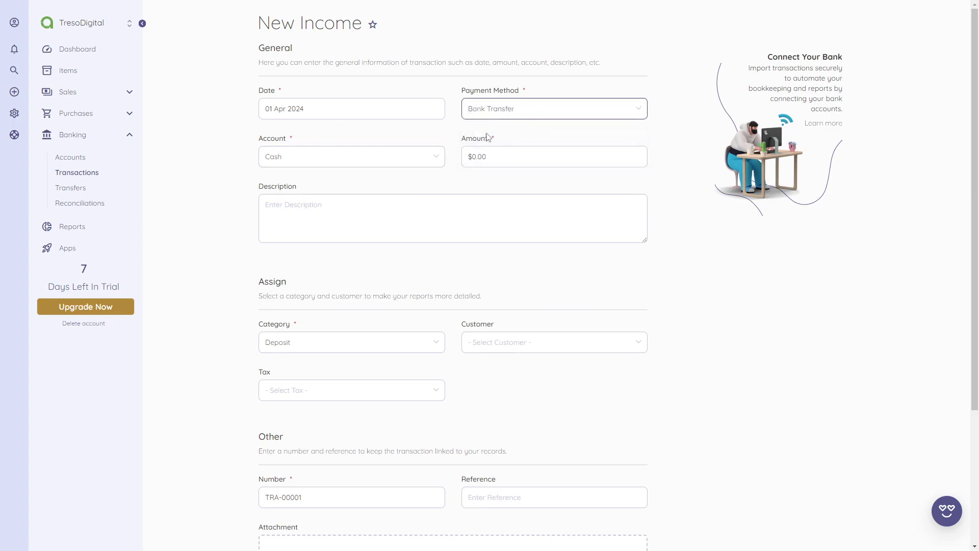
left_click(316, 158)
left_click(313, 203)
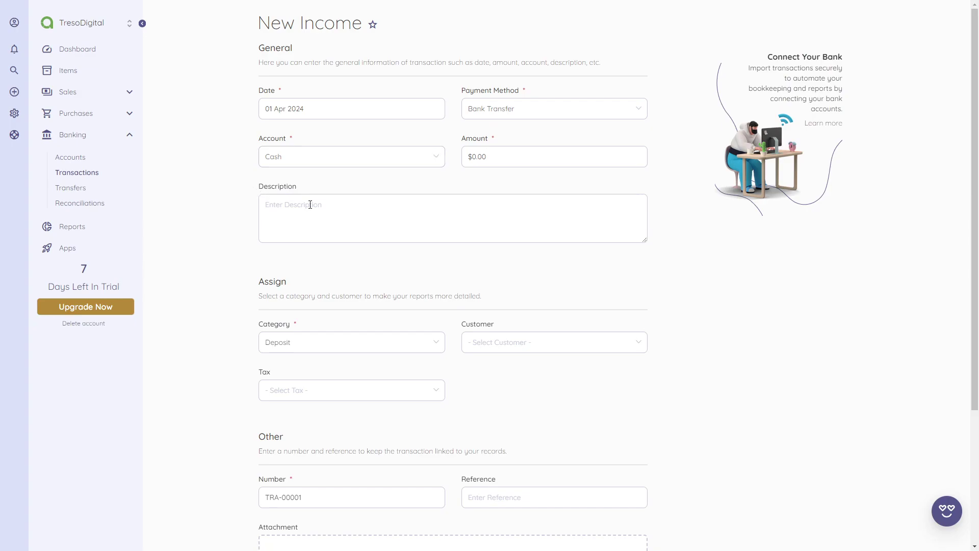
scroll(304, 239, "down", 3)
- Assign the existing customer and settle on Sales as the income category
left_click(298, 232)
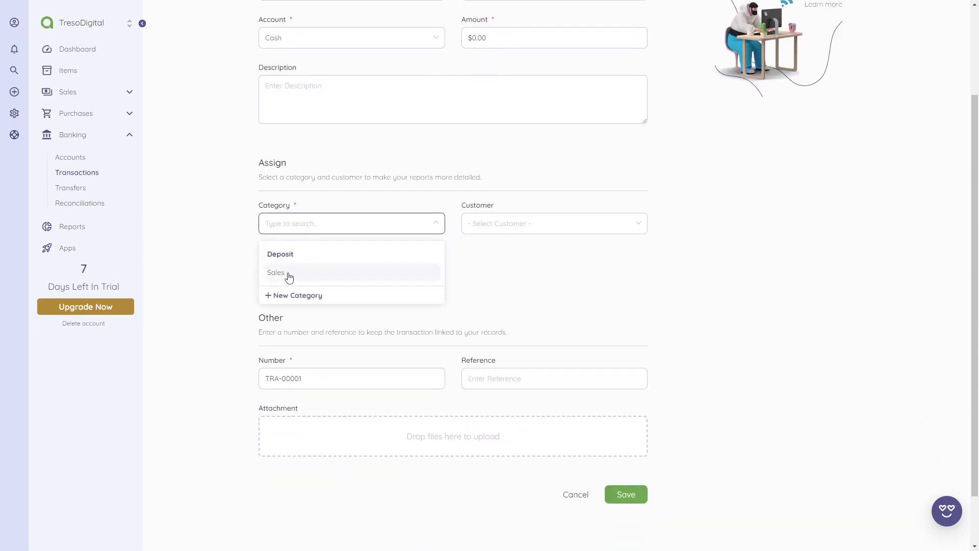
left_click(287, 274)
left_click(504, 228)
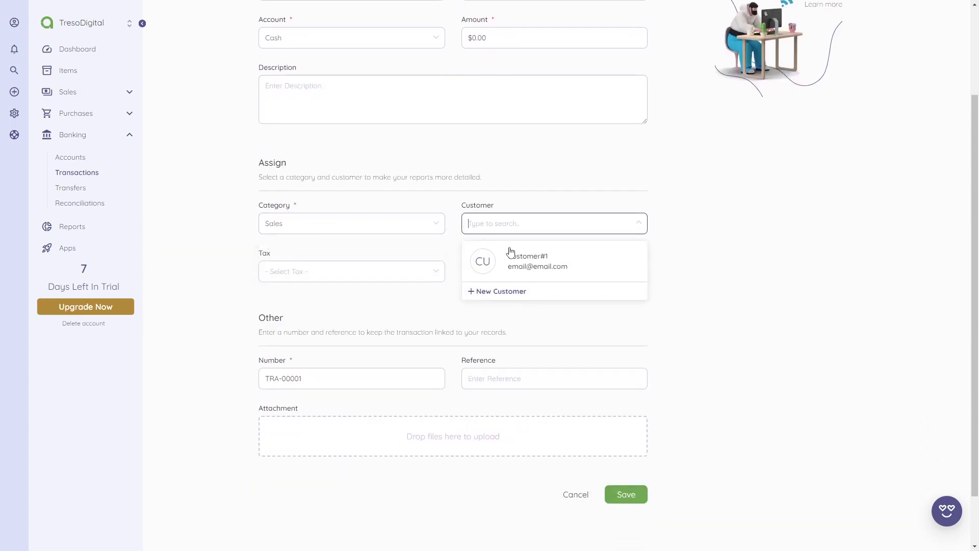
left_click(509, 258)
left_click(311, 229)
left_click(286, 255)
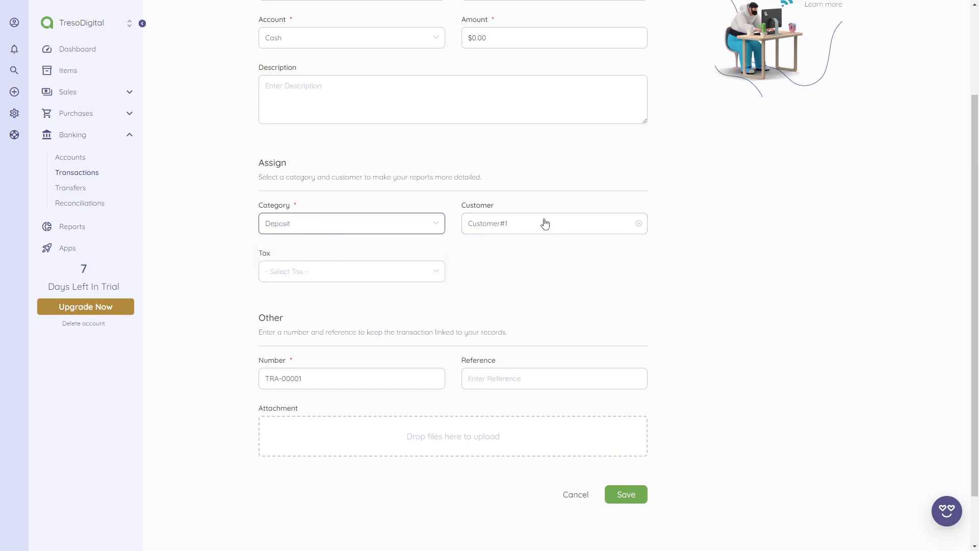
left_click(544, 224)
left_click(522, 269)
left_click(314, 228)
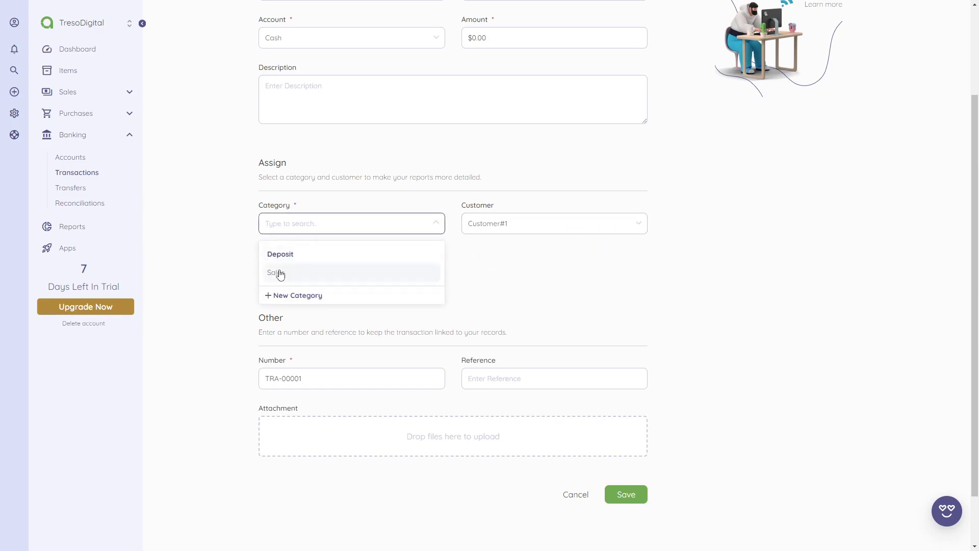
left_click(280, 274)
- Check the empty tax list and save the income transaction
left_click(310, 279)
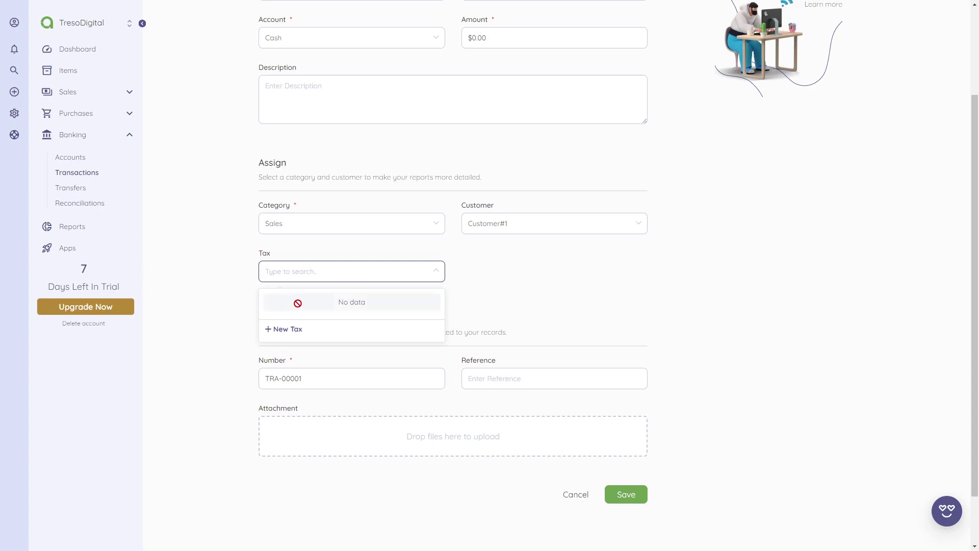
left_click(270, 307)
scroll(327, 335, "down", 2)
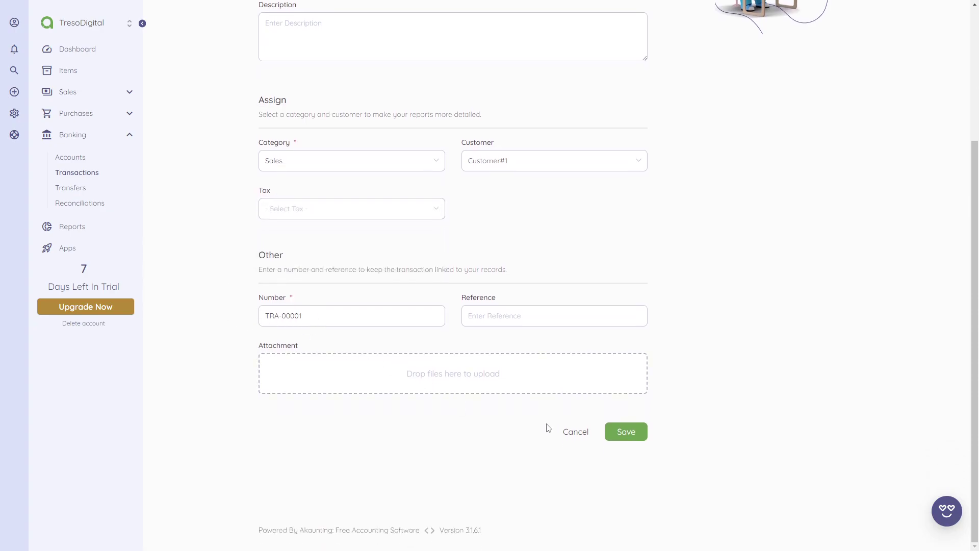
left_click(626, 433)
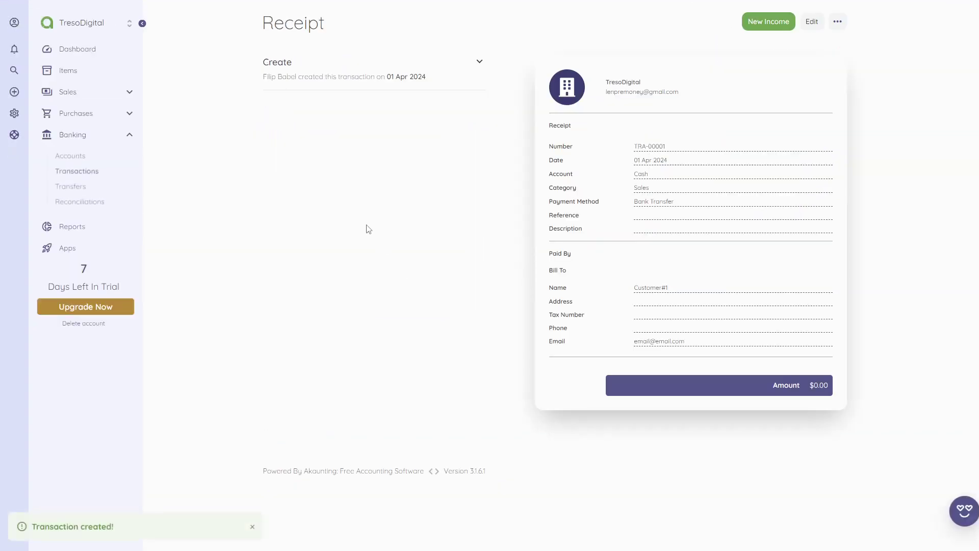
- Review the receipt, then the Transactions, Transfers and Reconciliations pages and Reports overview
left_click_drag(532, 147, 765, 251)
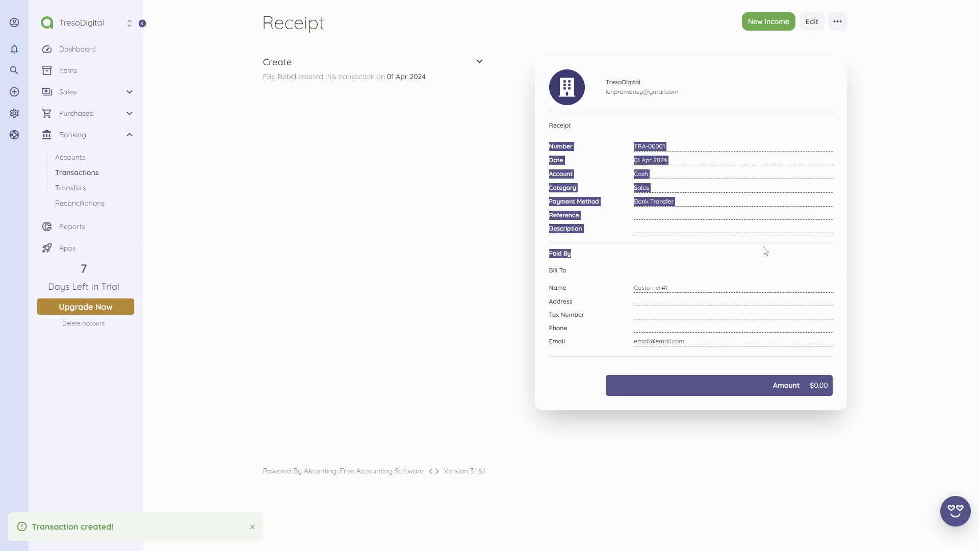
left_click(64, 175)
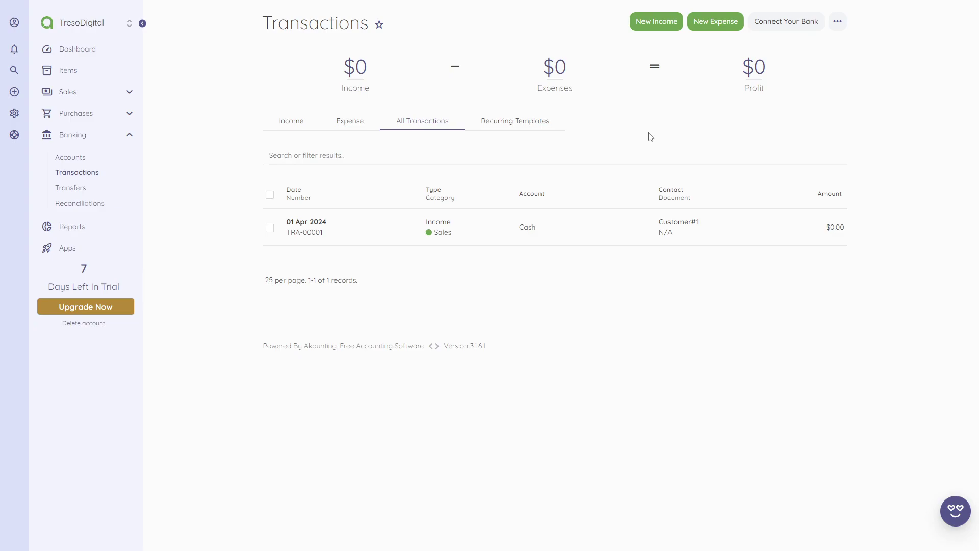
left_click(78, 189)
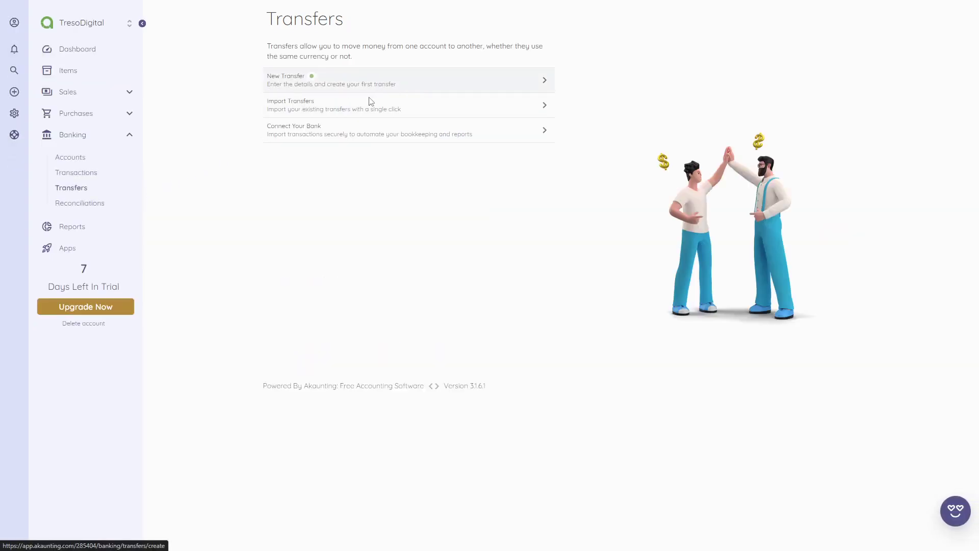
left_click(68, 204)
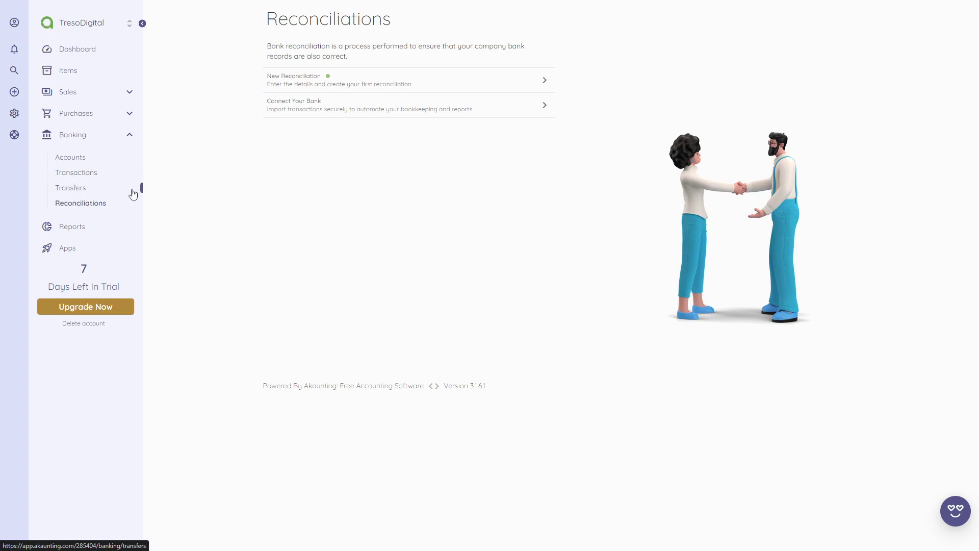
left_click(63, 232)
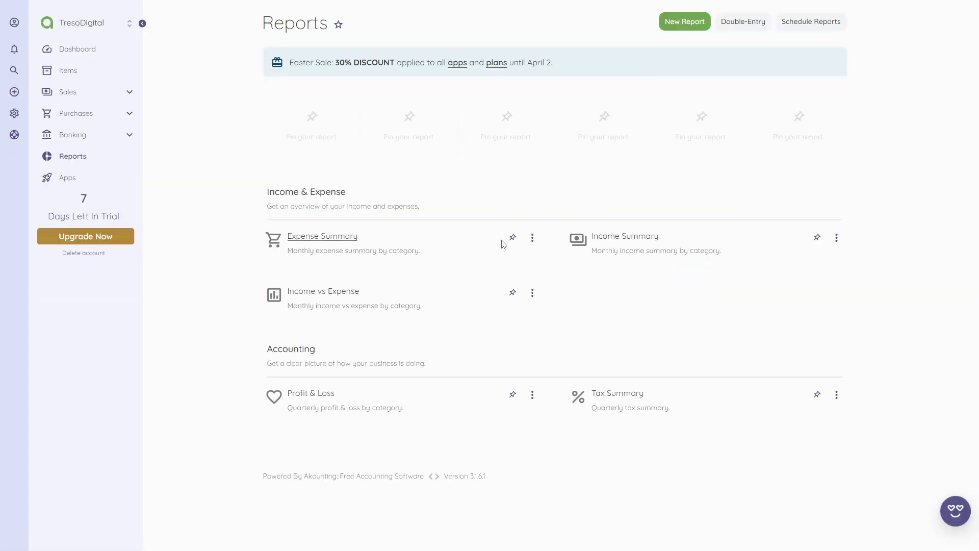
- Start a new custom report, browse its report types, and abandon it
left_click(678, 27)
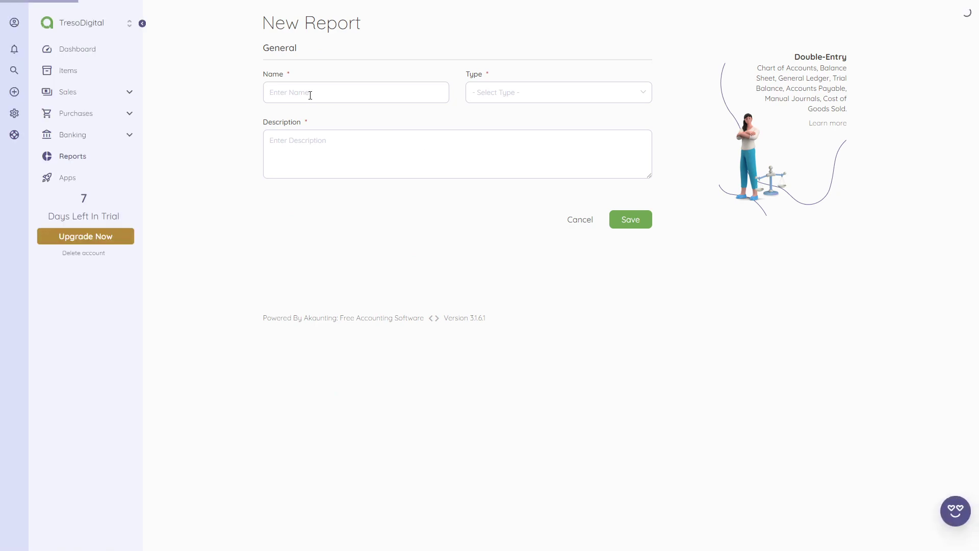
left_click(510, 97)
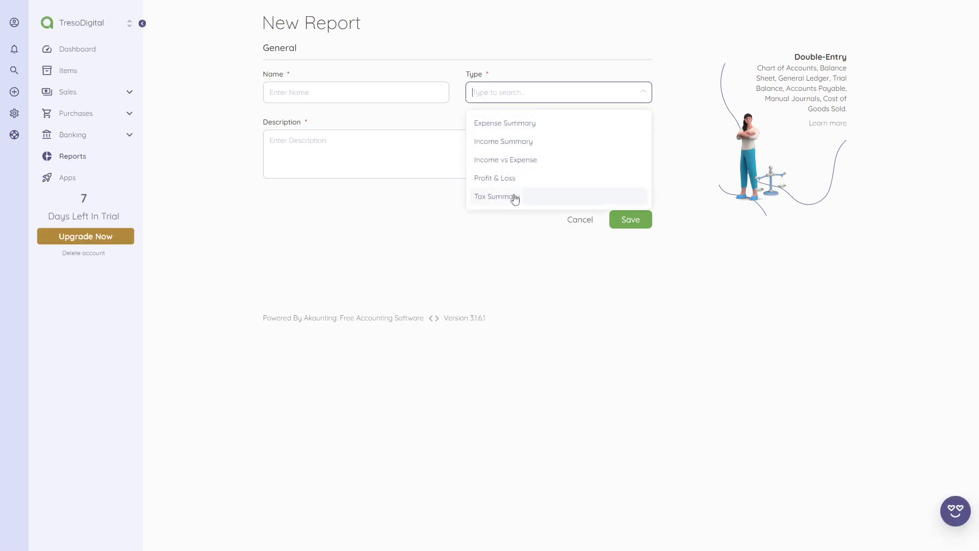
left_click(320, 146)
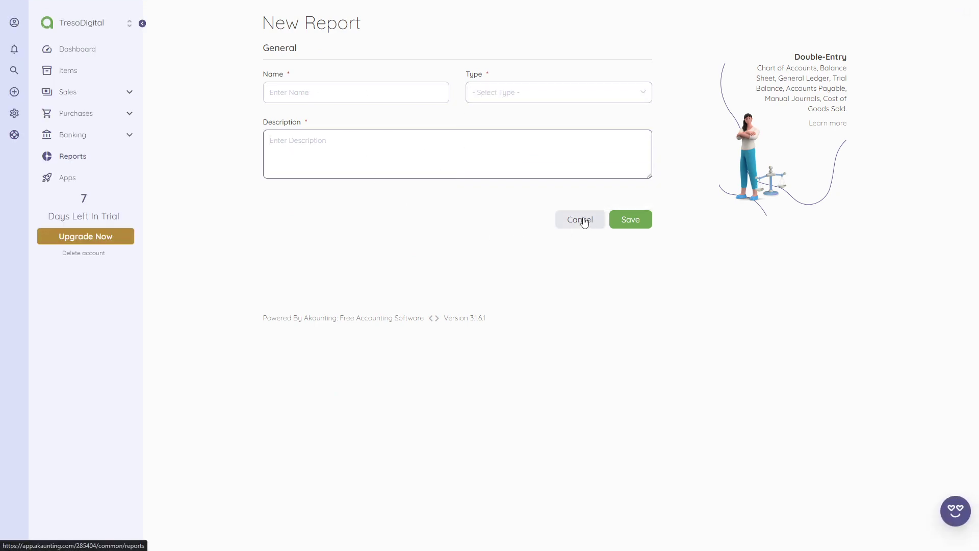
left_click(532, 99)
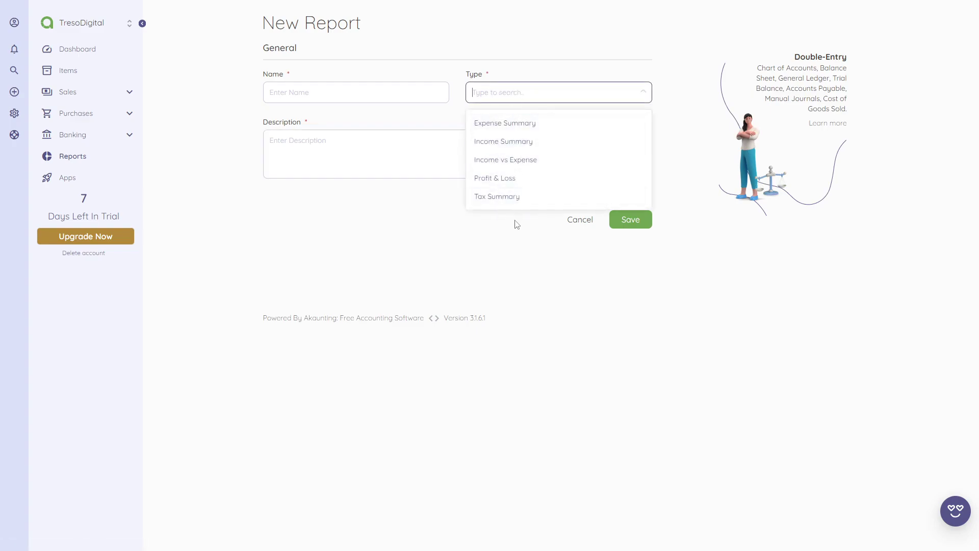
left_click(580, 219)
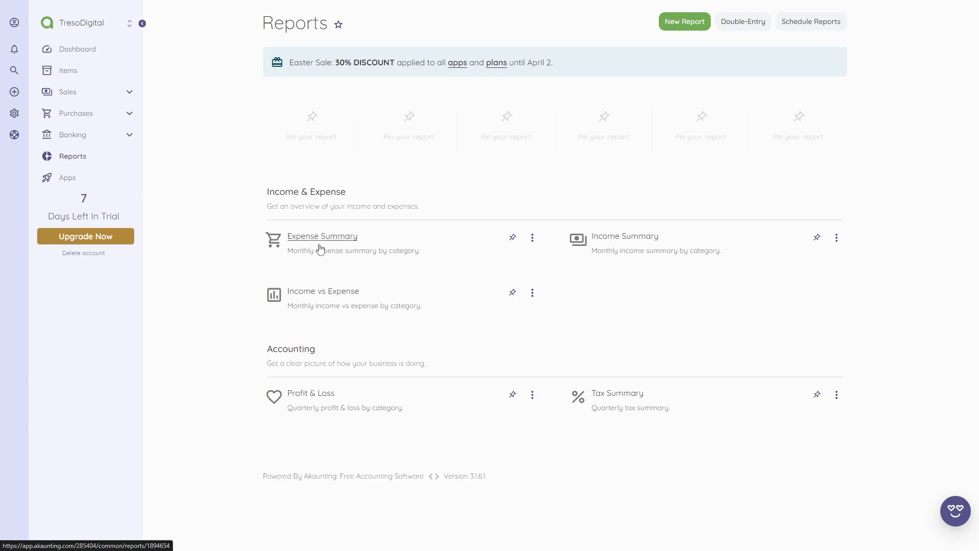
- View the Income vs Expense, Expense Summary and Income Summary reports in turn
left_click(311, 296)
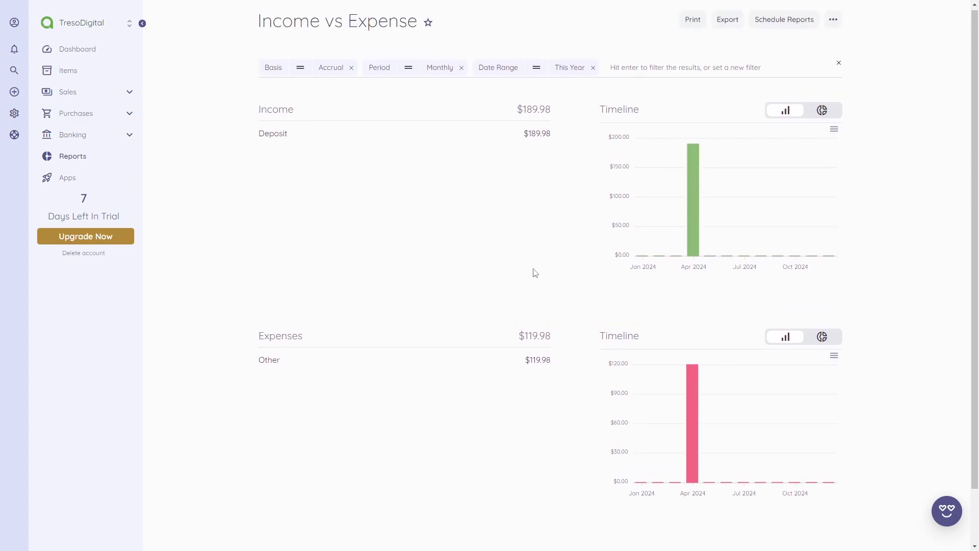
left_click(77, 156)
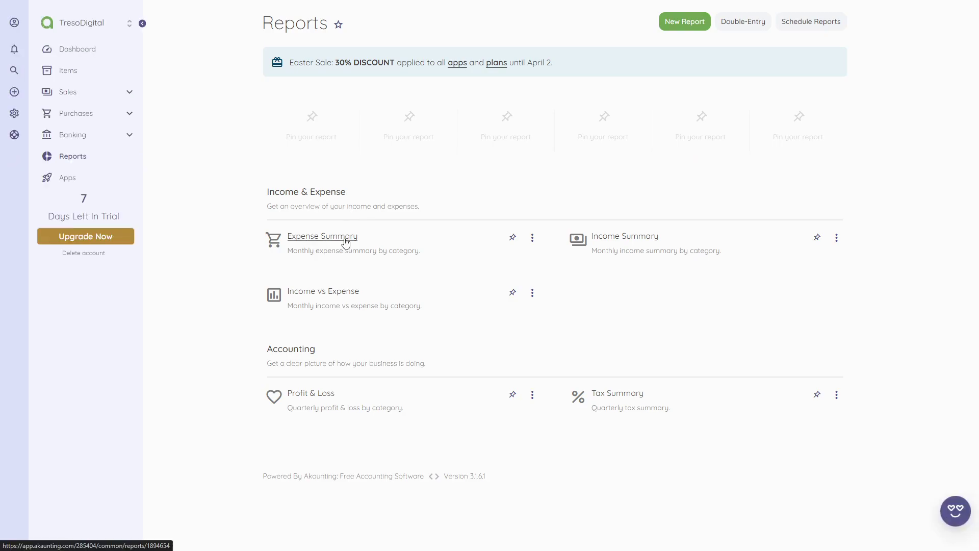
left_click(323, 244)
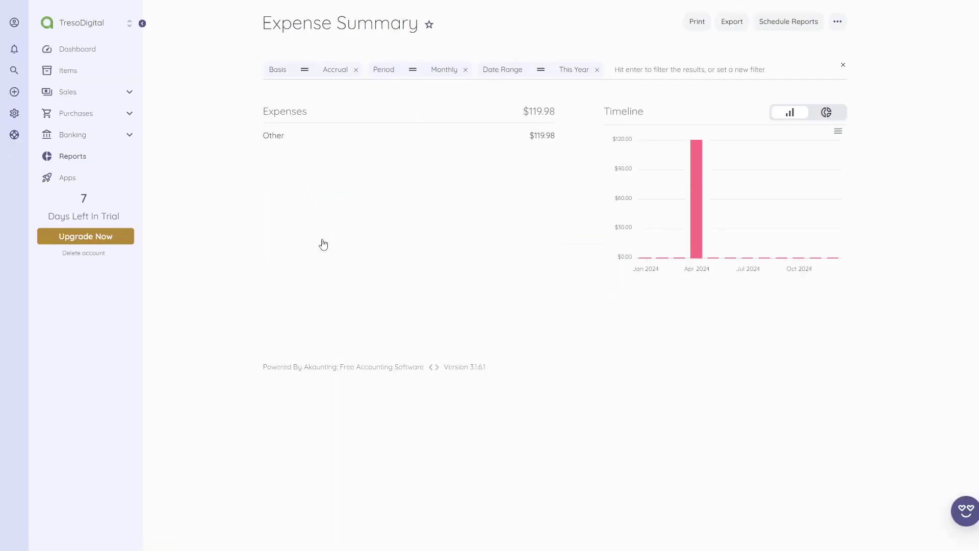
left_click_drag(280, 23, 375, 23)
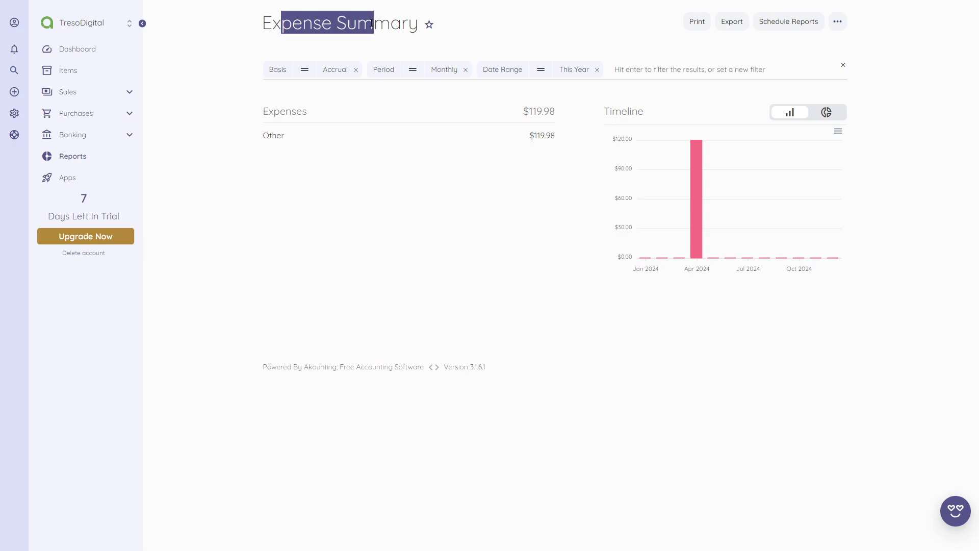
left_click(74, 156)
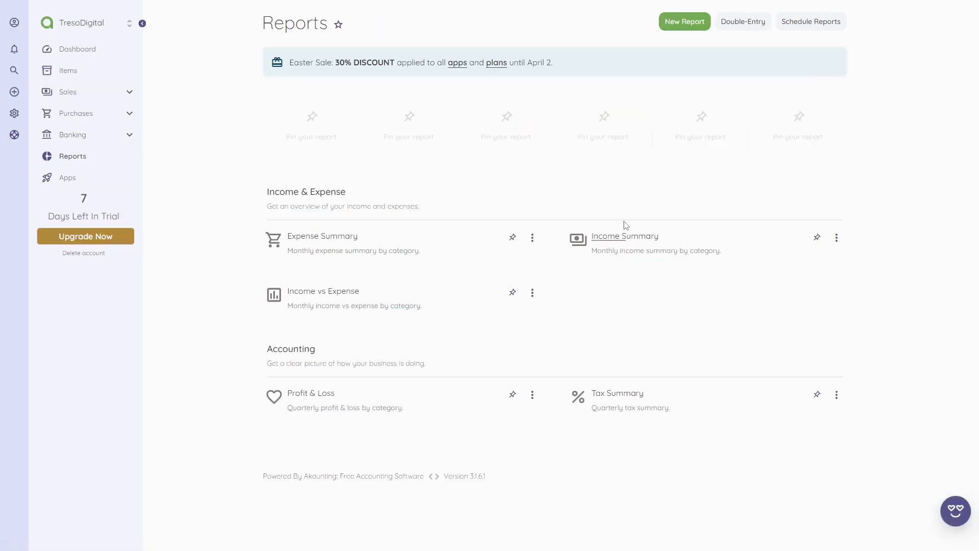
left_click(623, 237)
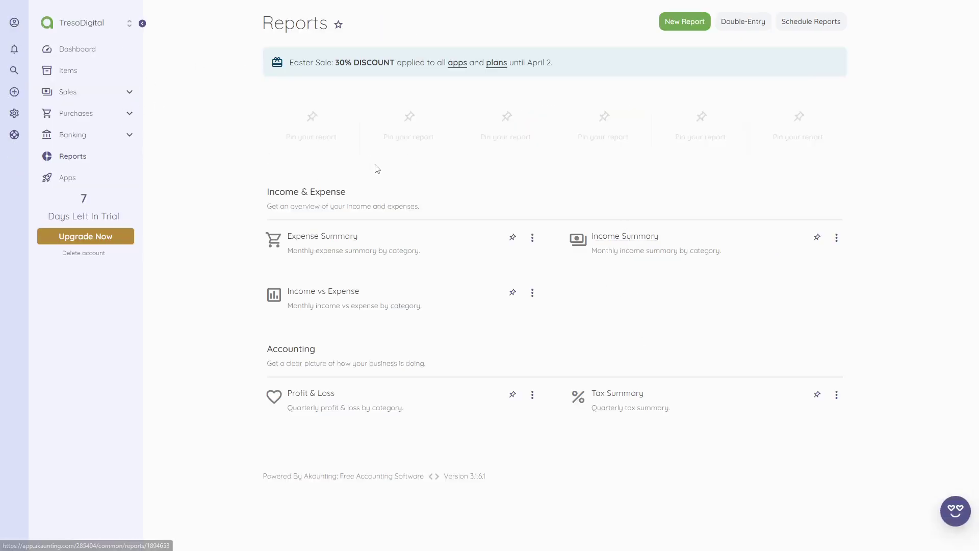
left_click(77, 157)
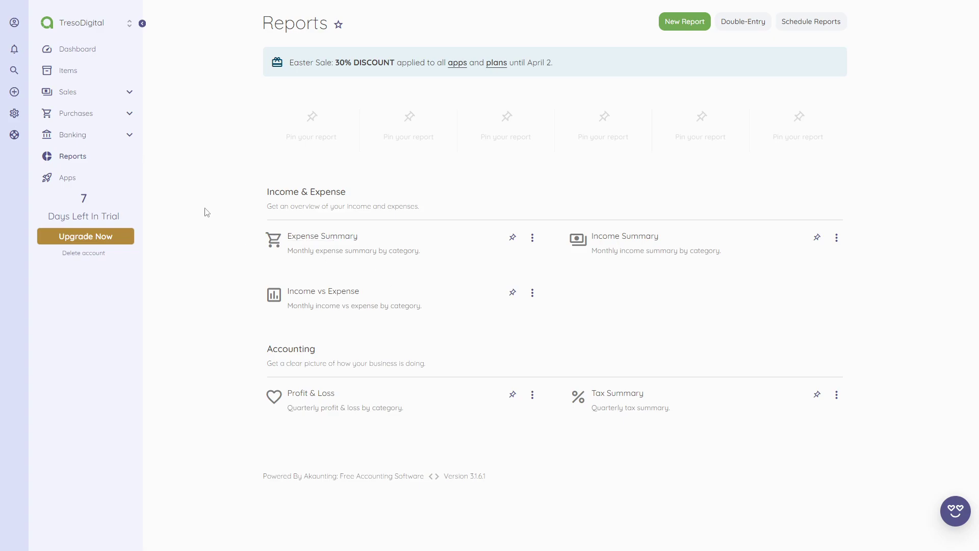
left_click(84, 181)
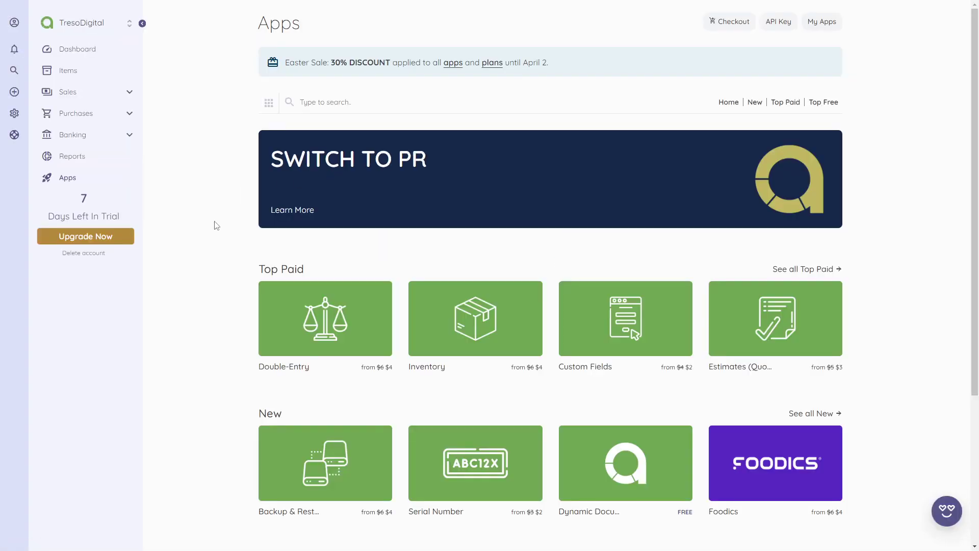
- Browse the app store and read the free Employees app's details
scroll(228, 230, "down", 2)
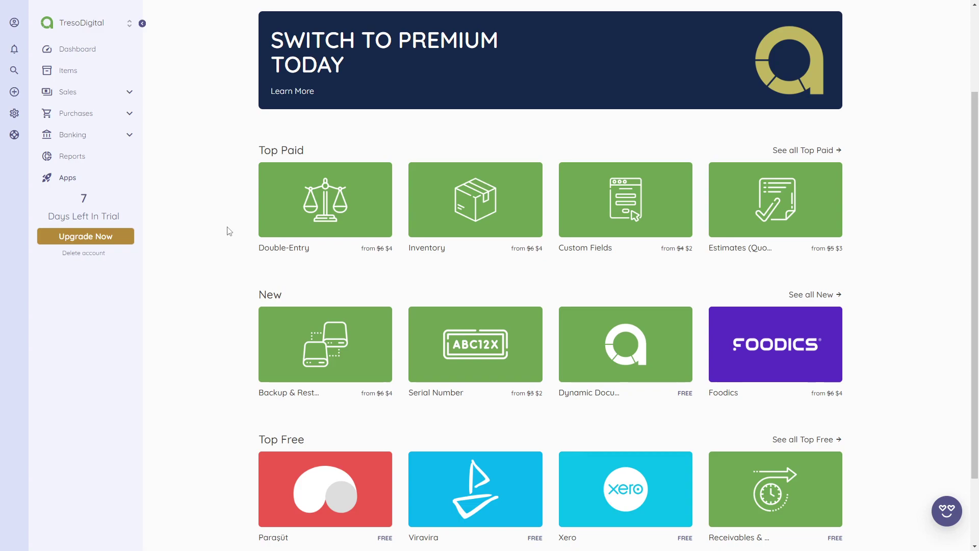
scroll(229, 231, "up", 2)
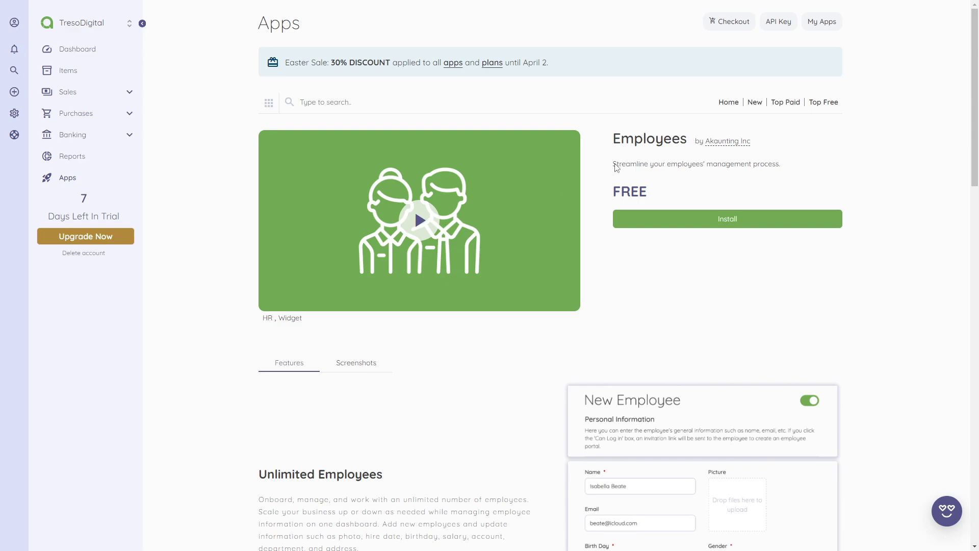
left_click_drag(615, 164, 782, 166)
left_click(782, 167)
scroll(391, 203, "down", 5)
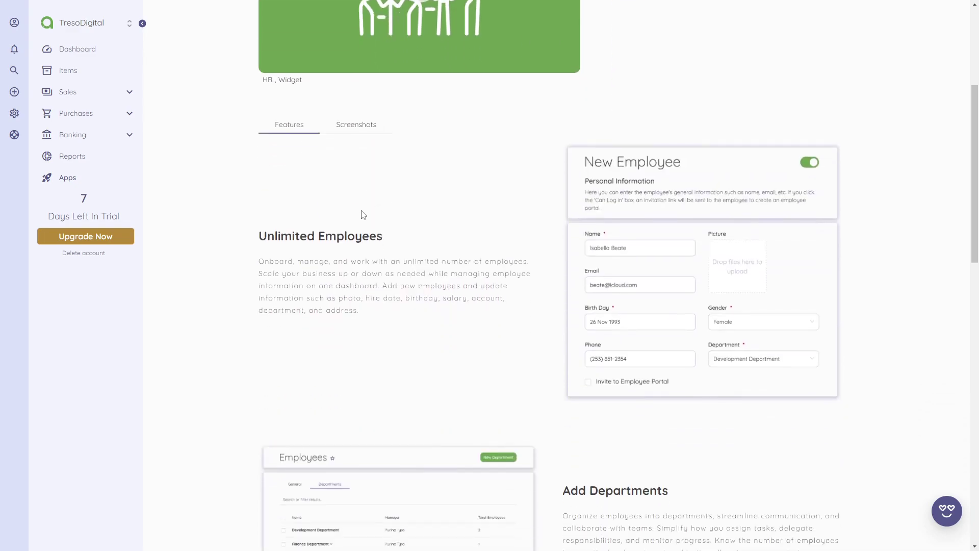
scroll(306, 194, "down", 2)
left_click_drag(292, 142, 376, 186)
left_click(376, 185)
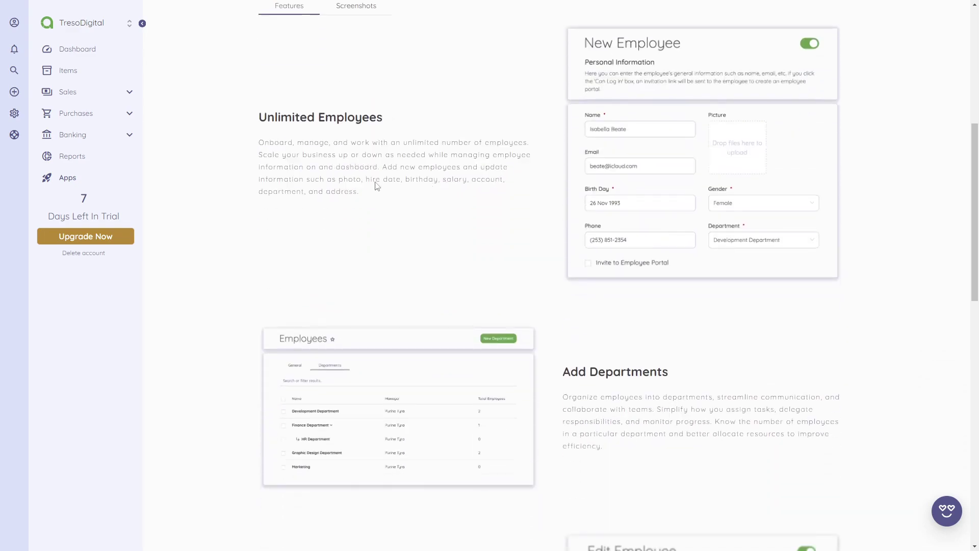
scroll(402, 185, "down", 5)
scroll(280, 207, "down", 5)
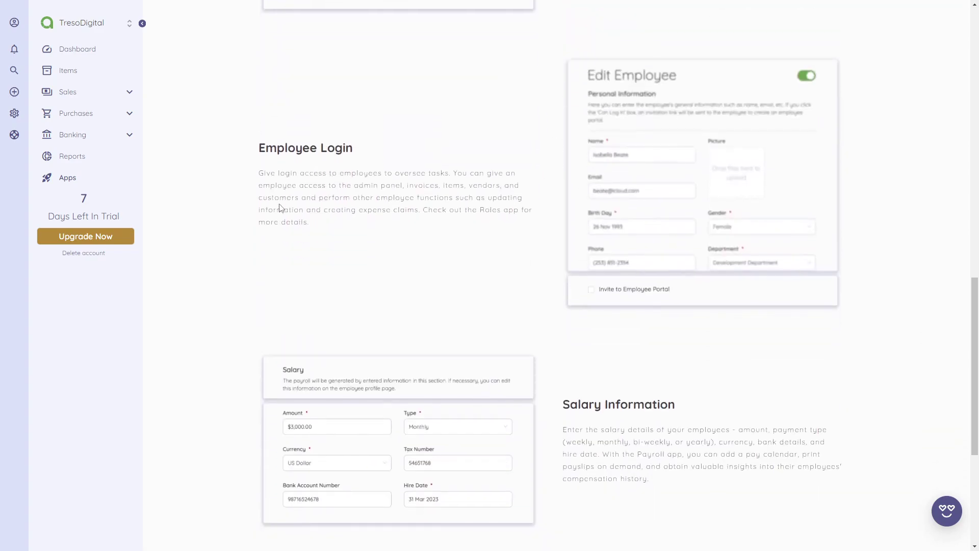
scroll(378, 155, "down", 5)
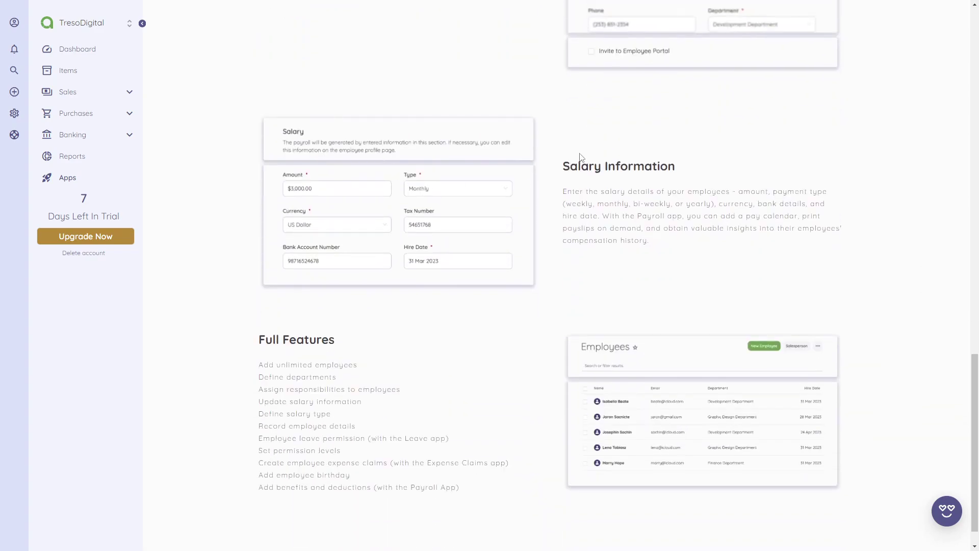
scroll(271, 213, "down", 1)
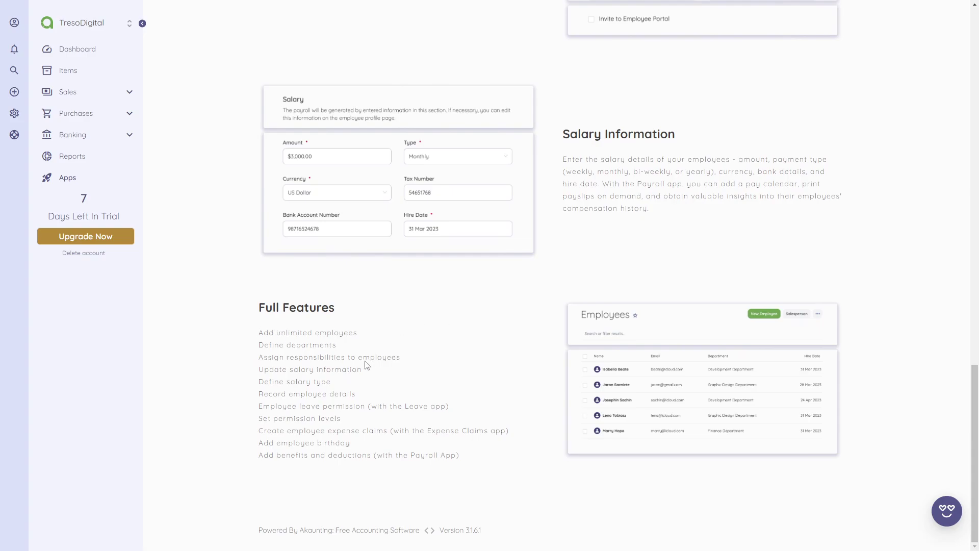
left_click_drag(258, 333, 357, 433)
left_click(384, 428)
scroll(485, 343, "up", 14)
scroll(486, 343, "down", 13)
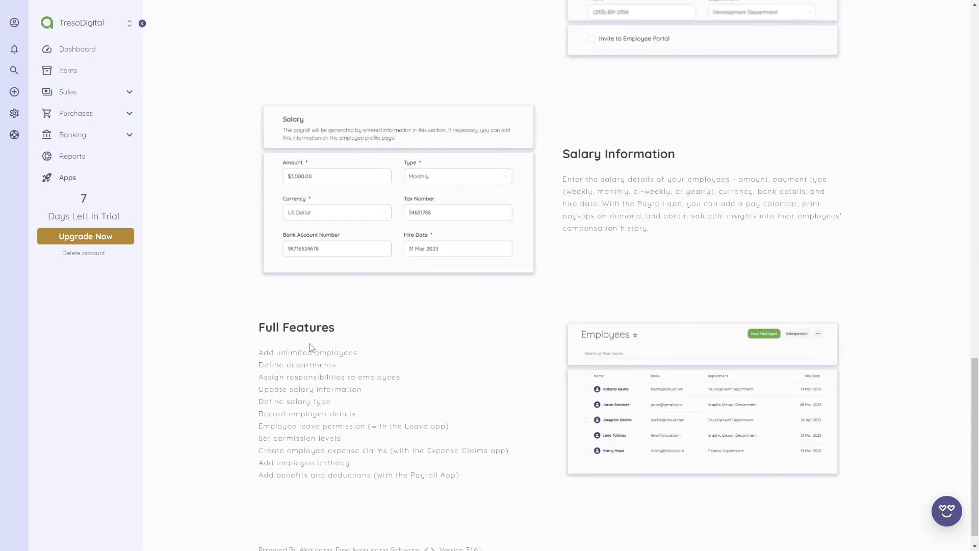
scroll(311, 347, "down", 1)
left_click_drag(261, 445, 359, 447)
left_click(360, 447)
scroll(486, 364, "up", 14)
scroll(486, 365, "up", 5)
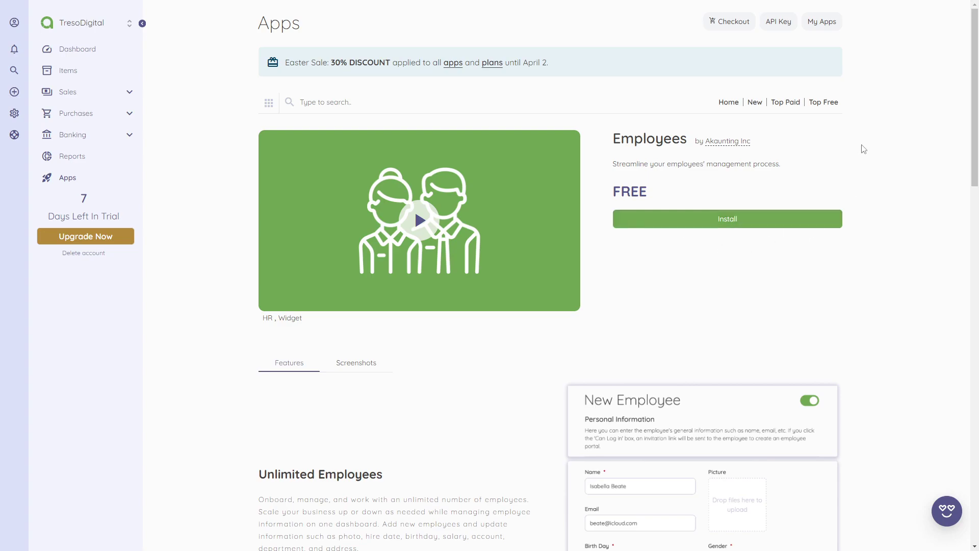
- Search the app store for 'crm' to list Custom Fields, CRM, Proposals, HubSpot and more
left_click(69, 180)
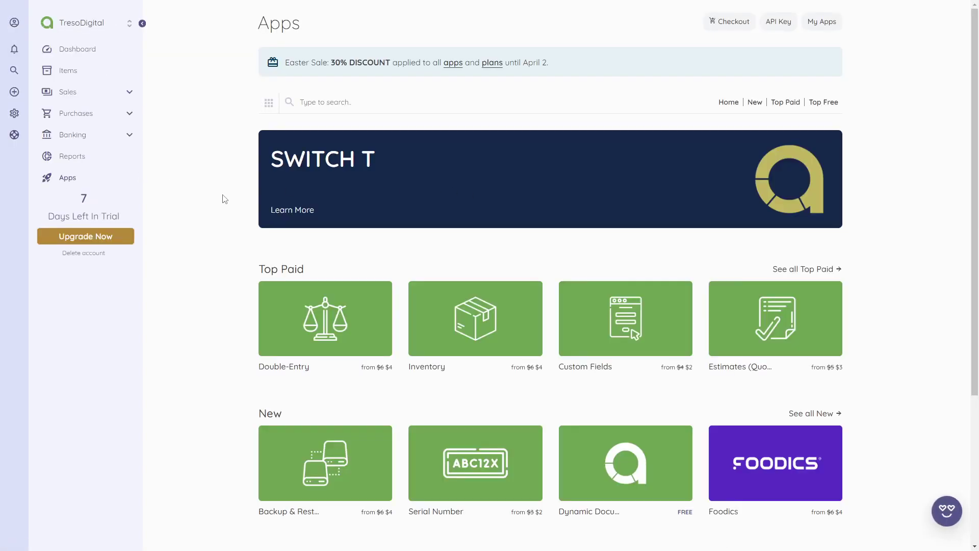
scroll(240, 204, "down", 2)
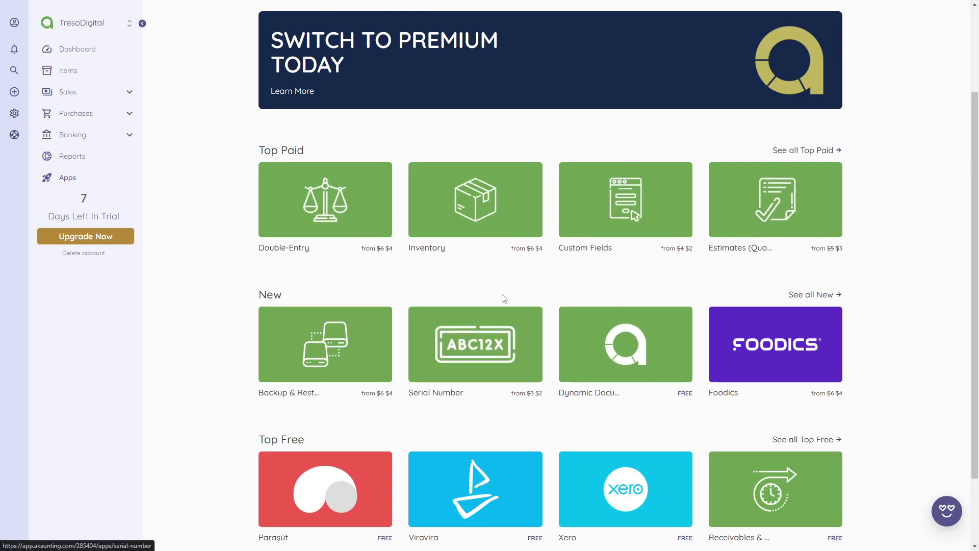
scroll(489, 296, "down", 2)
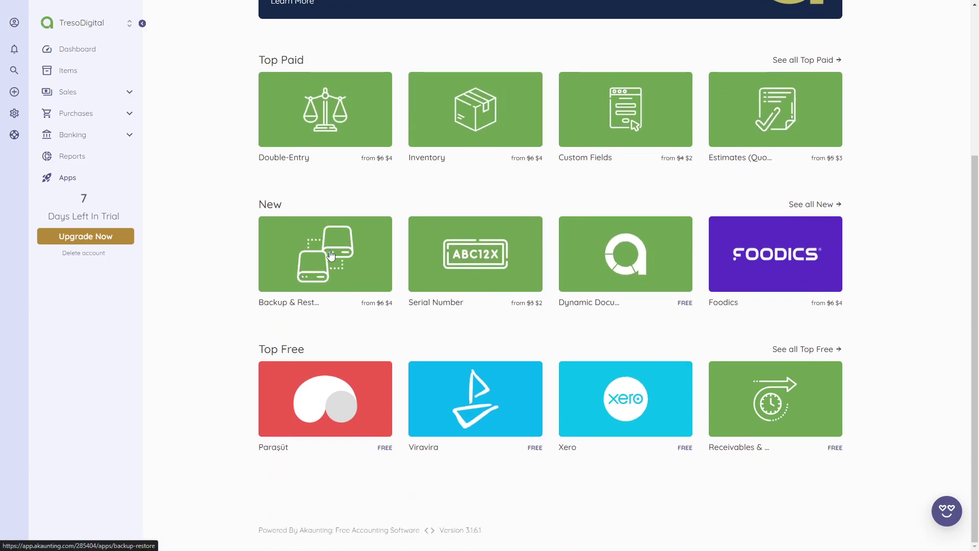
scroll(378, 281, "up", 4)
type("crm")
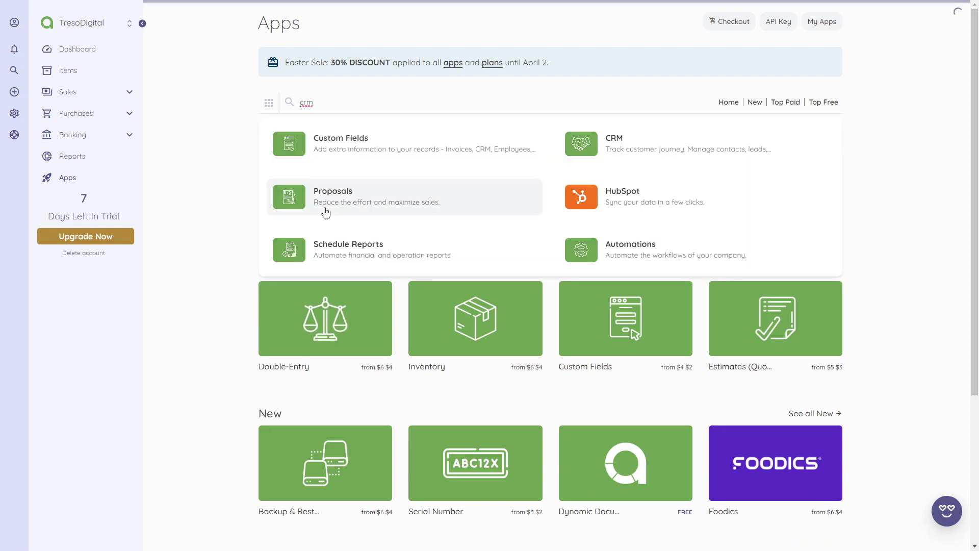
key("Return")
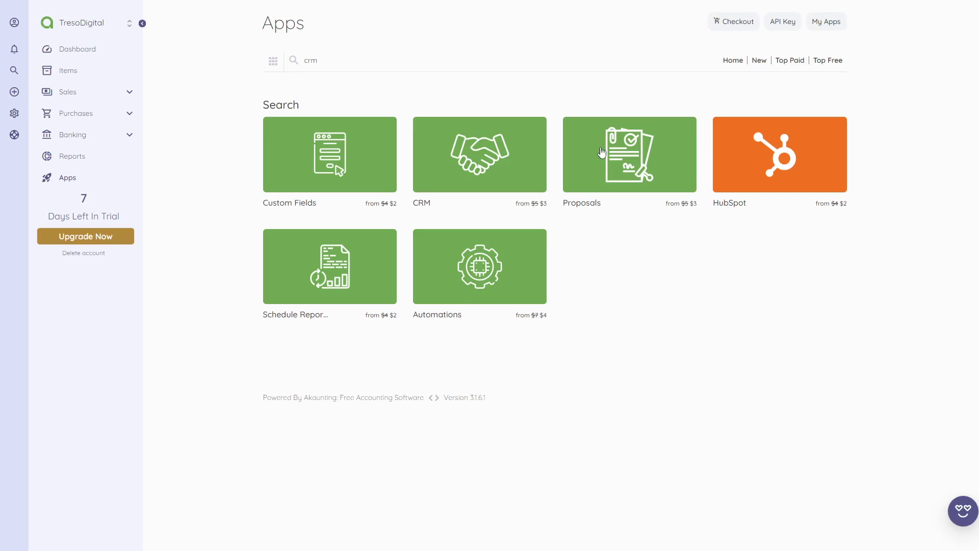
- Open the CRM app's details page and scroll through its description
left_click(477, 161)
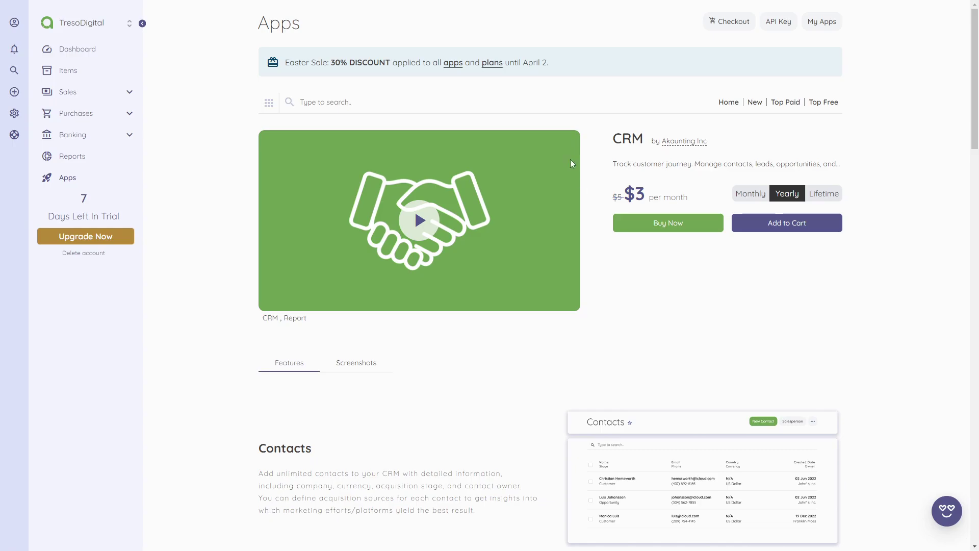
left_click_drag(615, 173, 796, 176)
left_click(796, 176)
scroll(492, 214, "down", 7)
scroll(423, 244, "down", 4)
scroll(459, 205, "up", 7)
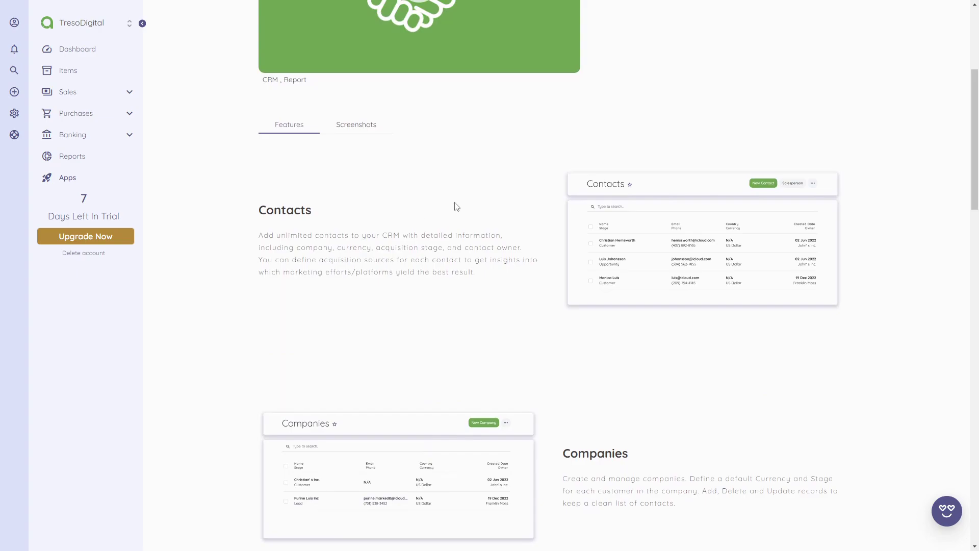
scroll(462, 227, "down", 6)
scroll(408, 238, "down", 7)
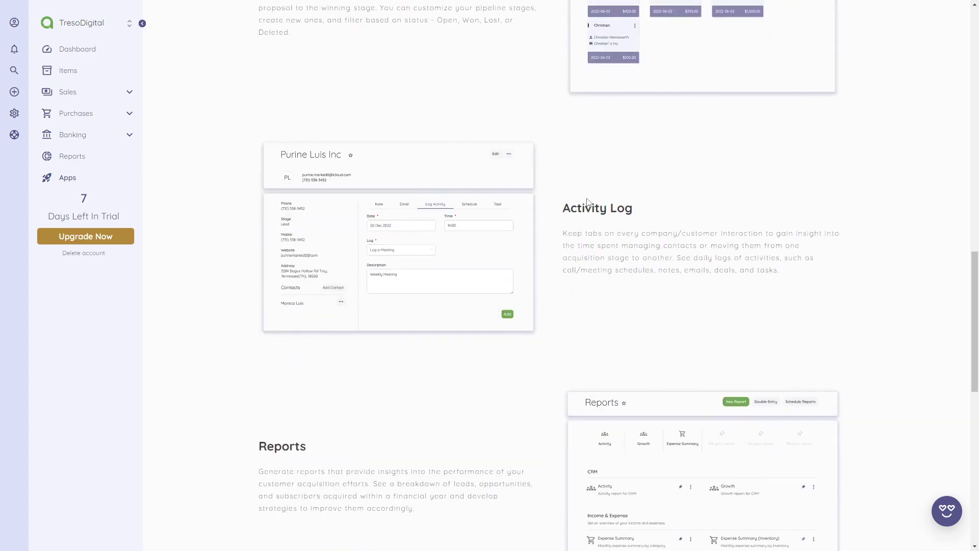
scroll(372, 236, "down", 11)
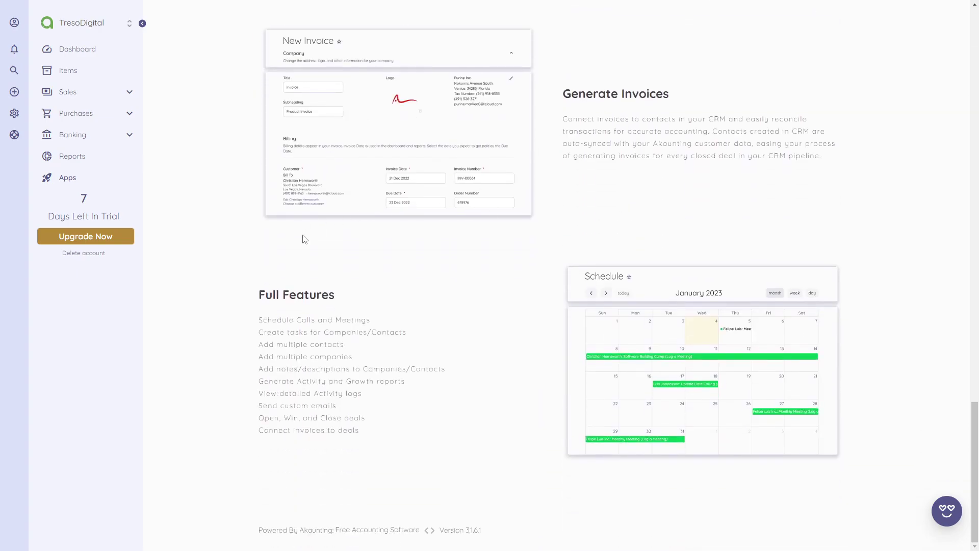
- Look over the CRM app's Full Features list, then return to the app store home page
left_click_drag(255, 319, 388, 437)
left_click(266, 332)
left_click_drag(259, 319, 372, 420)
left_click(446, 327)
scroll(452, 304, "up", 20)
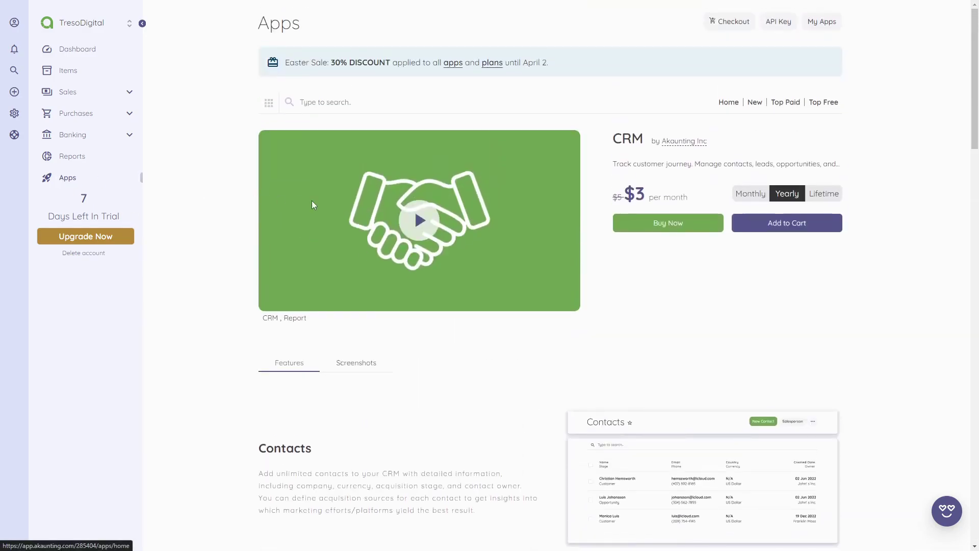
key("alt+Left")
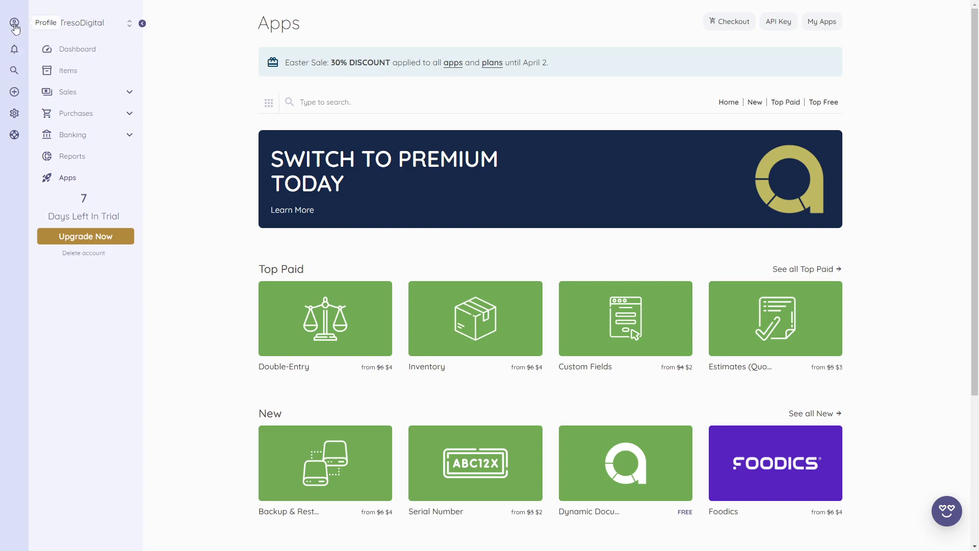
left_click(16, 25)
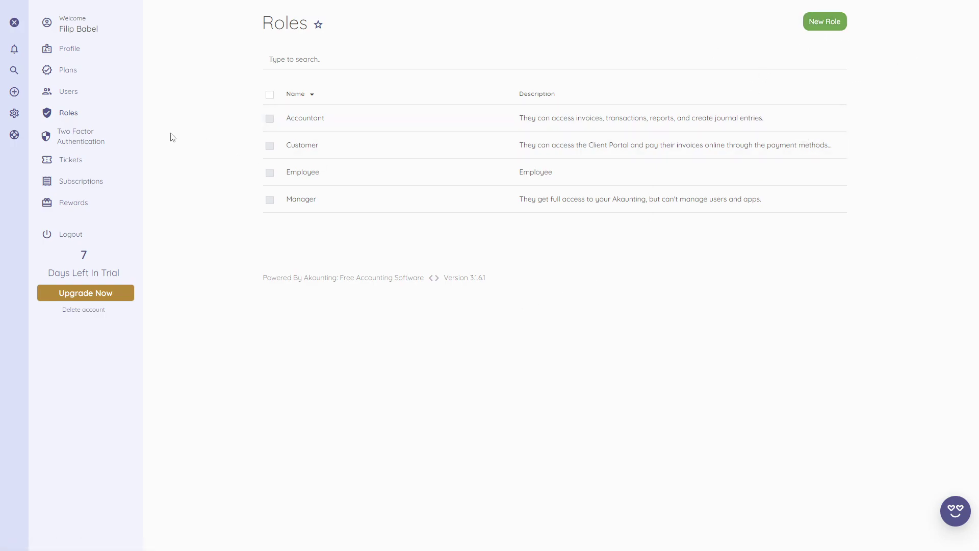
- Open the Users list showing the single Manager account
left_click(64, 93)
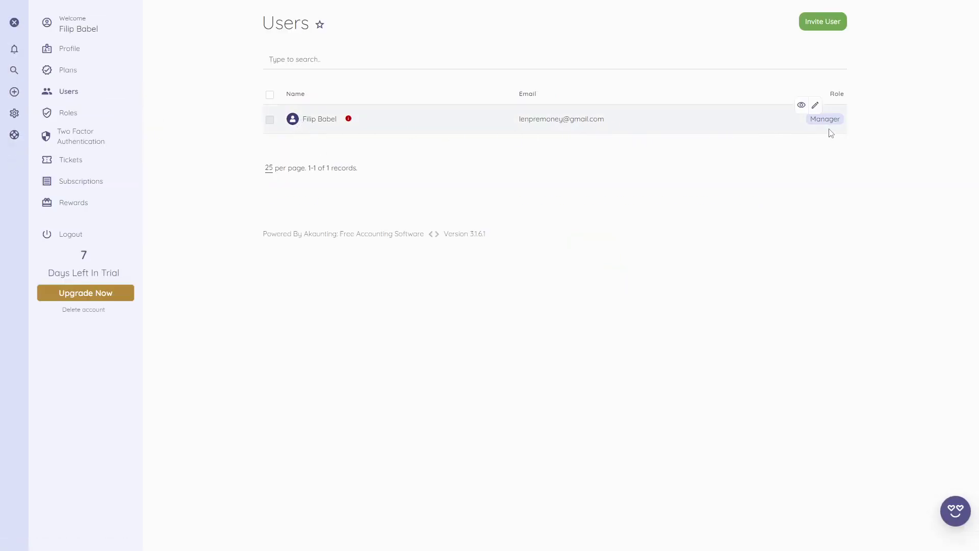
- Open the user's Edit User form and view the Role and Landing Page choices
left_click(815, 105)
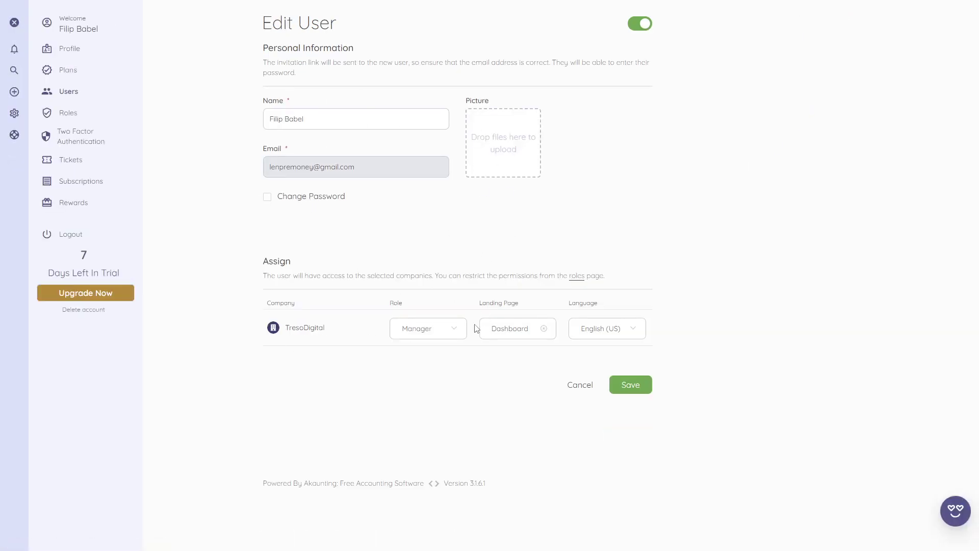
left_click(427, 336)
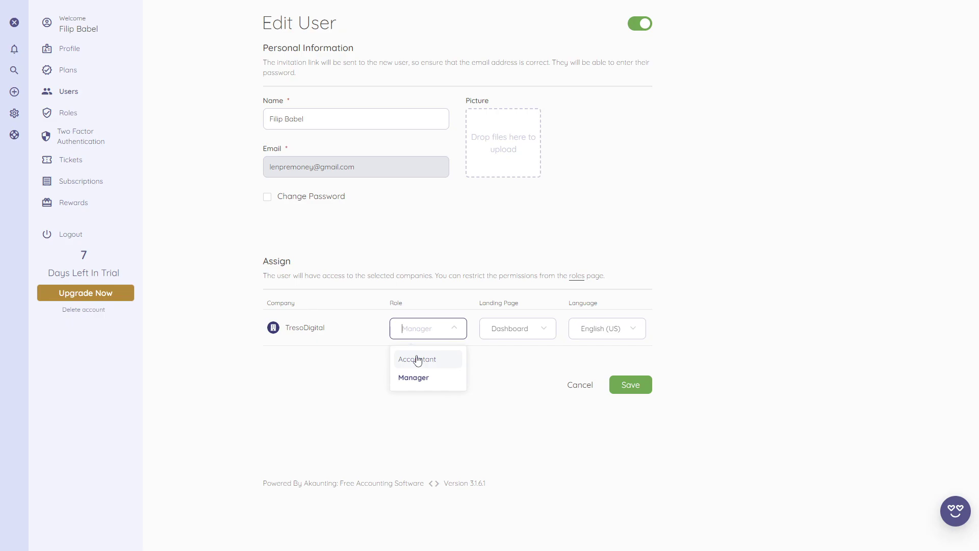
left_click(512, 328)
scroll(515, 423, "down", 3)
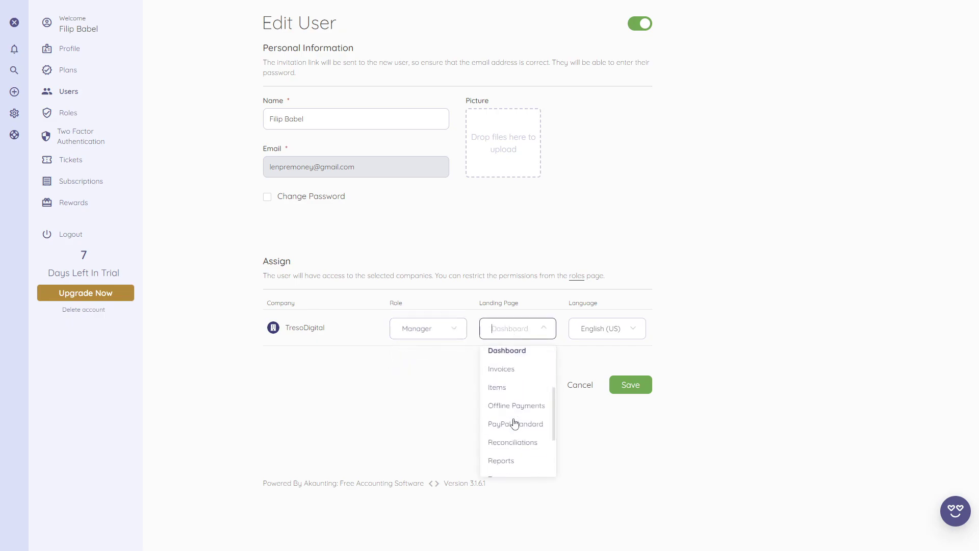
scroll(514, 422, "up", 3)
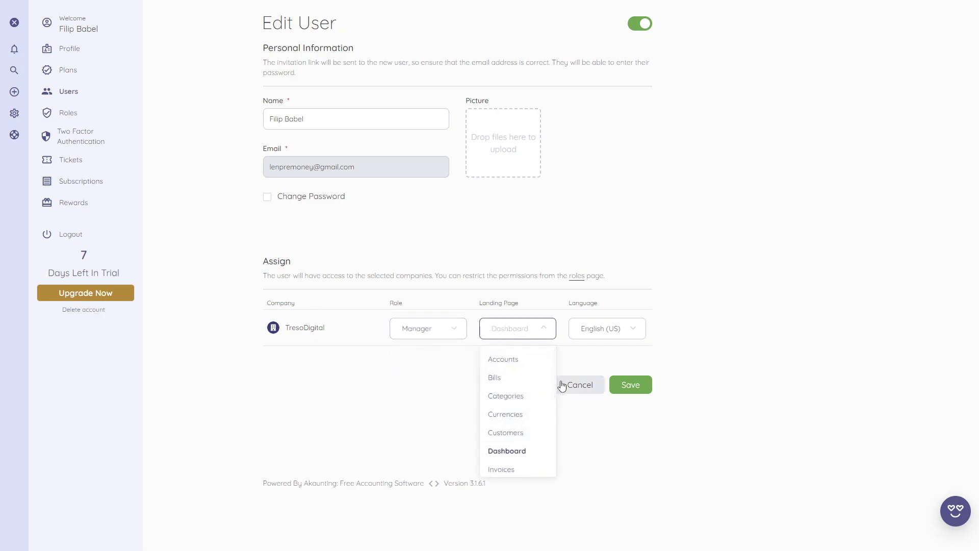
- Leave Manager and Dashboard unchanged, cancel the edit, and open the Invite User form
left_click_drag(555, 382, 530, 441)
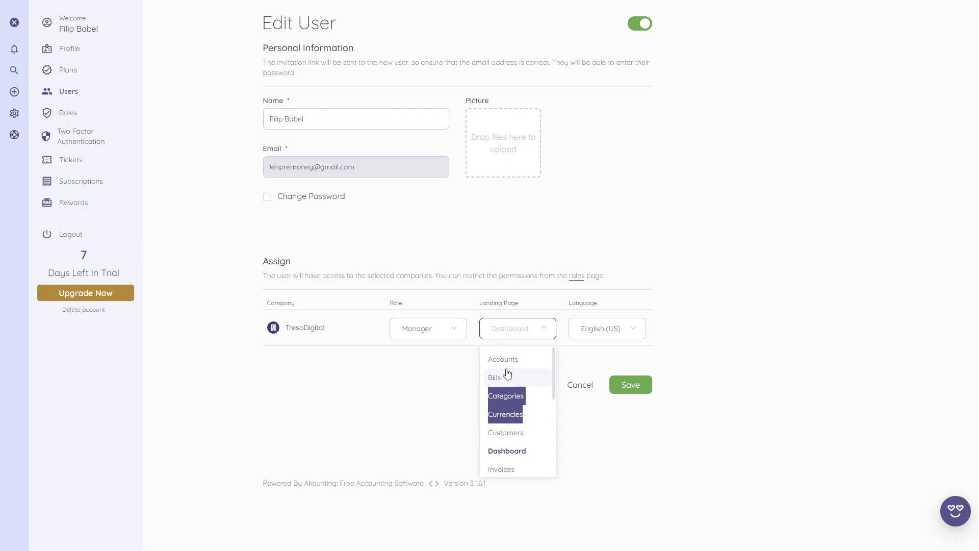
left_click(431, 354)
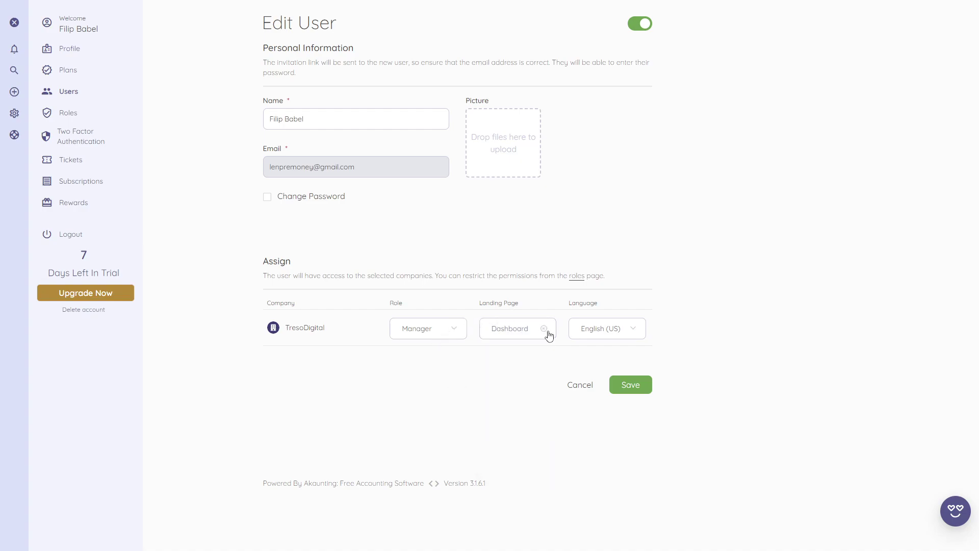
left_click(577, 389)
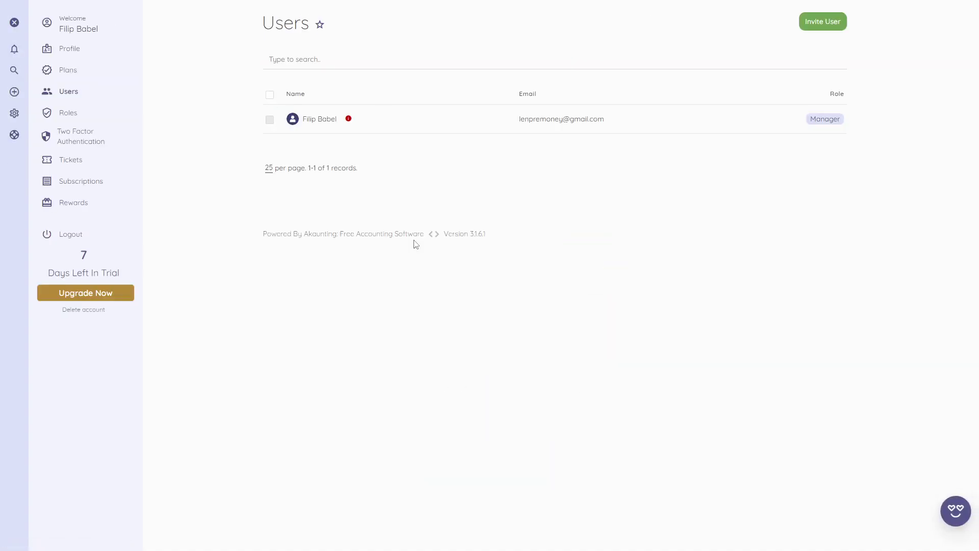
left_click(815, 25)
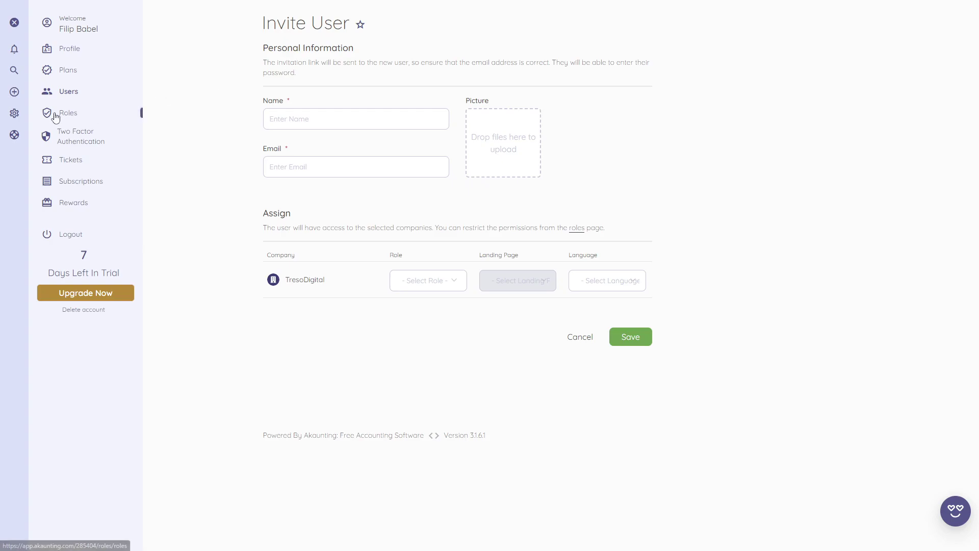
- Open the Roles list showing Accountant, Customer, Employee and Manager
left_click(116, 134)
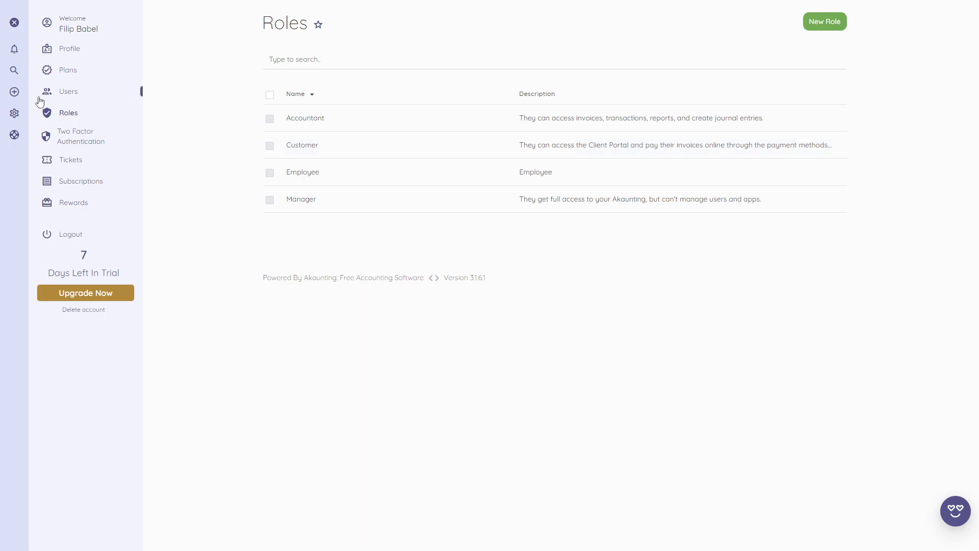
left_click(15, 113)
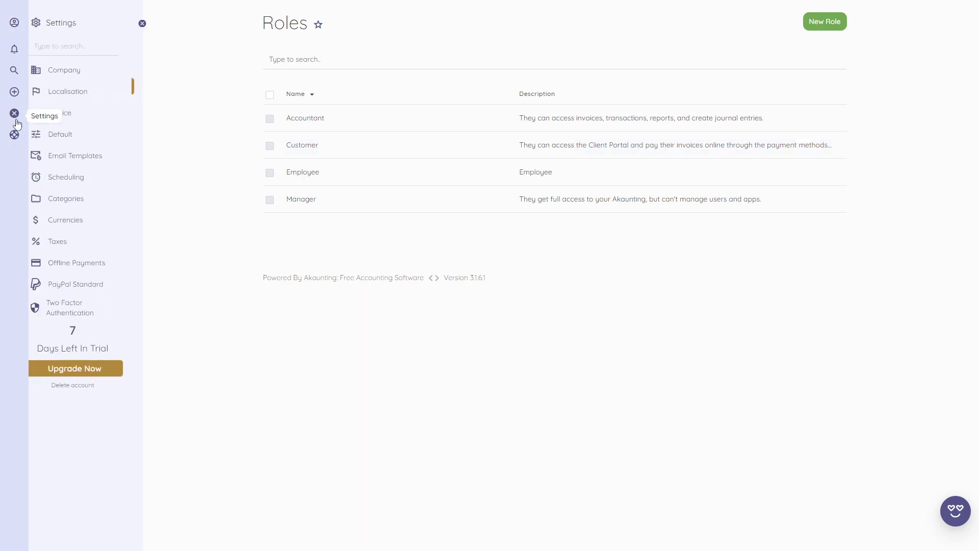
- Review the company details in Company settings
left_click(70, 75)
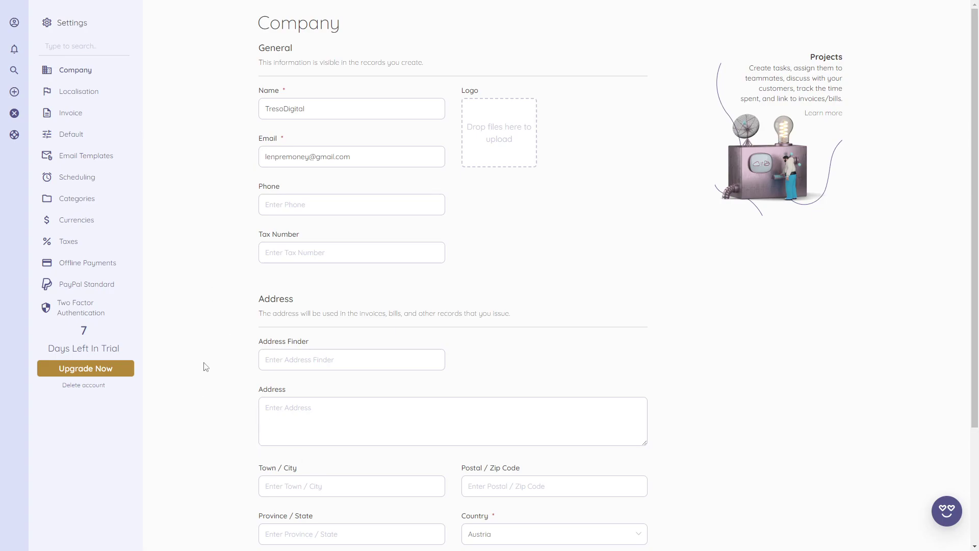
left_click_drag(261, 296, 308, 306)
left_click(233, 295)
scroll(219, 280, "down", 3)
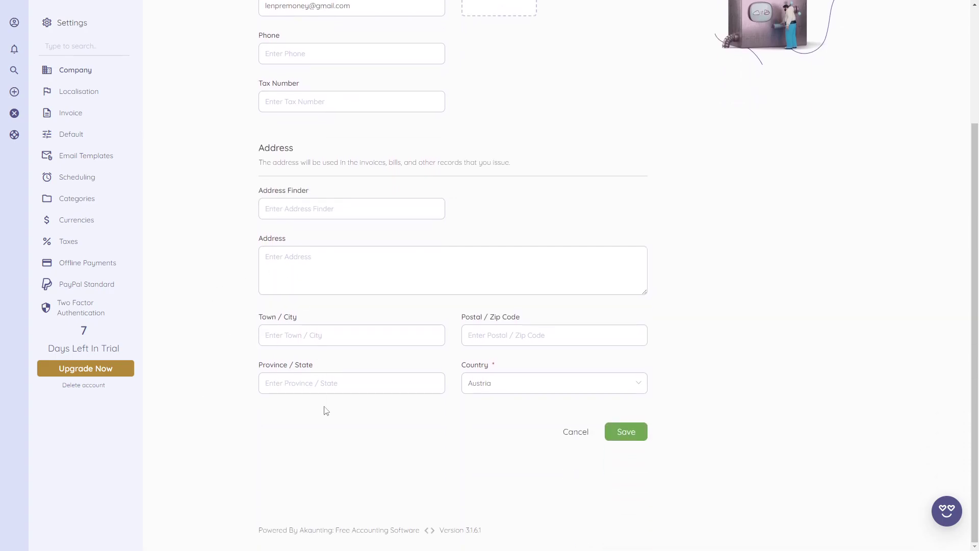
- Open Localisation settings and check financial year start, date format and London time zone
left_click(62, 93)
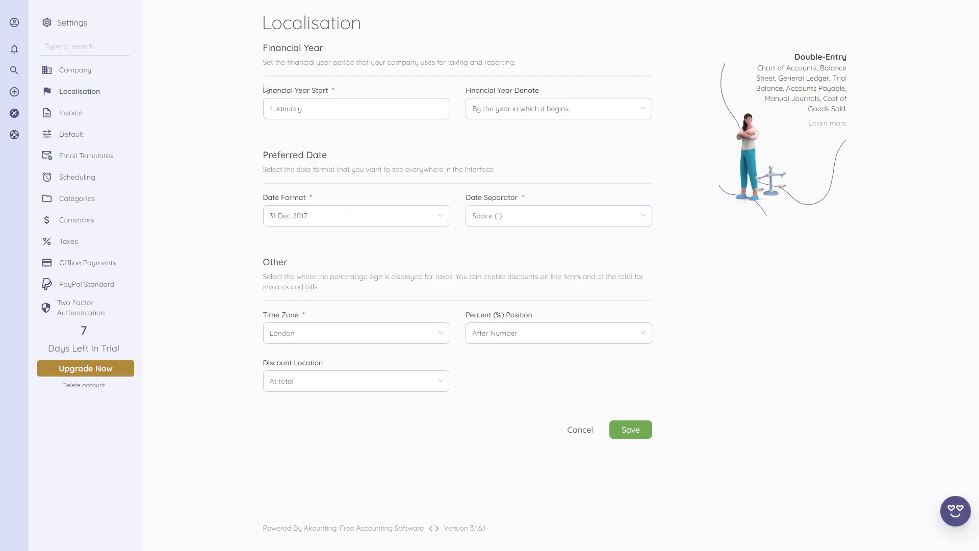
left_click_drag(470, 93, 532, 91)
left_click(532, 92)
left_click_drag(469, 92, 520, 96)
left_click(535, 93)
left_click_drag(262, 204, 337, 204)
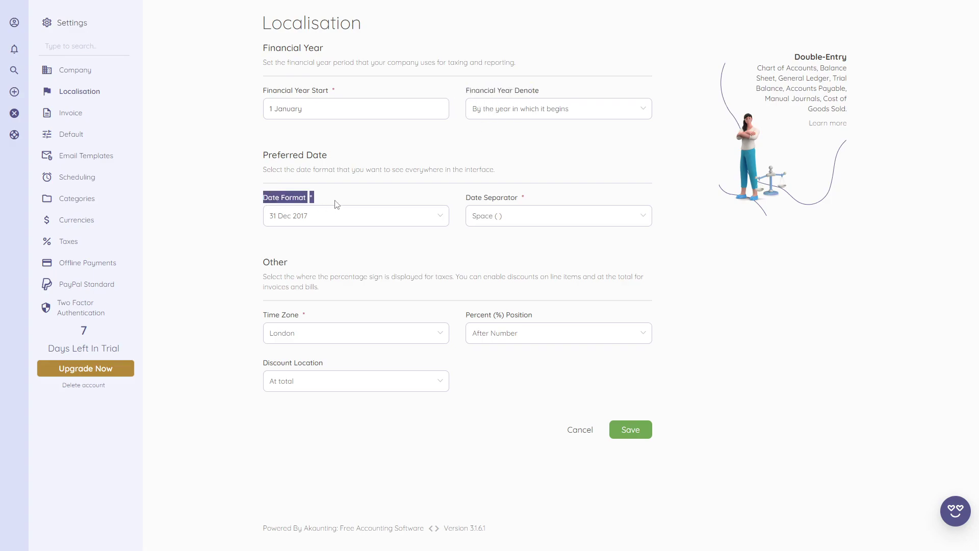
left_click_drag(270, 312, 375, 319)
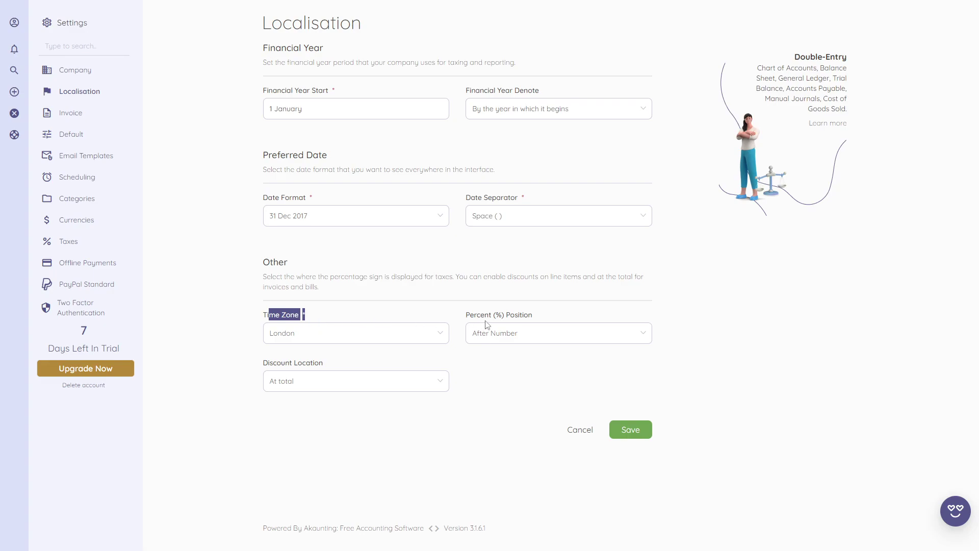
left_click_drag(465, 315, 553, 322)
- Keep the Percent (%) Position set to After Number
left_click(500, 341)
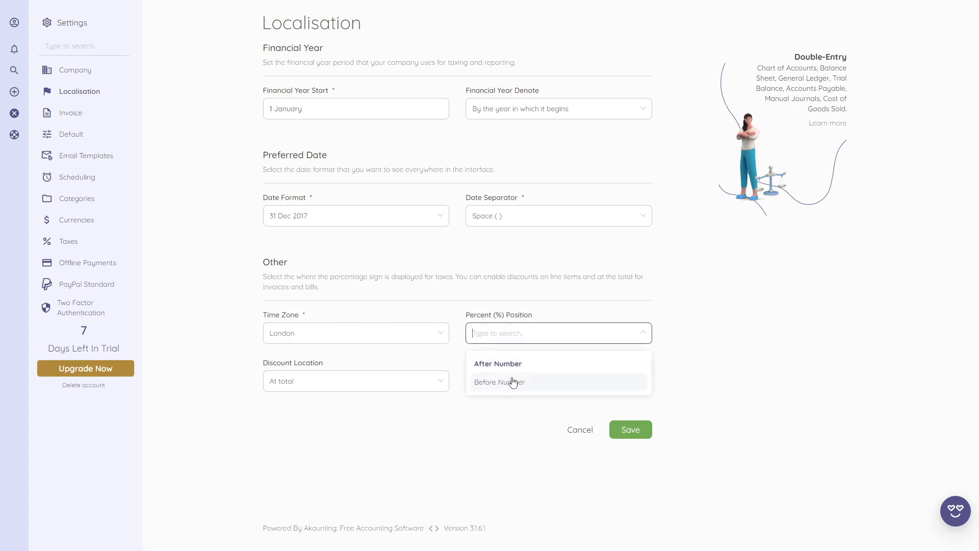
left_click(500, 320)
left_click_drag(498, 316, 508, 318)
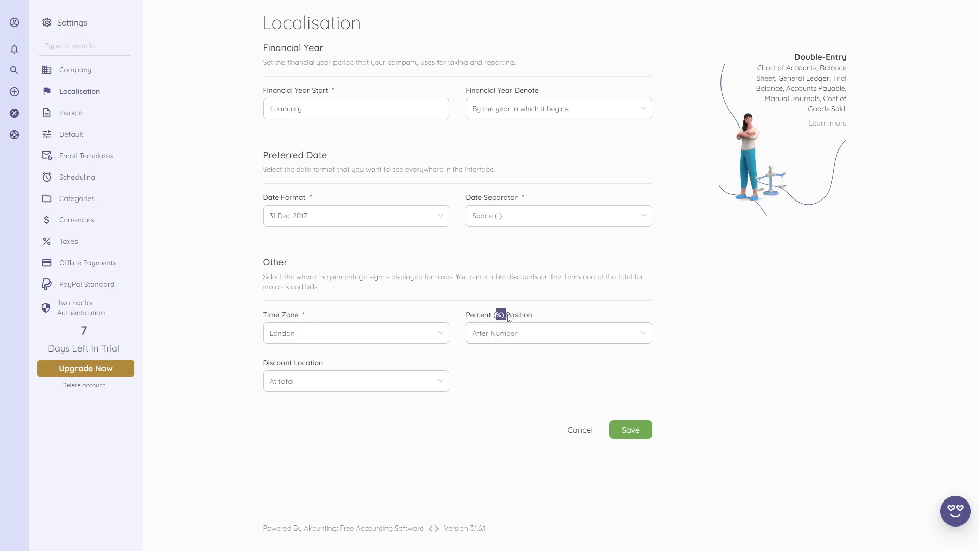
left_click(501, 343)
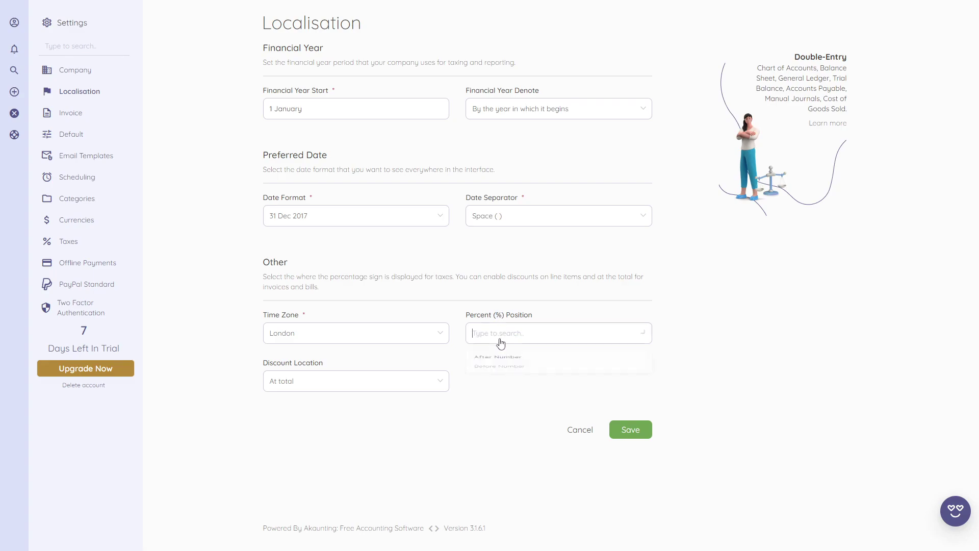
left_click(433, 452)
left_click(14, 23)
- Browse the create-new list and expand the Sales section
left_click(143, 24)
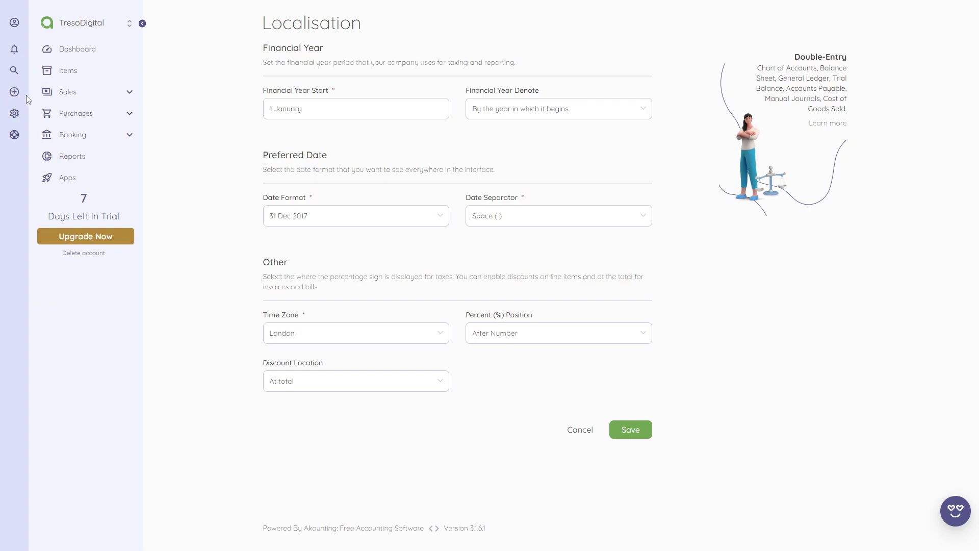
left_click(14, 93)
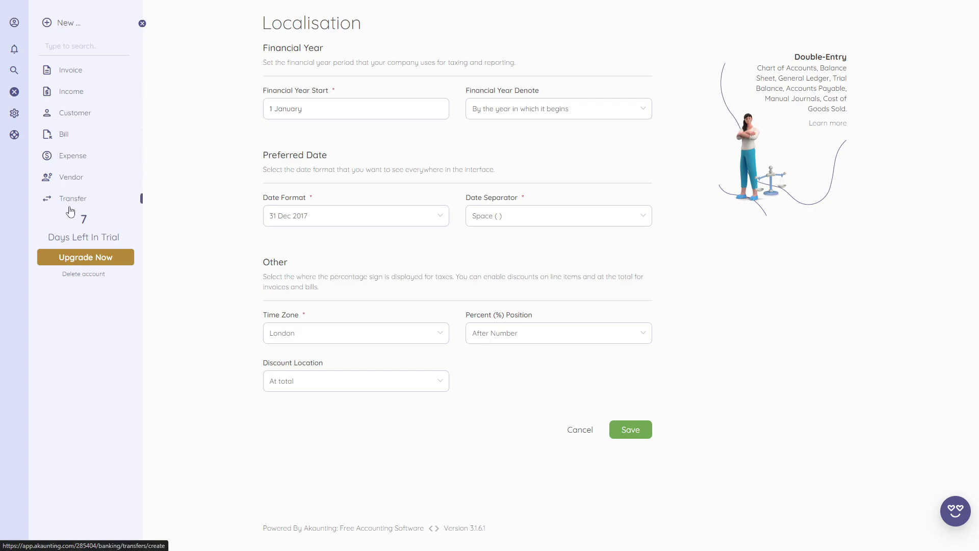
left_click(15, 93)
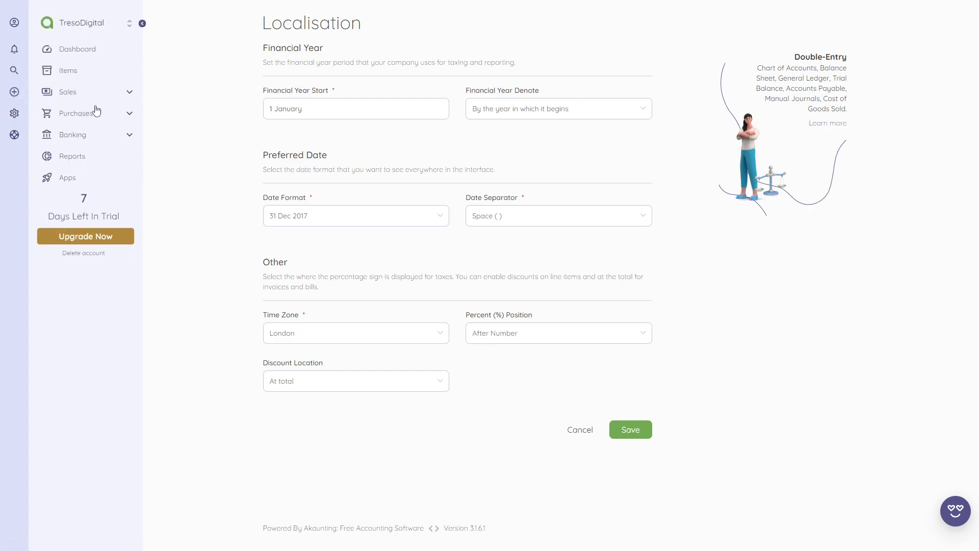
left_click(119, 93)
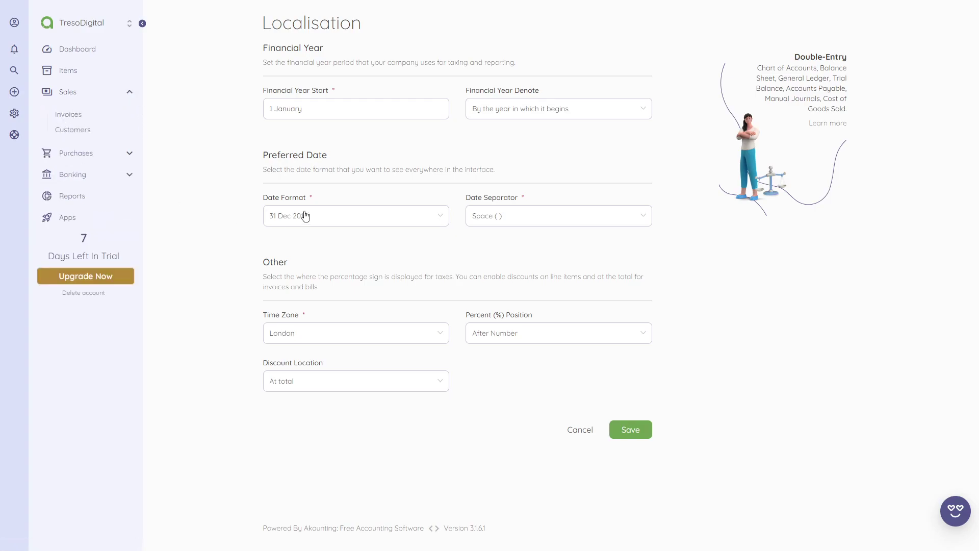
left_click(14, 92)
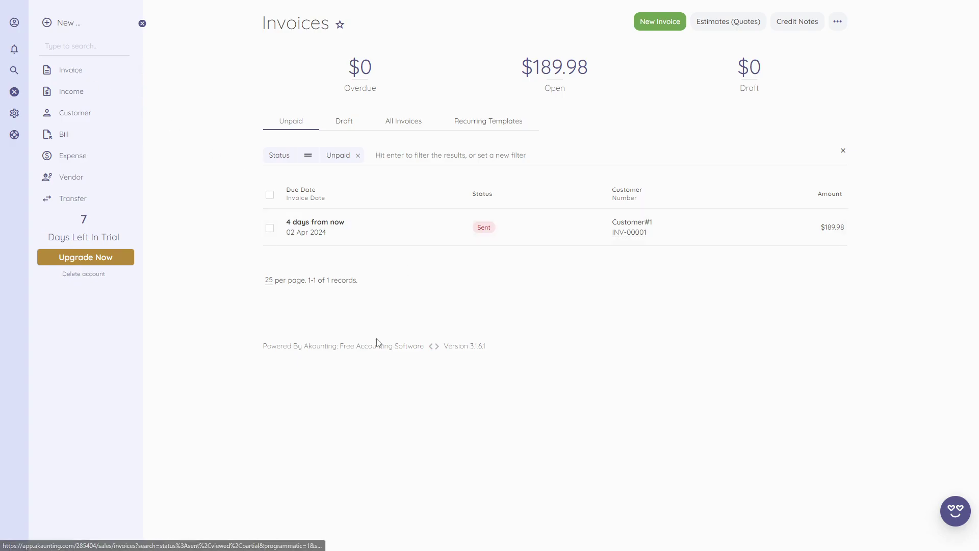
scroll(290, 176, "down", 5)
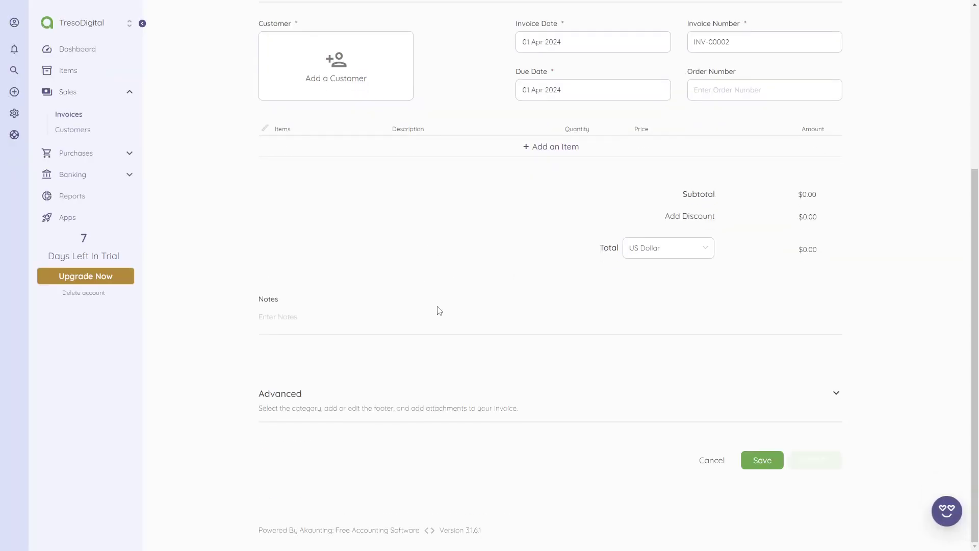
scroll(437, 310, "up", 5)
scroll(453, 278, "down", 5)
scroll(503, 335, "up", 5)
- View the Companies list, then return to the Dashboard showing $189.98 receivables and $119.98 payables
left_click(72, 26)
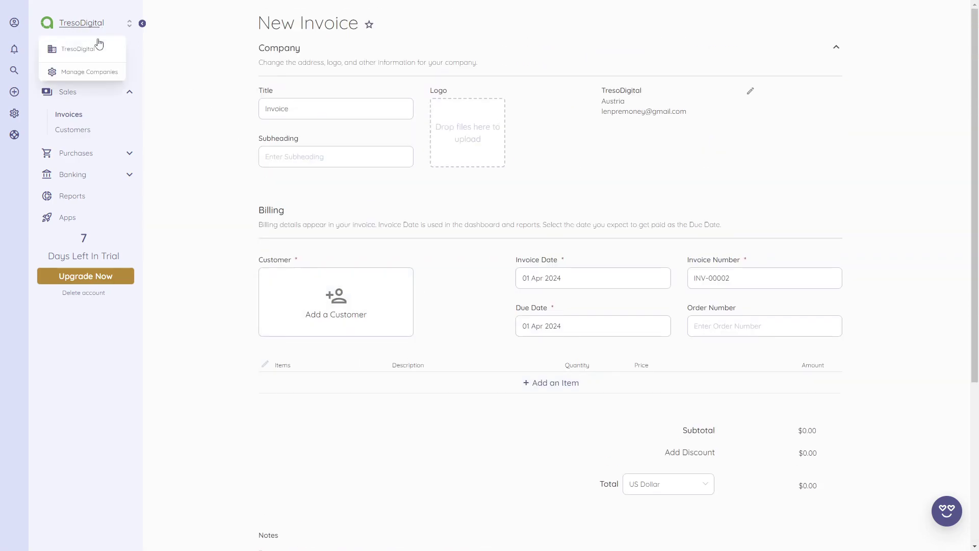
left_click(74, 73)
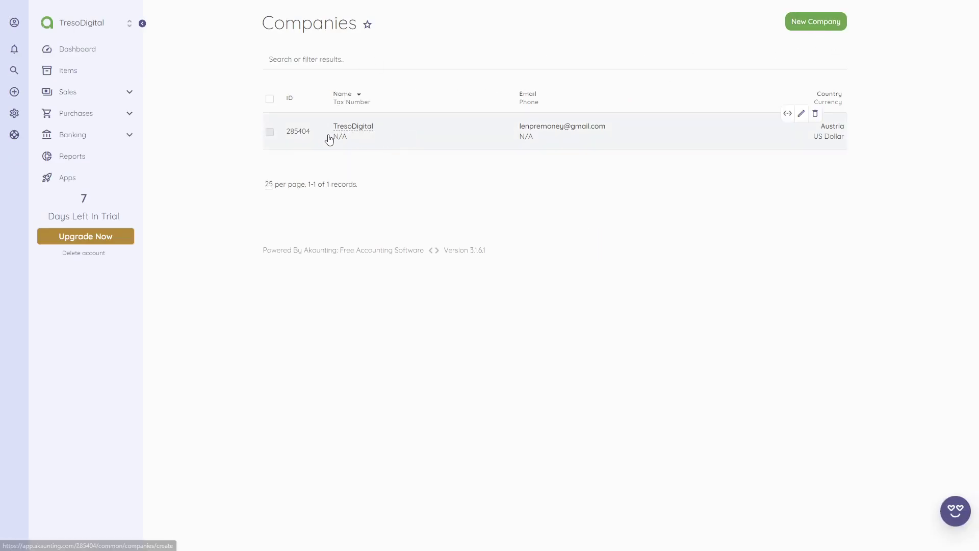
left_click(65, 49)
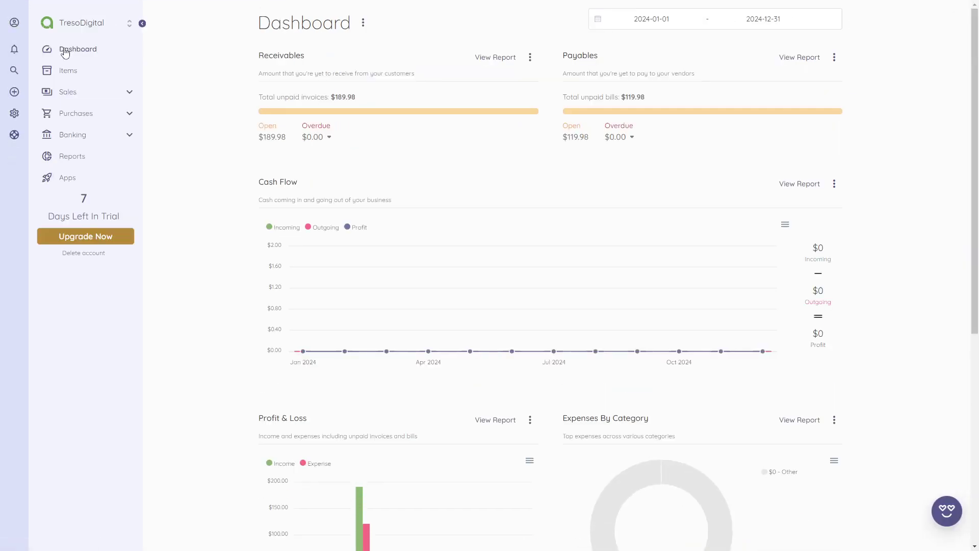